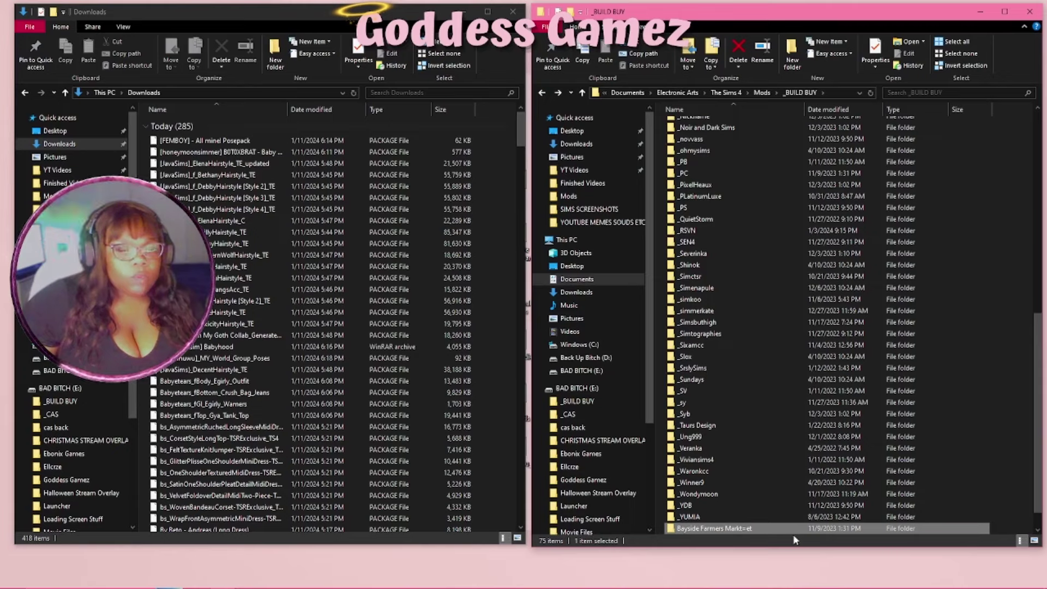
Look through the contents of the Bayside Farmers Markt=et and Sports Bar Venu folders inside _BUILD BUY.
scroll(794, 532, "down", 1)
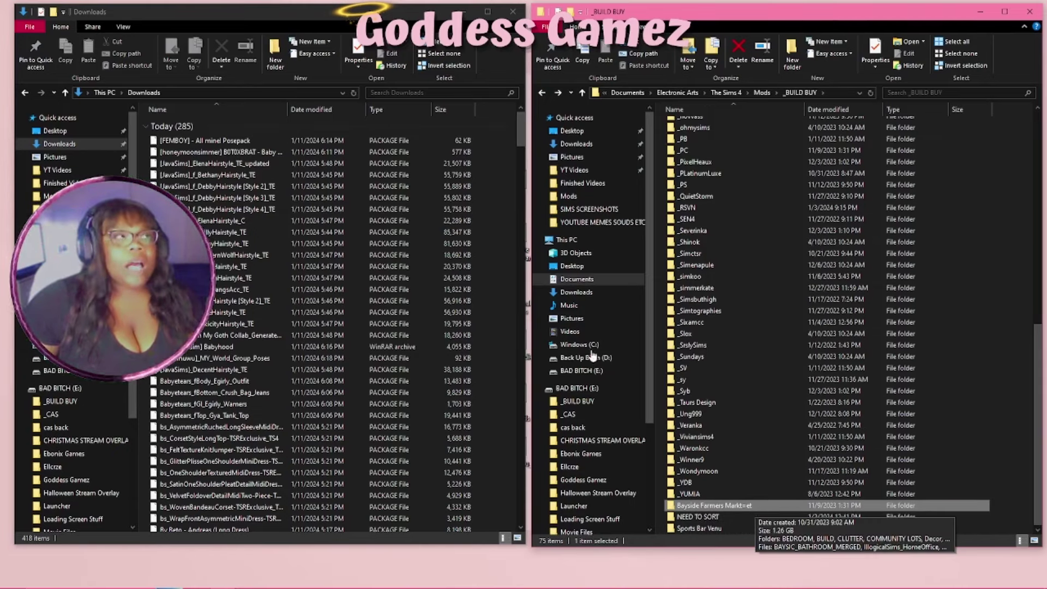
left_click_drag(371, 11, 386, 16)
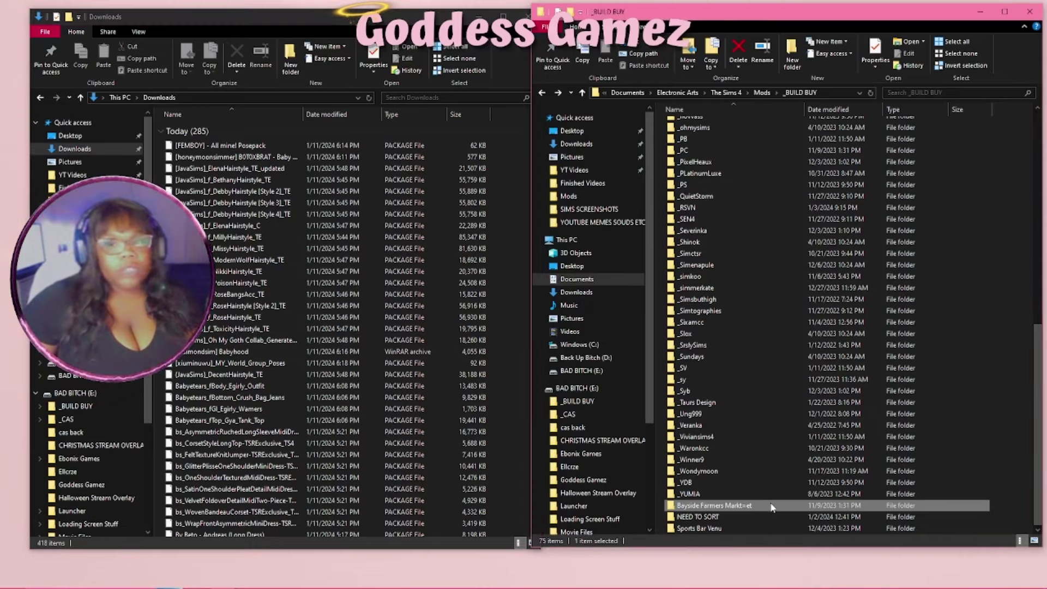
double_click(772, 507)
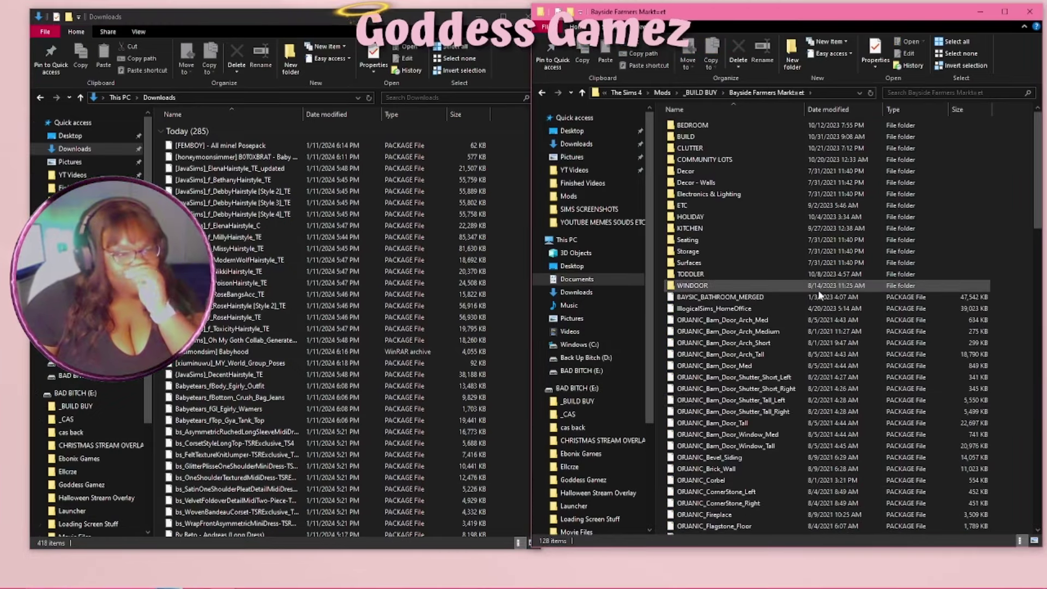
left_click(542, 92)
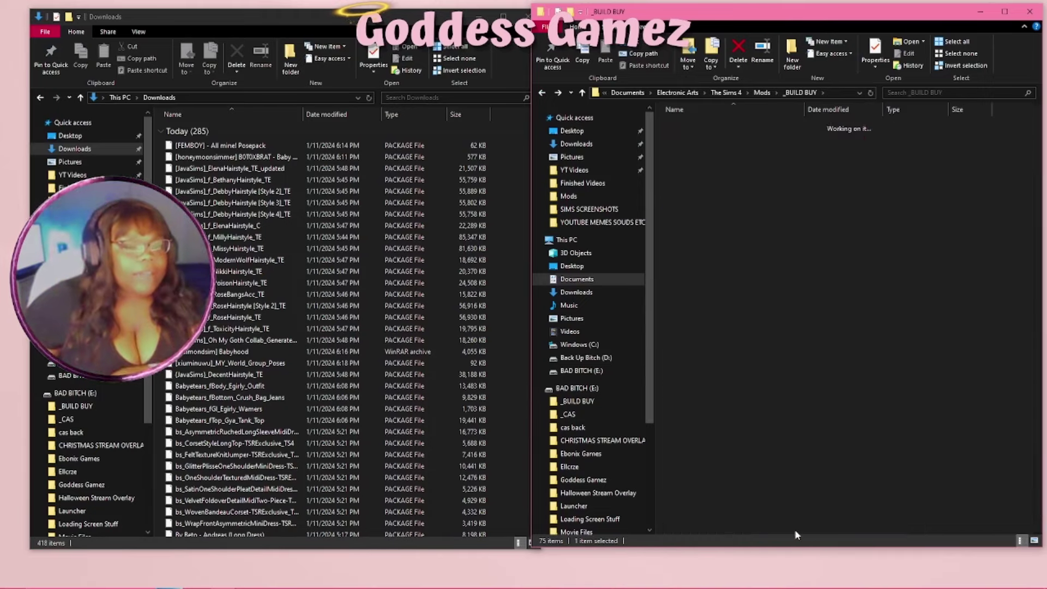
double_click(794, 529)
left_click(543, 93)
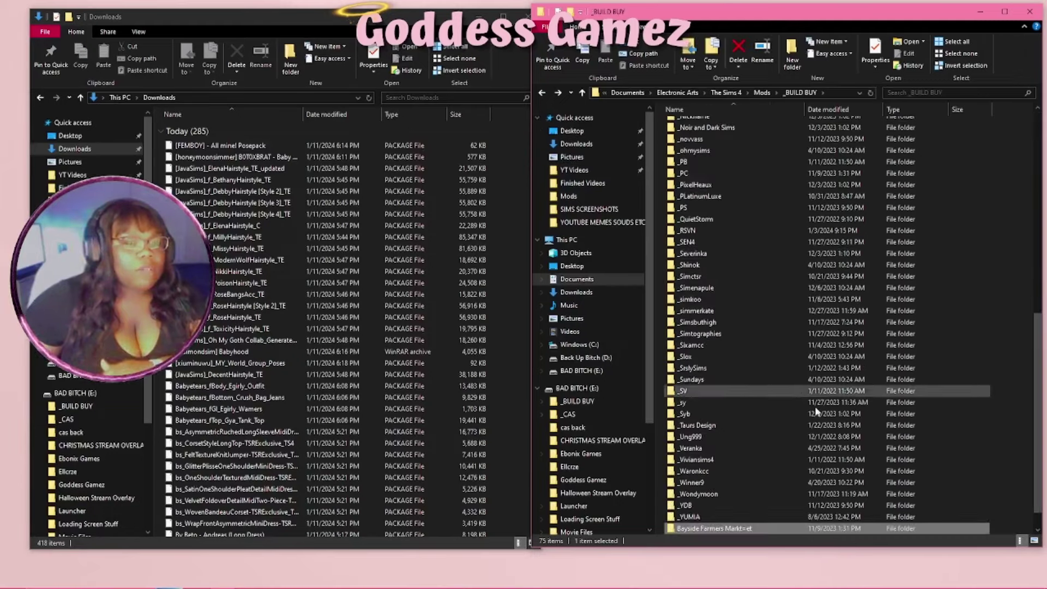
scroll(800, 519, "down", 1)
double_click(702, 527)
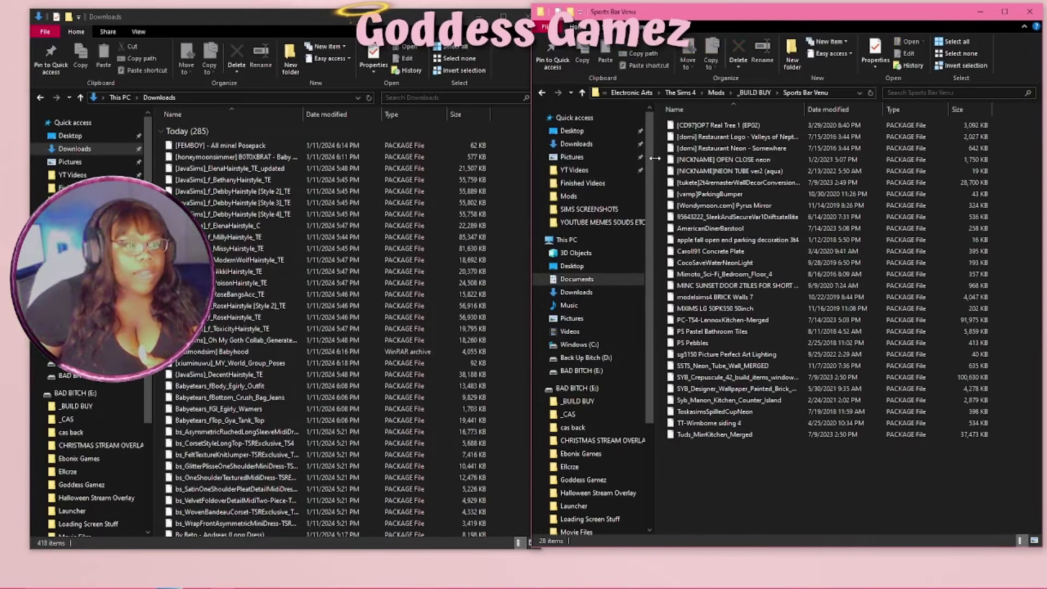
left_click(542, 92)
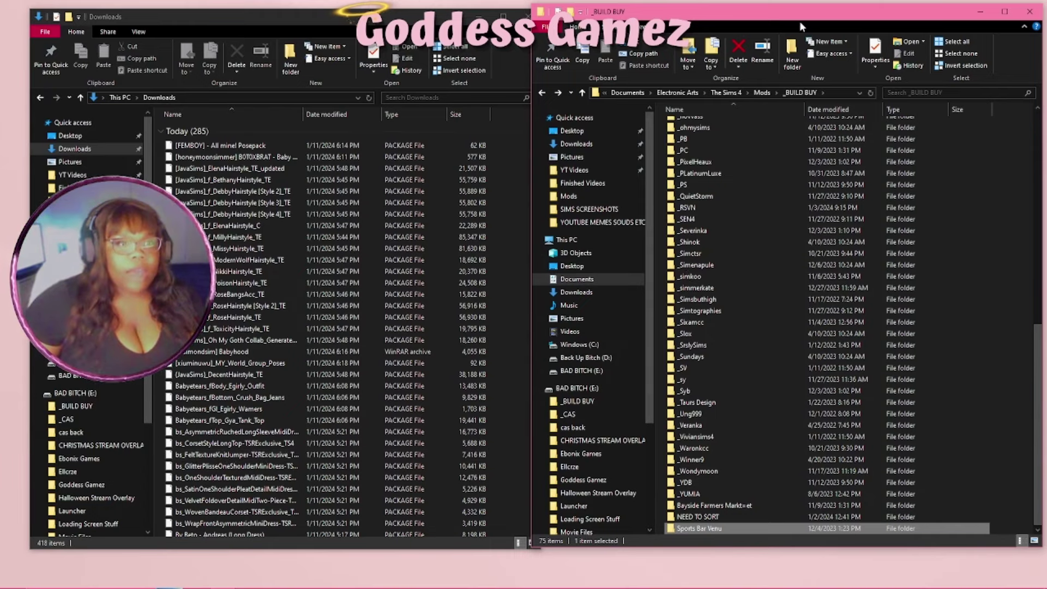
Go back to The Sims 4 folder and examine the contents of its Tray and saves folders.
left_click(542, 94)
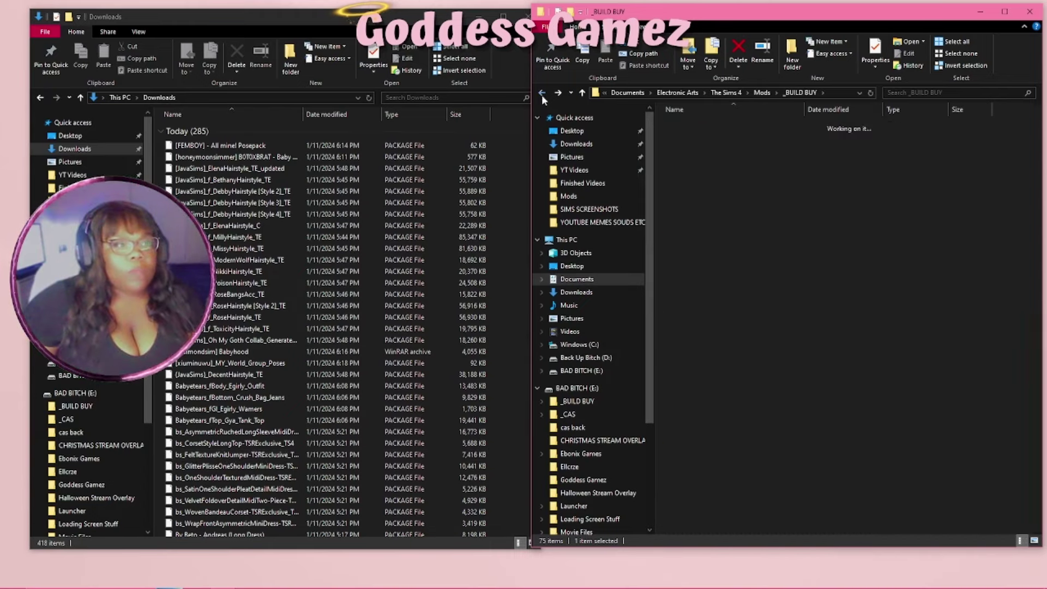
left_click(544, 94)
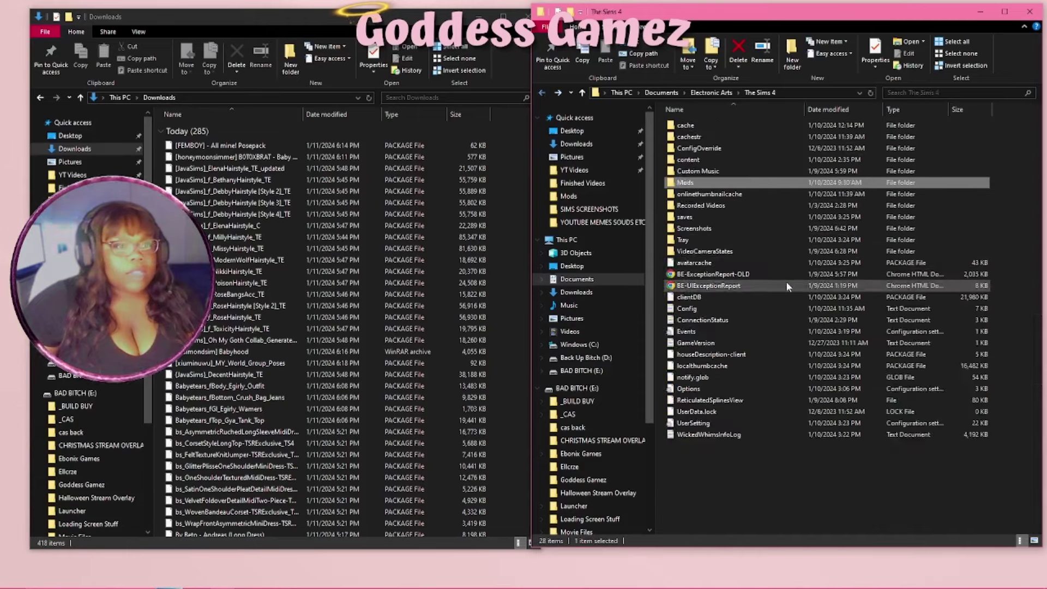
double_click(702, 240)
scroll(867, 333, "down", 3)
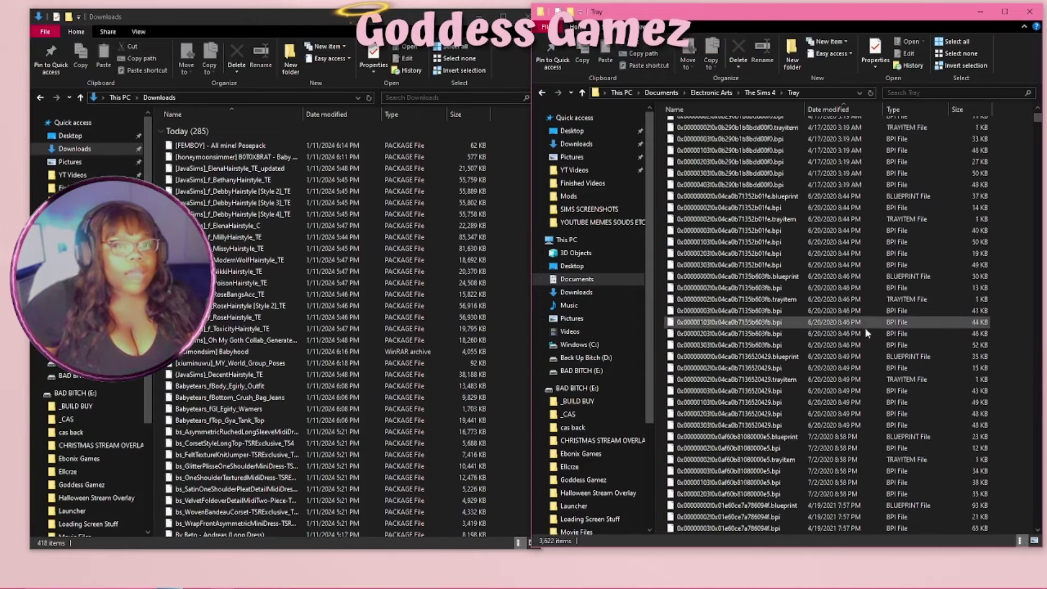
scroll(867, 333, "down", 11)
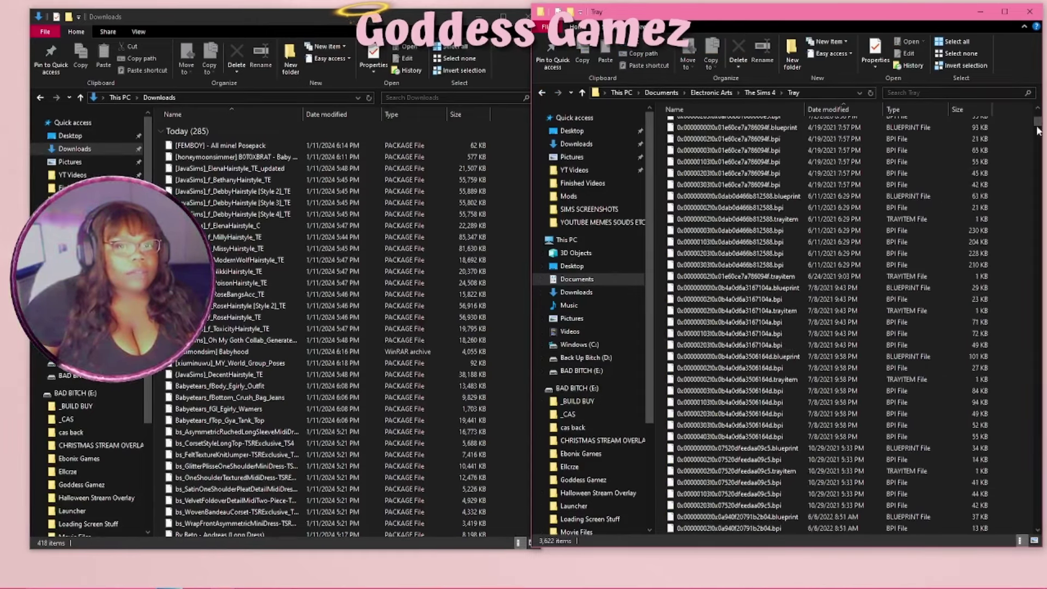
left_click_drag(1038, 130, 992, 122)
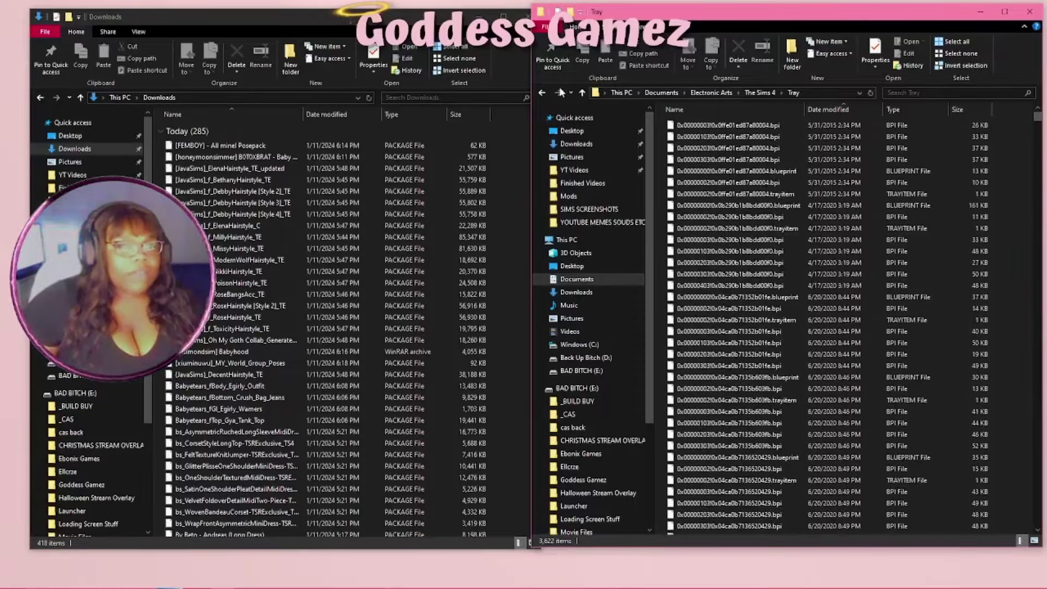
left_click(542, 93)
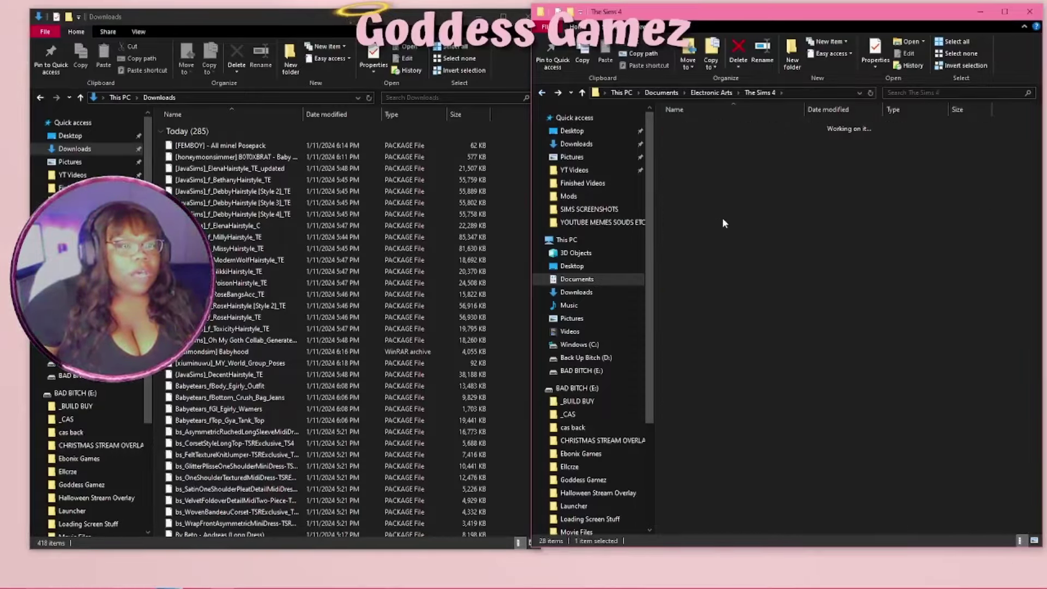
double_click(702, 262)
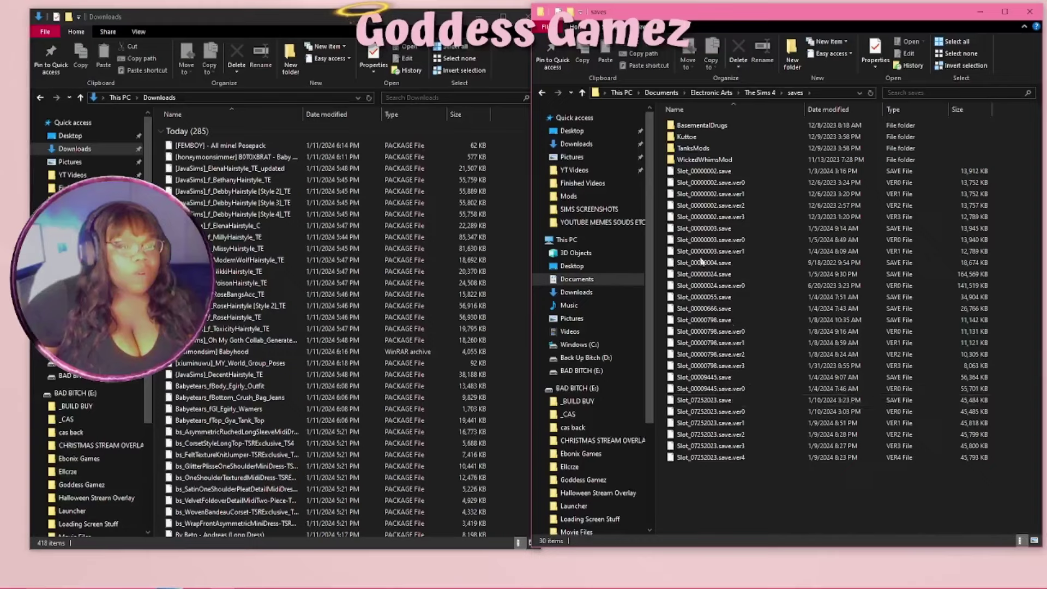
left_click(542, 94)
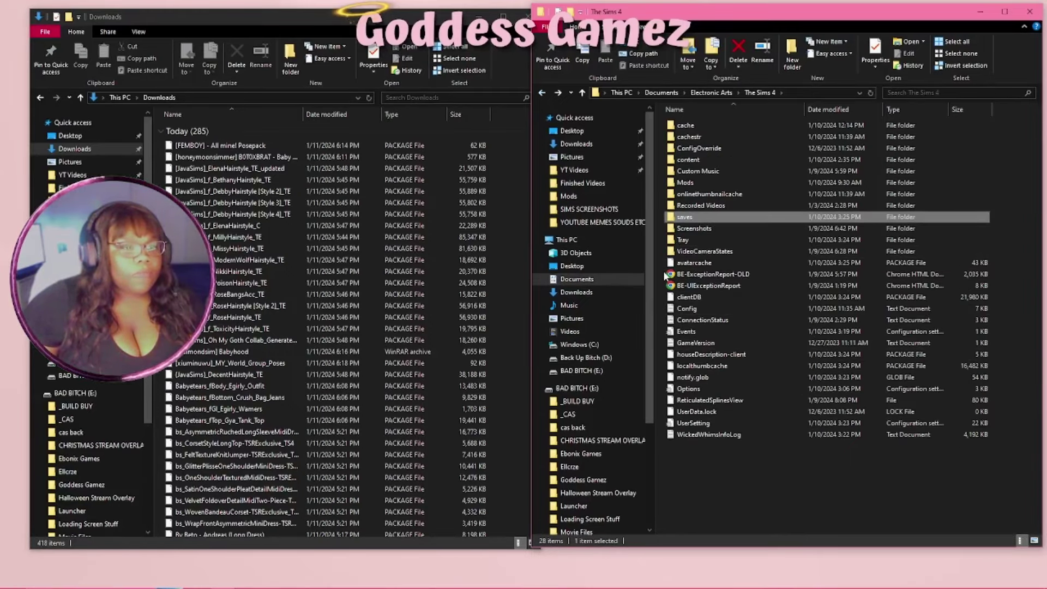
Examine the Mods folder, highlighting the loose package and script files listed after its subfolders.
double_click(686, 182)
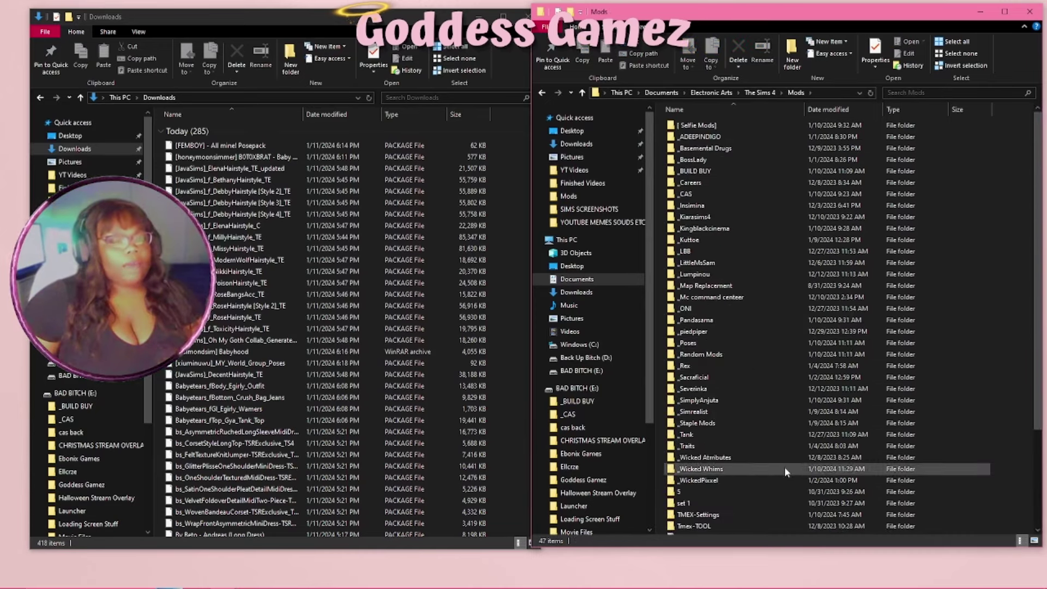
scroll(784, 466, "down", 4)
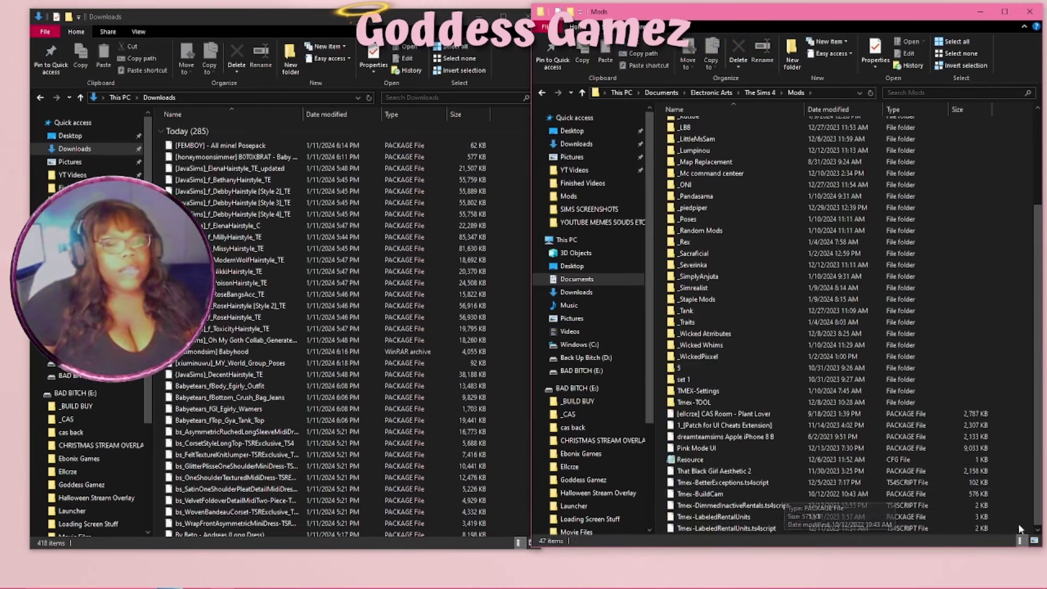
left_click_drag(1019, 527, 680, 490)
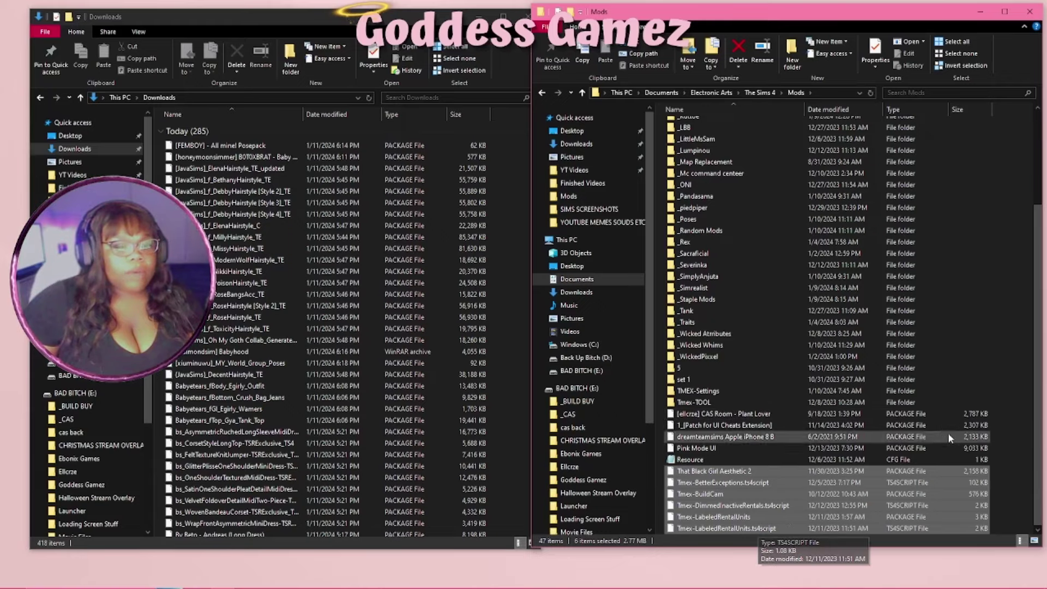
left_click_drag(1009, 418, 1011, 483)
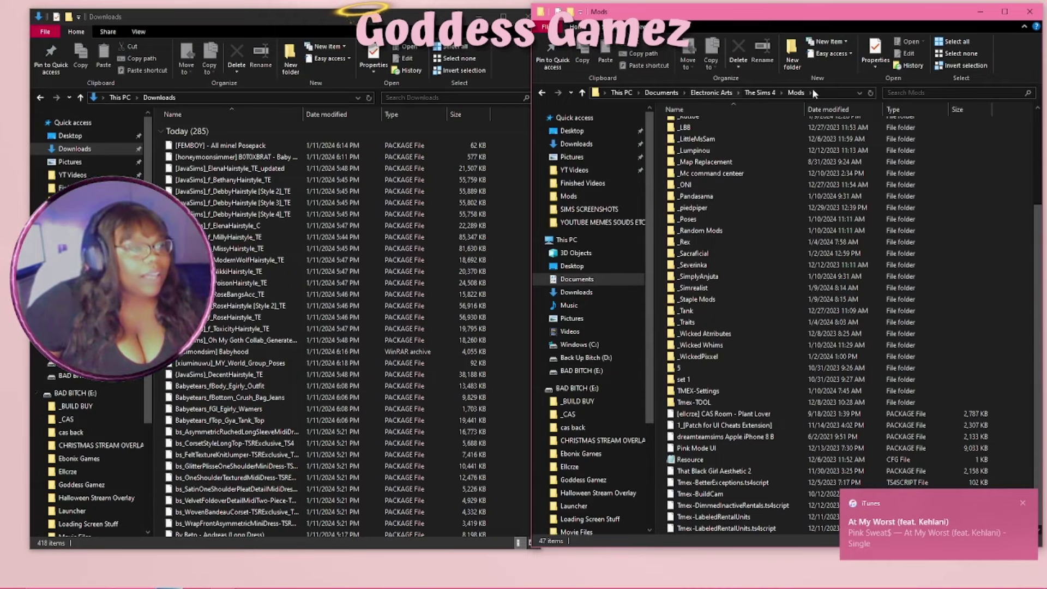
Open the _JAVASIMS creator folder inside the _CAS folder of Mods.
scroll(709, 172, "up", 3)
double_click(702, 167)
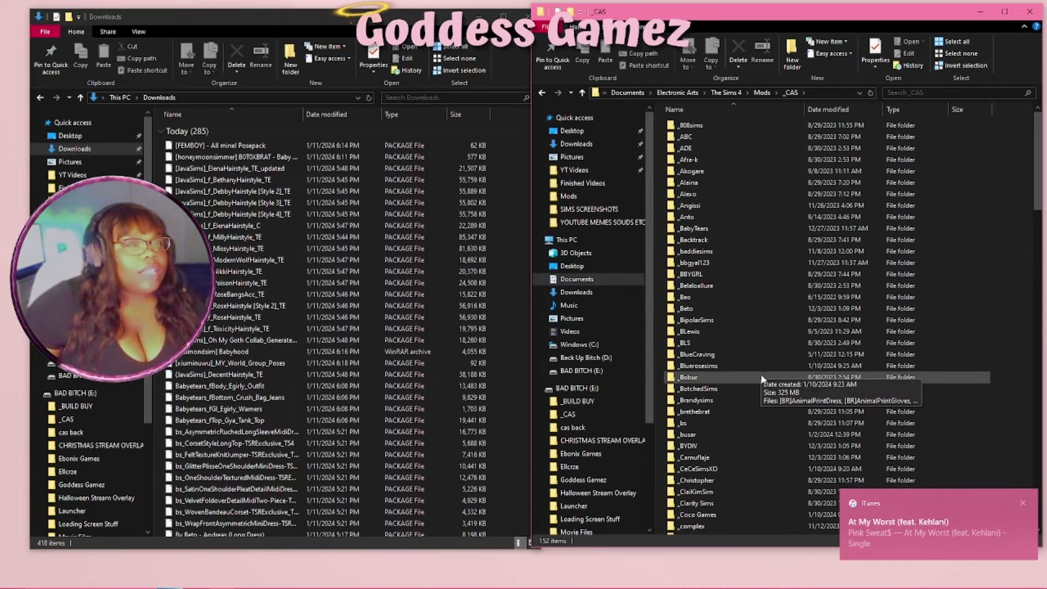
scroll(740, 360, "down", 15)
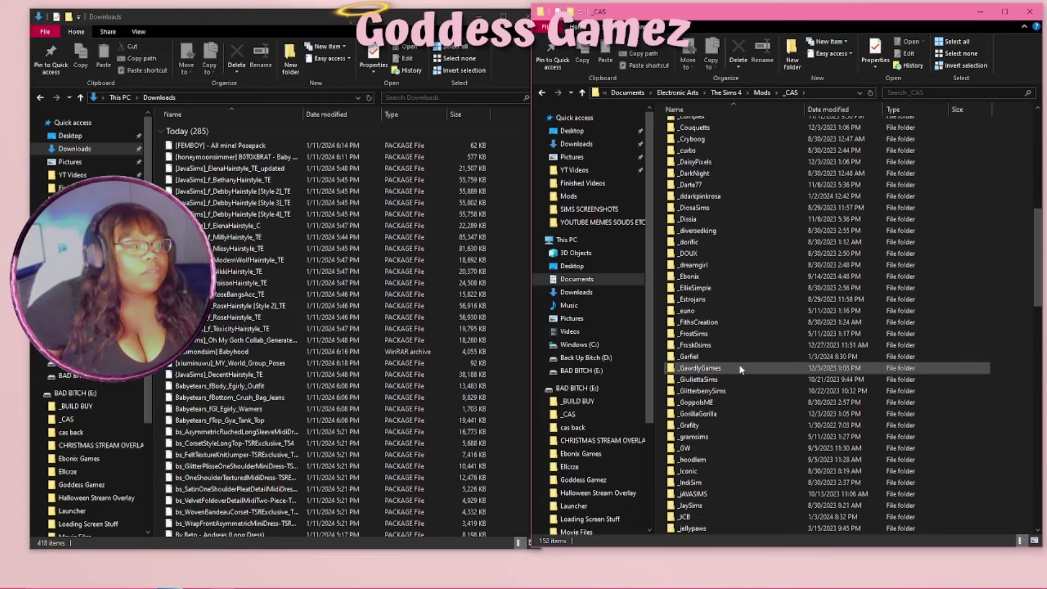
double_click(732, 358)
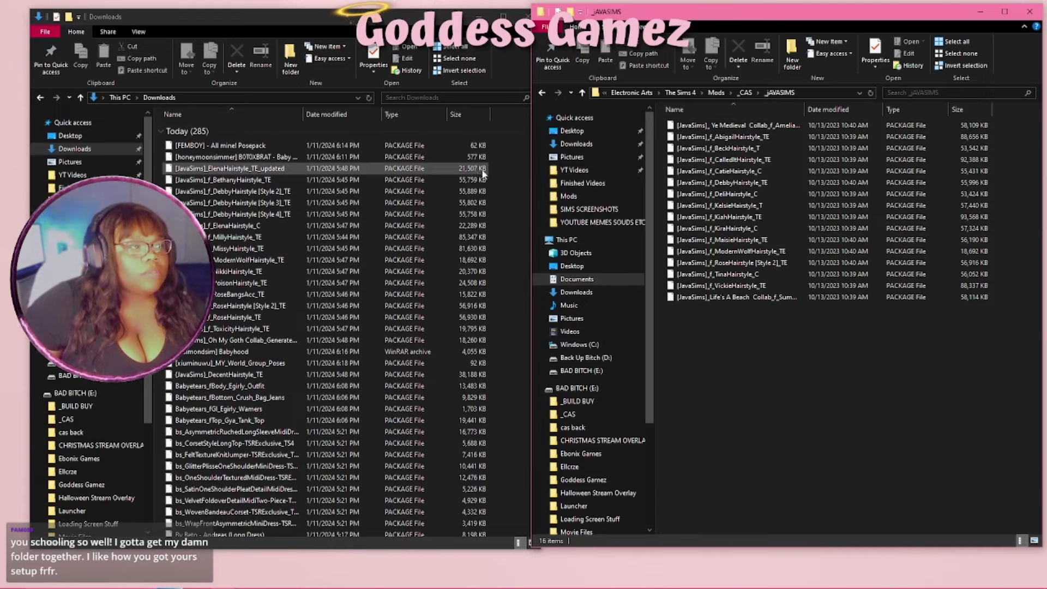
Move all the [JavaSims] packages, including DecentHairstyle_TE, from Downloads into the _JAVASIMS folder, replacing files with the same names.
left_click_drag(496, 167, 434, 338)
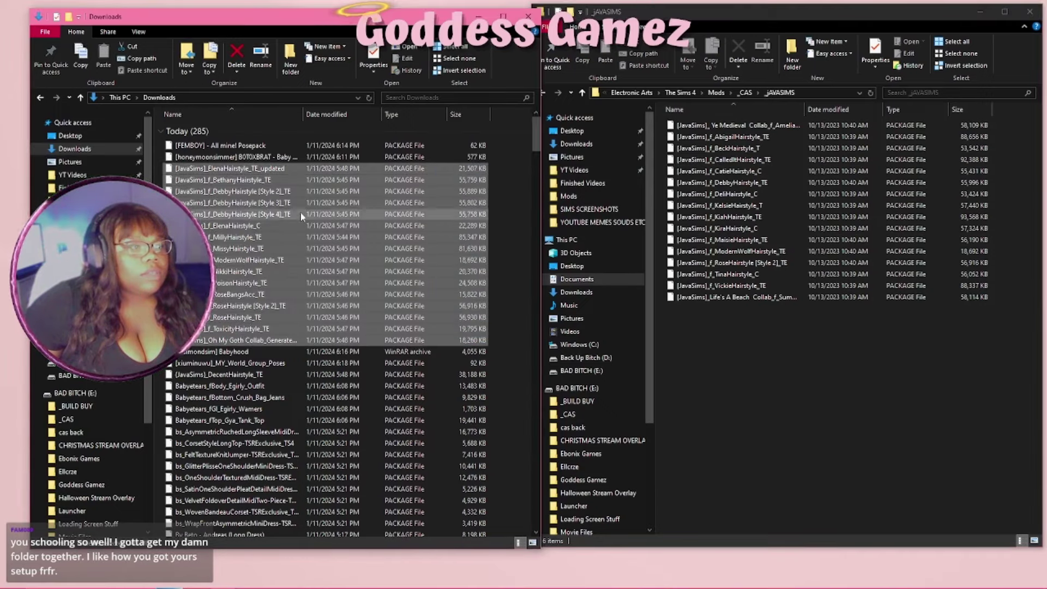
left_click_drag(300, 212, 734, 308)
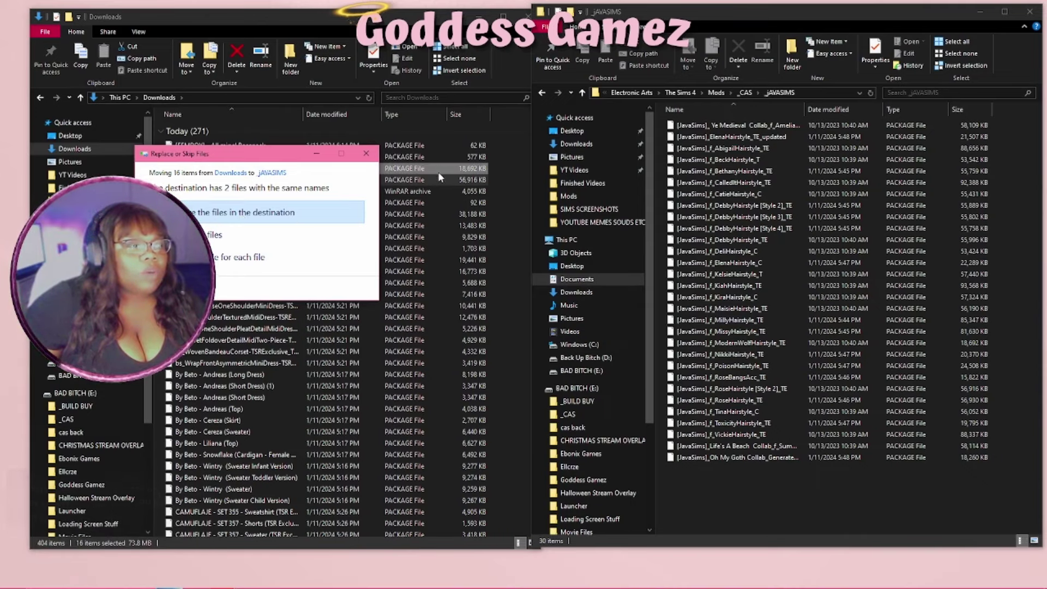
left_click(264, 216)
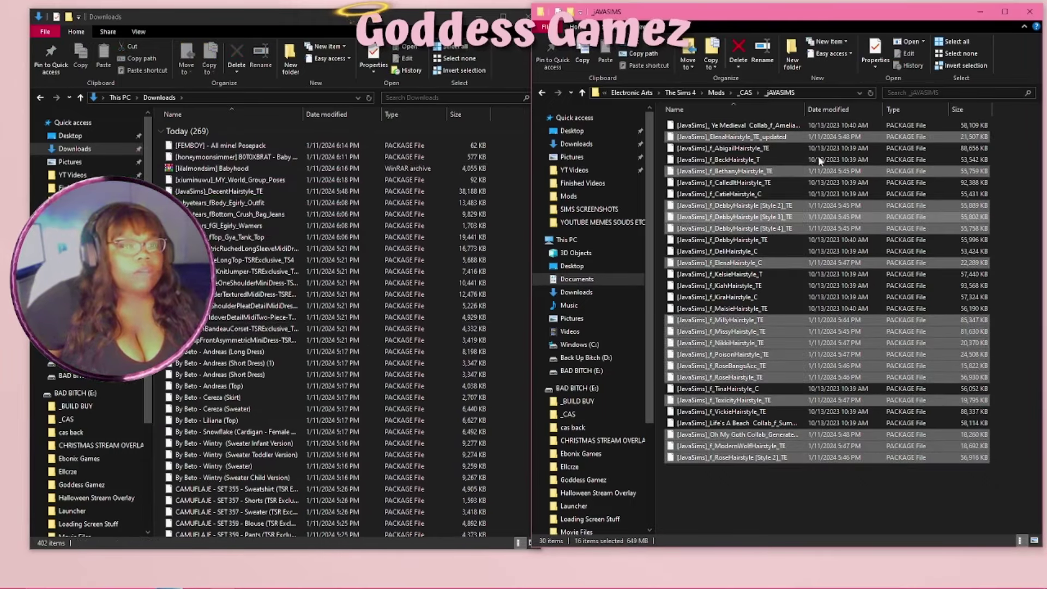
left_click(760, 483)
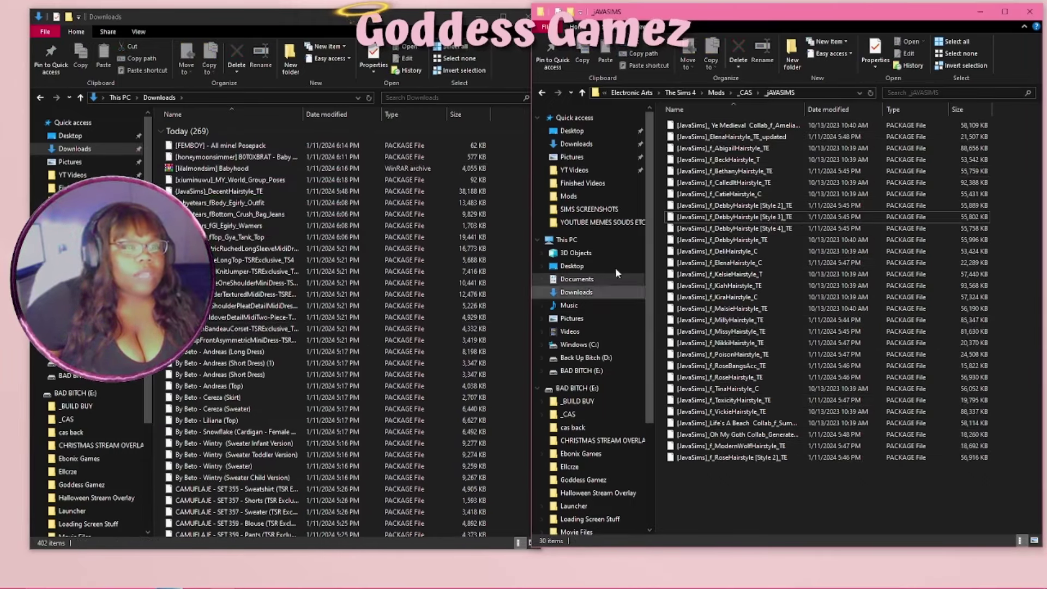
left_click_drag(266, 191, 709, 289)
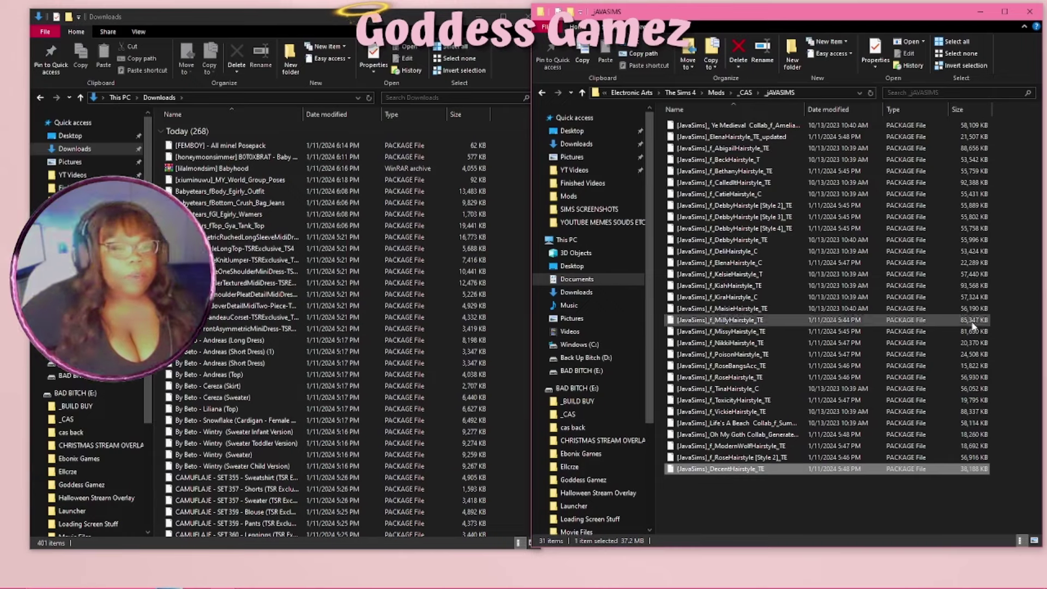
left_click(797, 516)
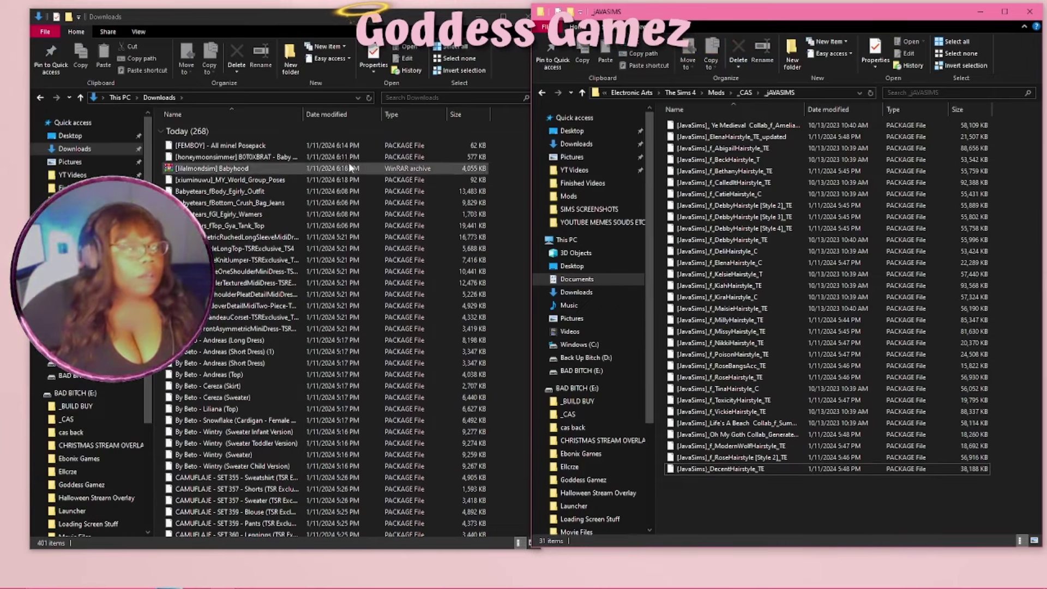
Delete the duplicate file "By Beto - Andreas (Short Dress) (1)" from Downloads.
left_click(498, 237)
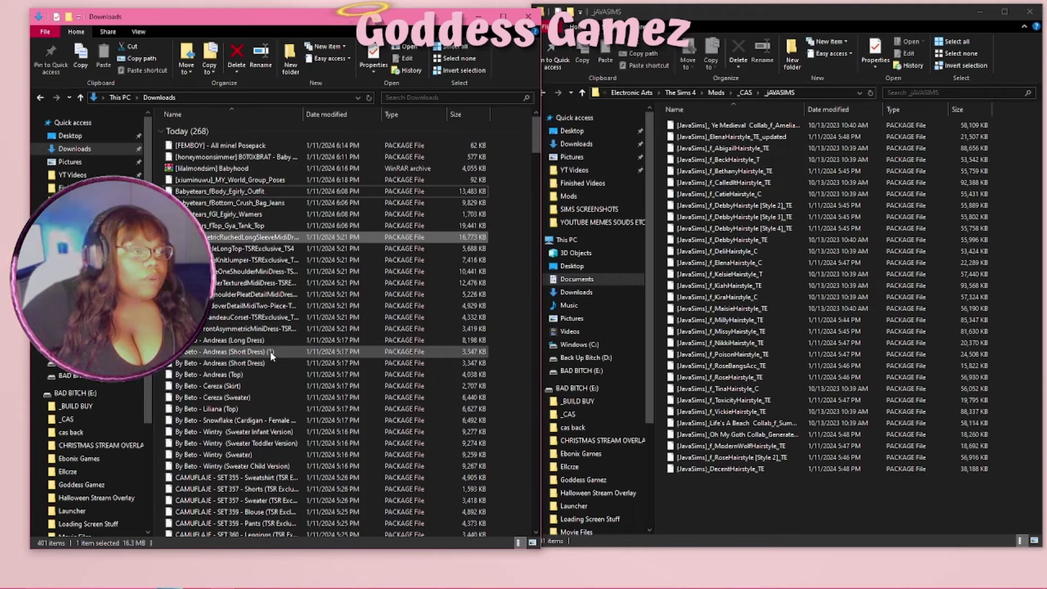
left_click(229, 352)
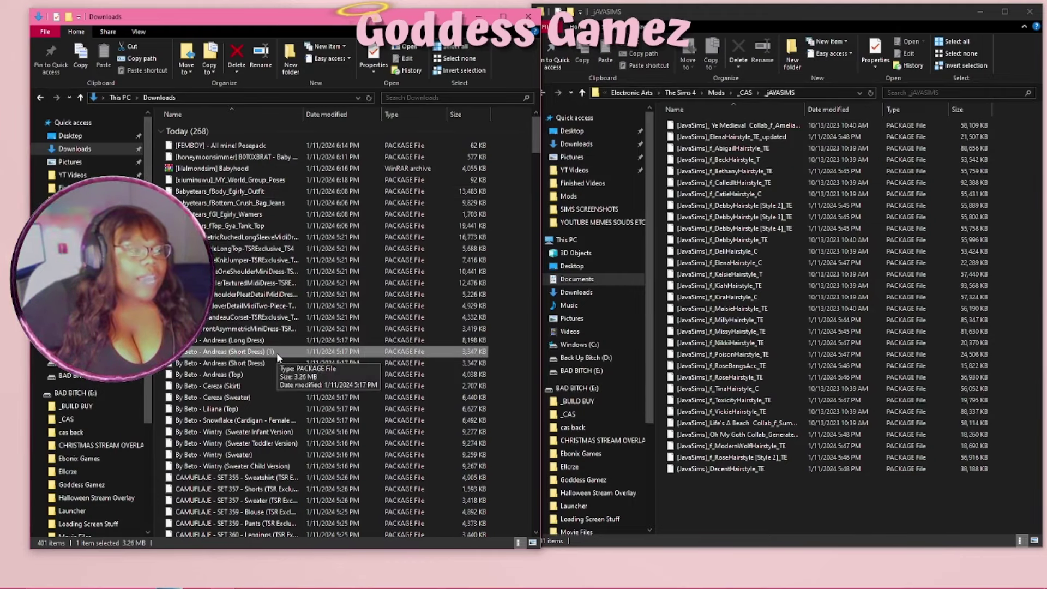
right_click(281, 356)
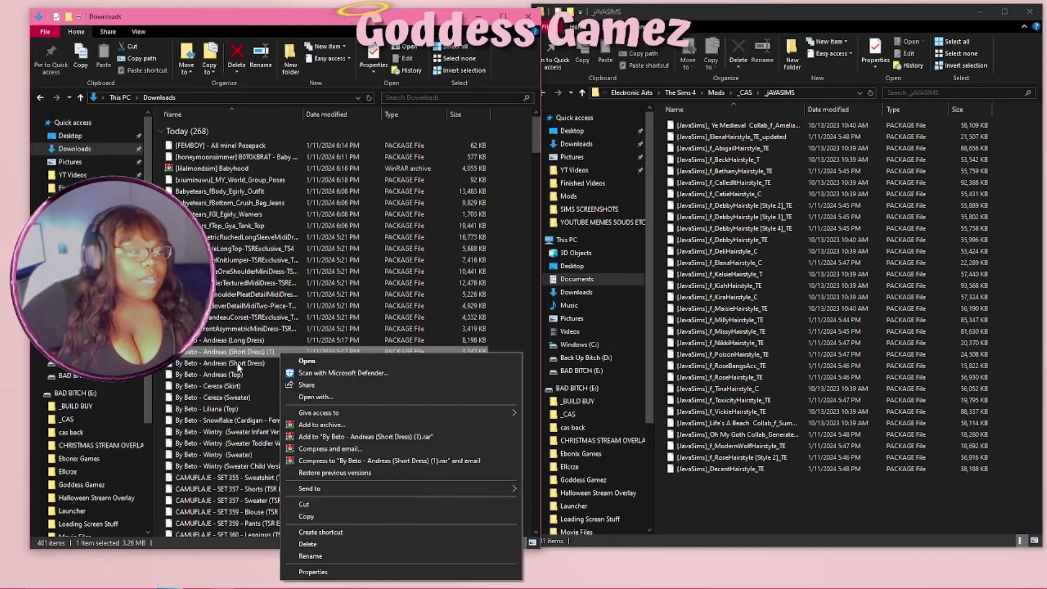
left_click(217, 364)
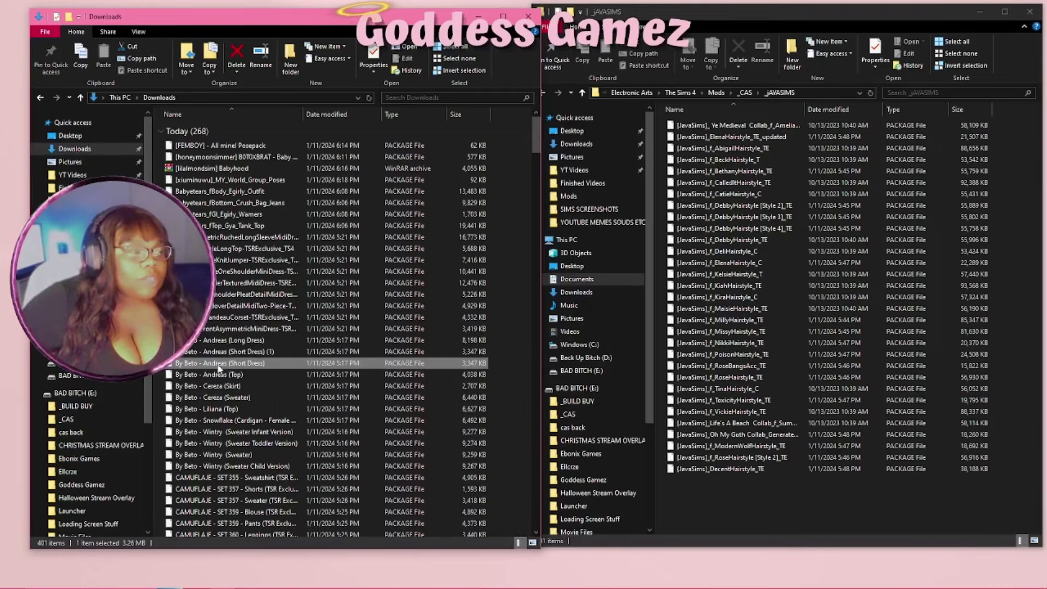
right_click(275, 352)
left_click(304, 544)
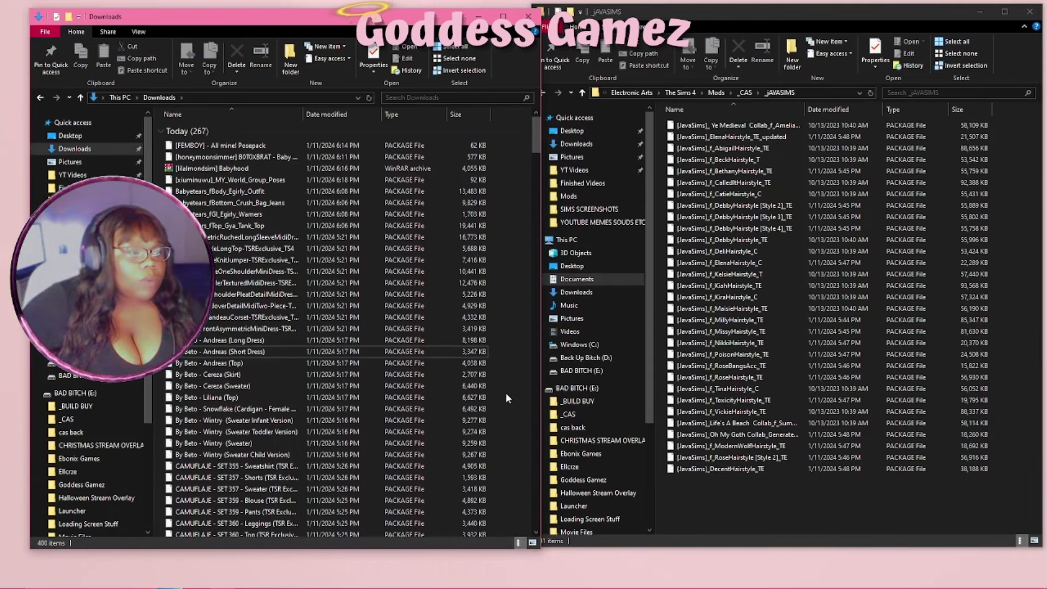
Move all the "By Beto" packages from Downloads into the _Beto folder inside _CAS.
left_click(541, 96)
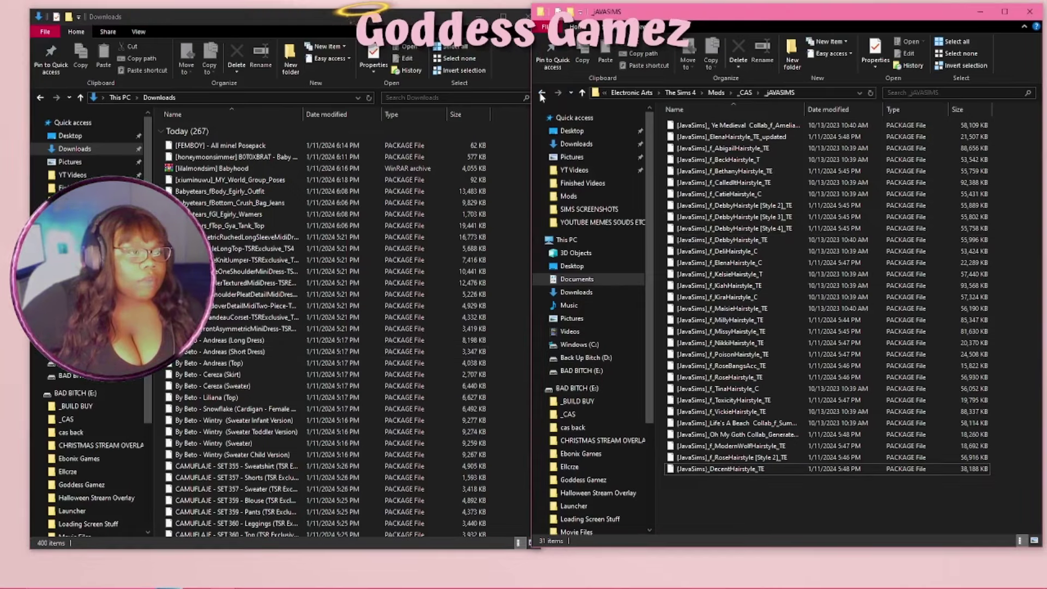
left_click(542, 97)
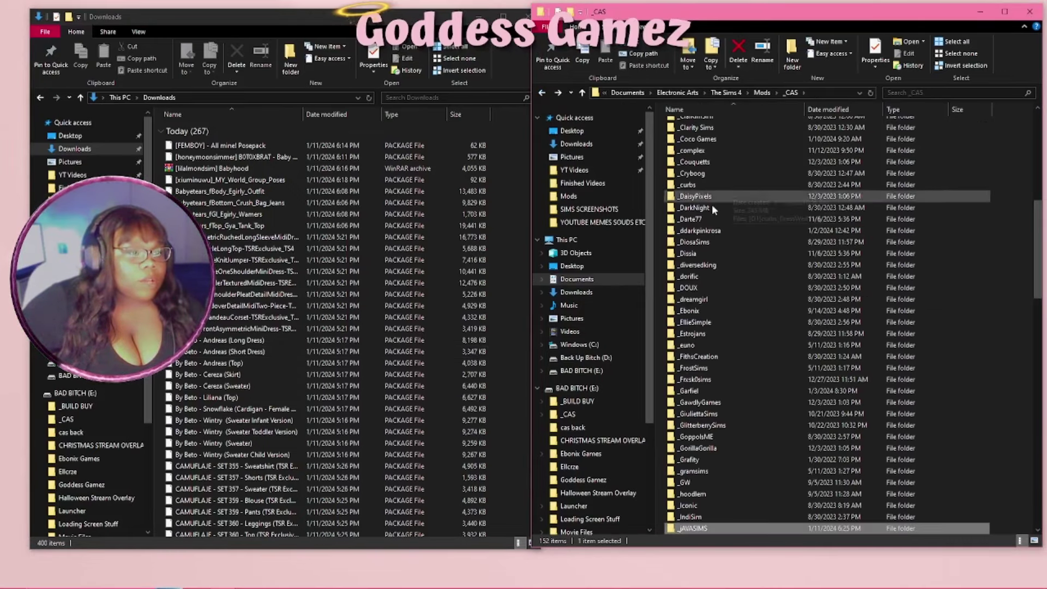
scroll(712, 204, "up", 8)
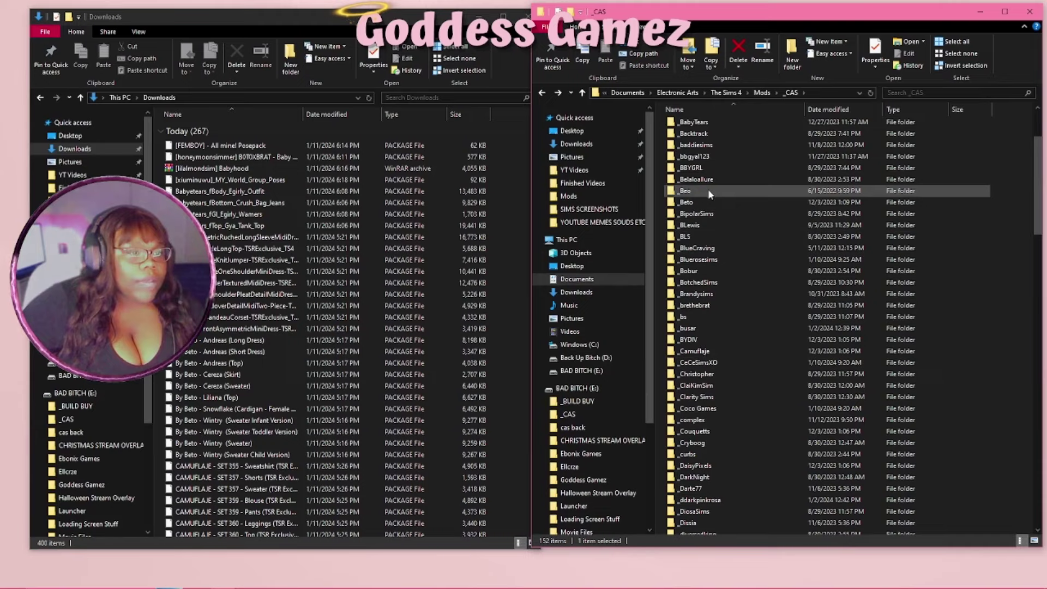
double_click(709, 200)
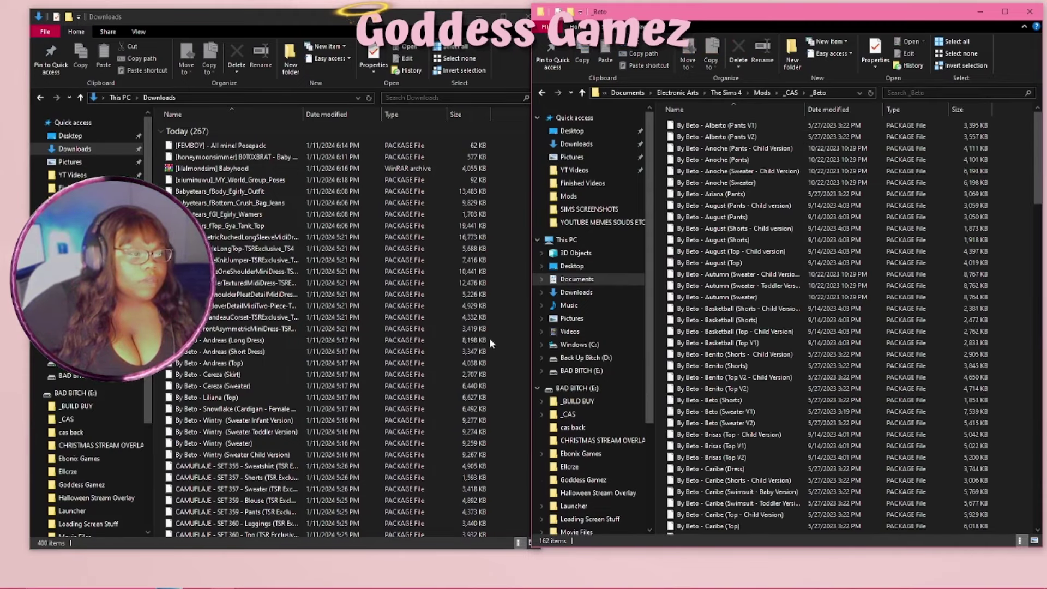
left_click_drag(500, 339, 709, 328)
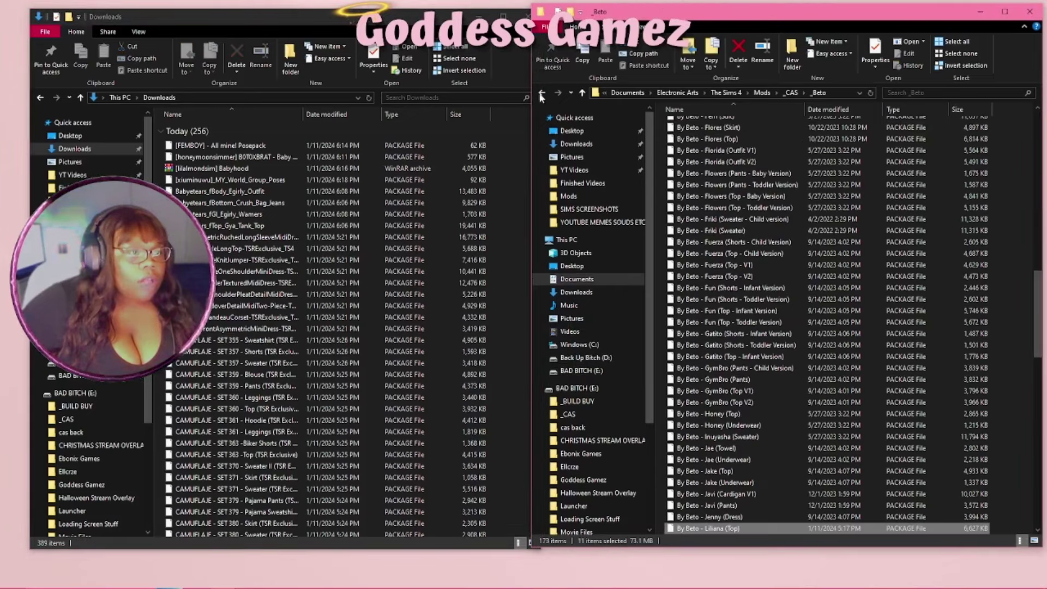
Move all the CAMUFLAJE packages from Downloads into the _Camuflaje folder inside _CAS, replacing files with the same names.
left_click(542, 94)
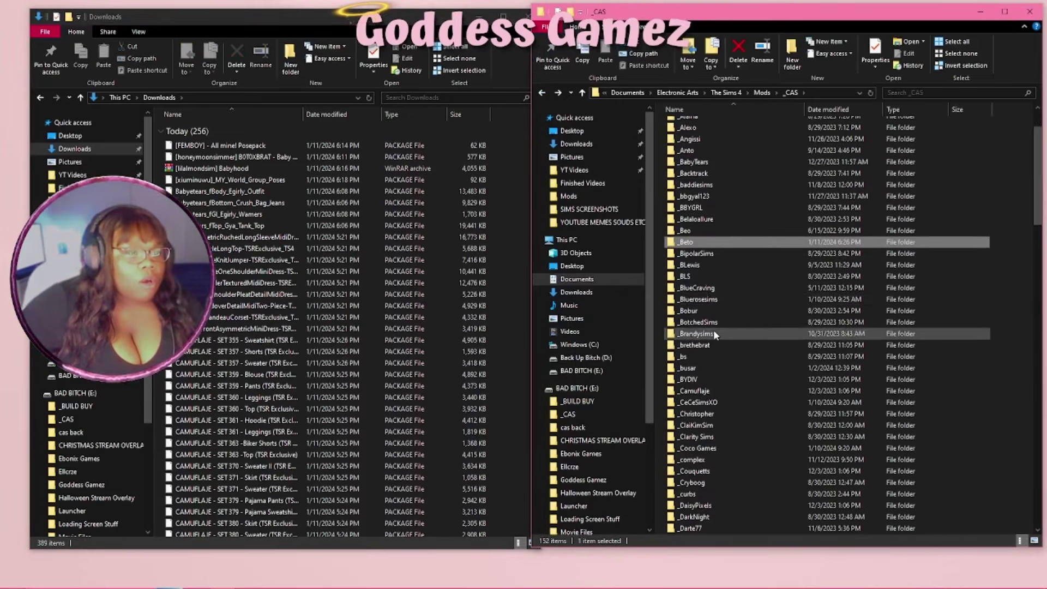
scroll(704, 277, "down", 2)
double_click(705, 329)
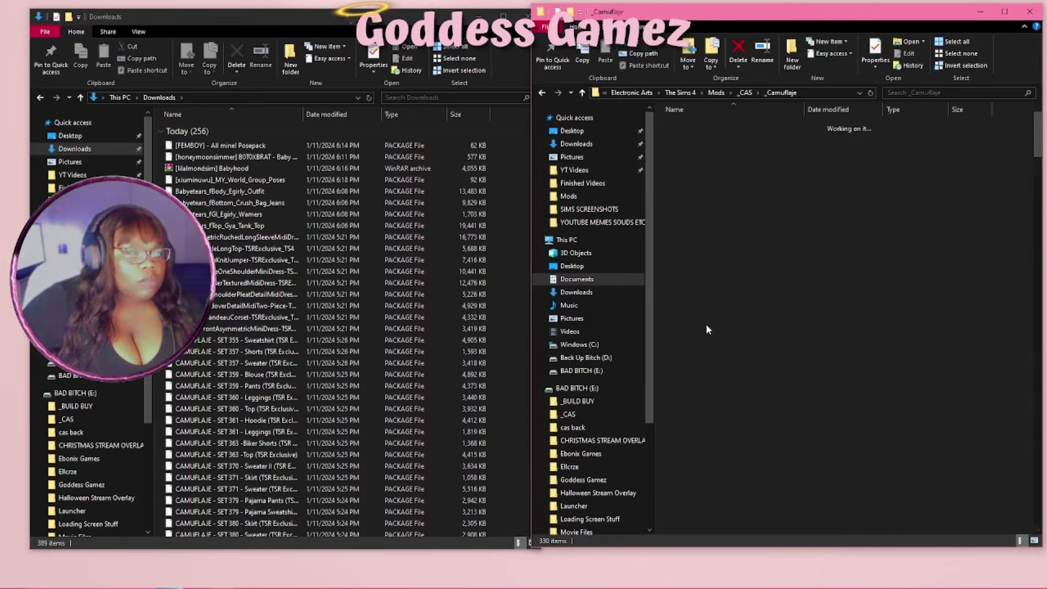
scroll(369, 278, "down", 3)
left_click(505, 245)
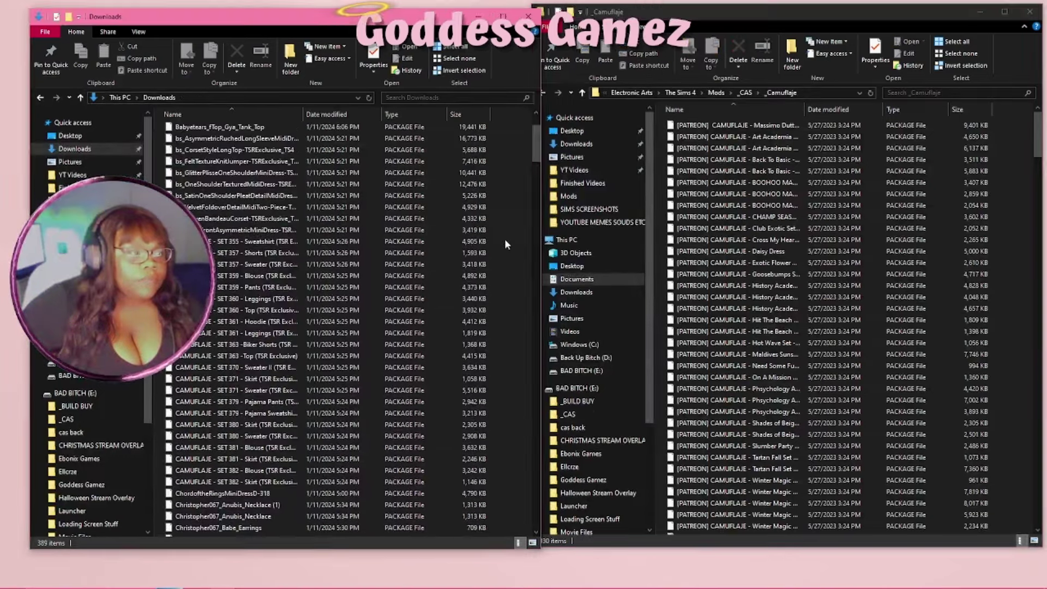
left_click_drag(505, 245, 701, 322)
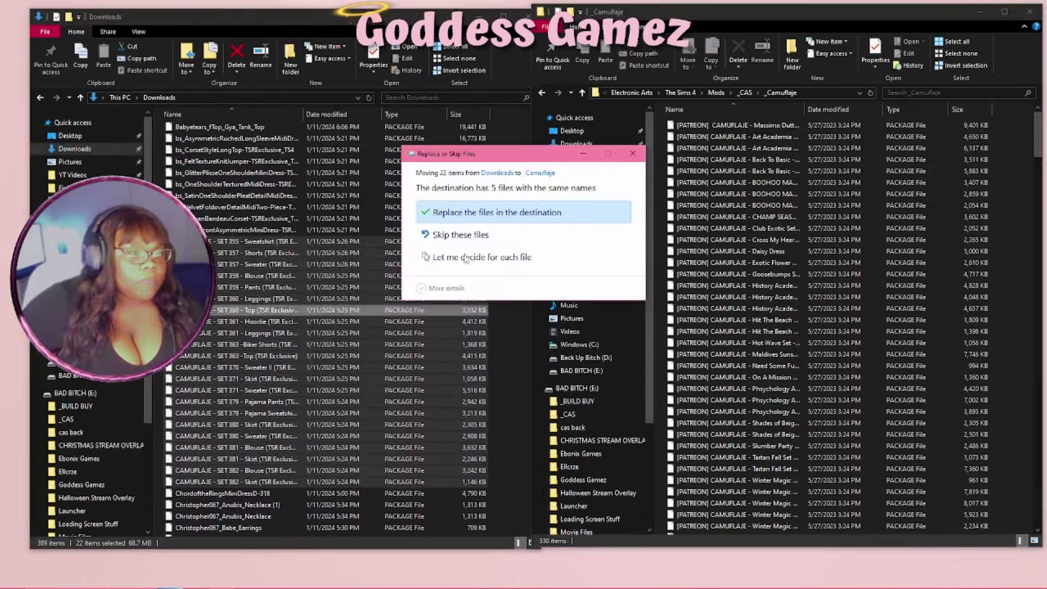
left_click(494, 212)
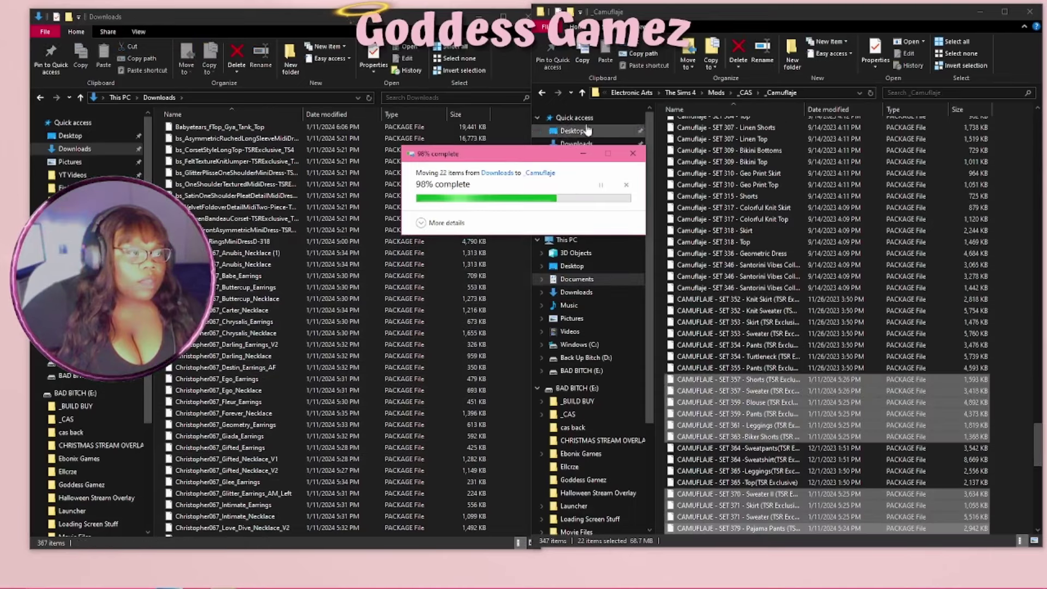
Delete the duplicate file "Christopher067_Anubis_Necklace (1)" from Downloads and place the Downloads window beside the Mods window without overlap.
right_click(281, 255)
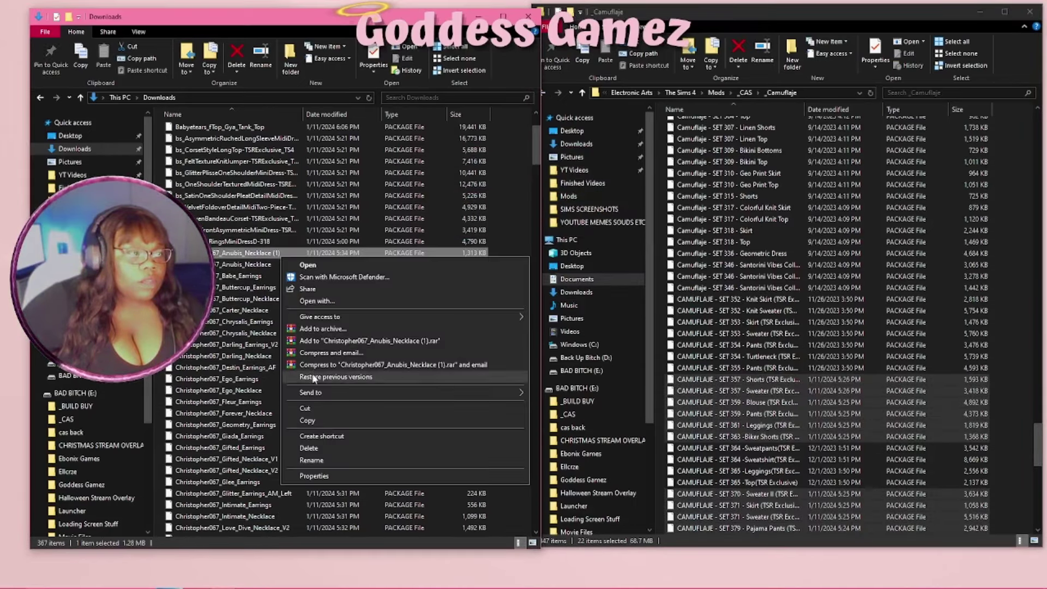
left_click(306, 437)
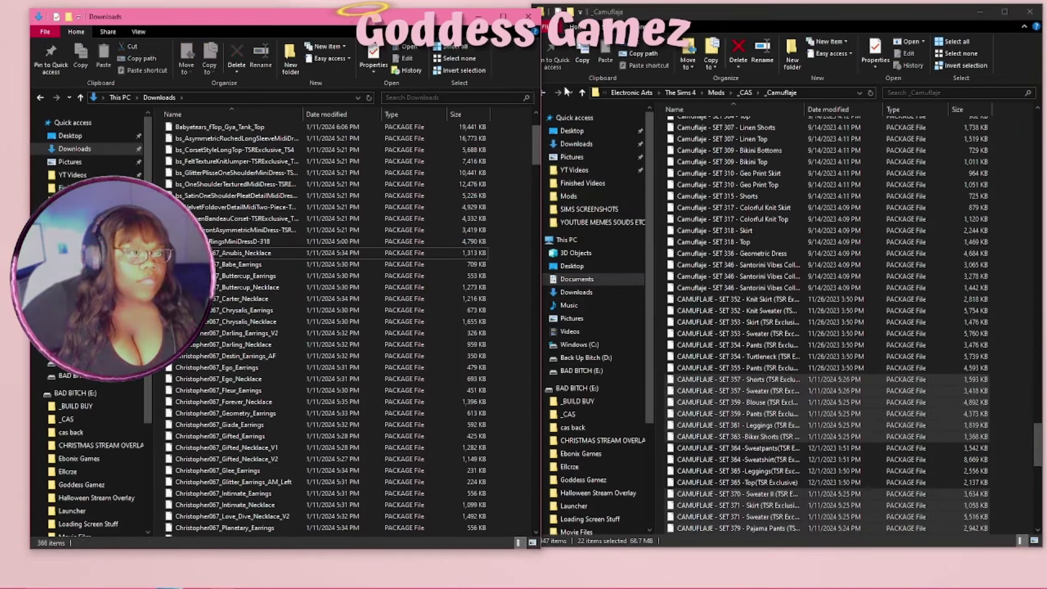
left_click_drag(436, 23, 420, 18)
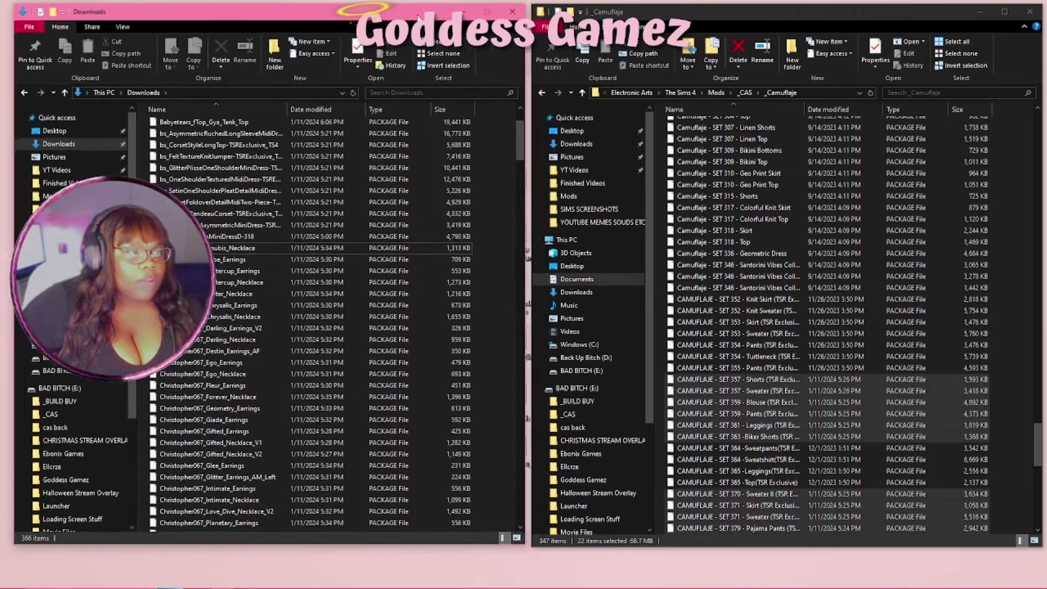
Move all the Christopher067 jewelry packages from Downloads into the _Christopher folder inside _CAS.
left_click(546, 94)
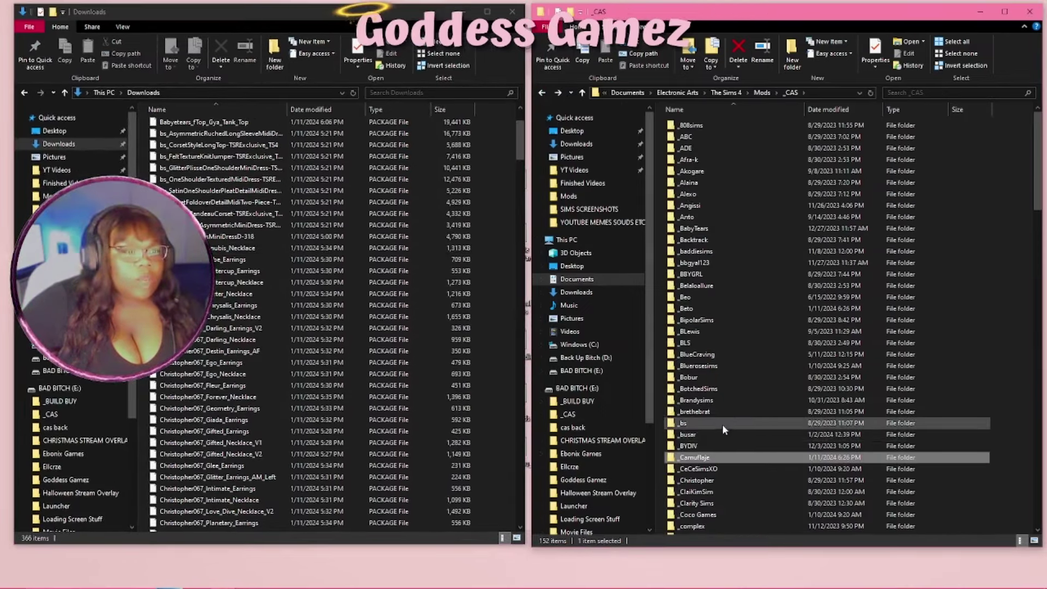
scroll(738, 416, "down", 2)
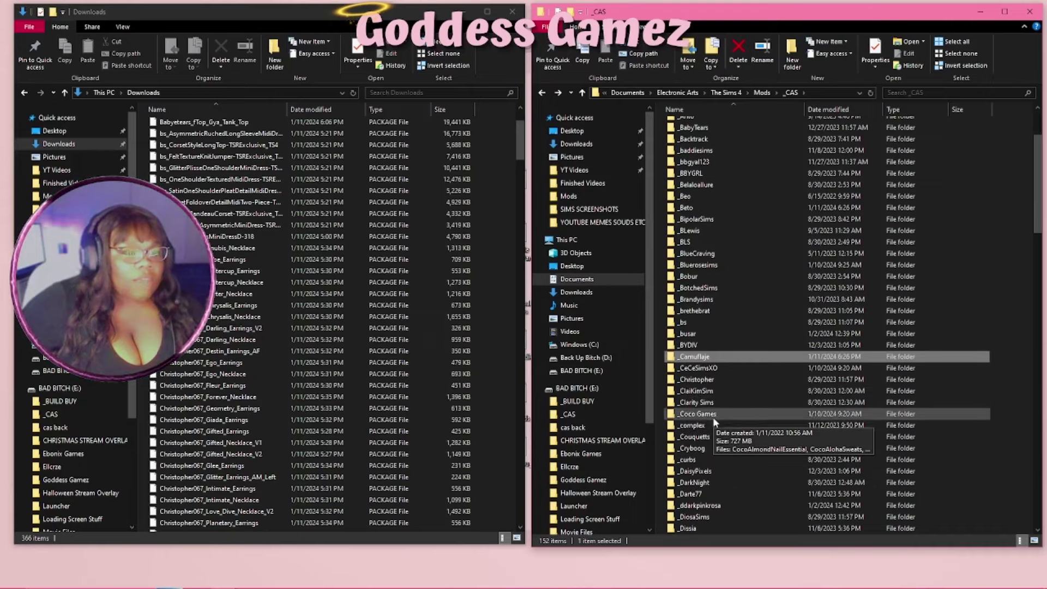
double_click(712, 417)
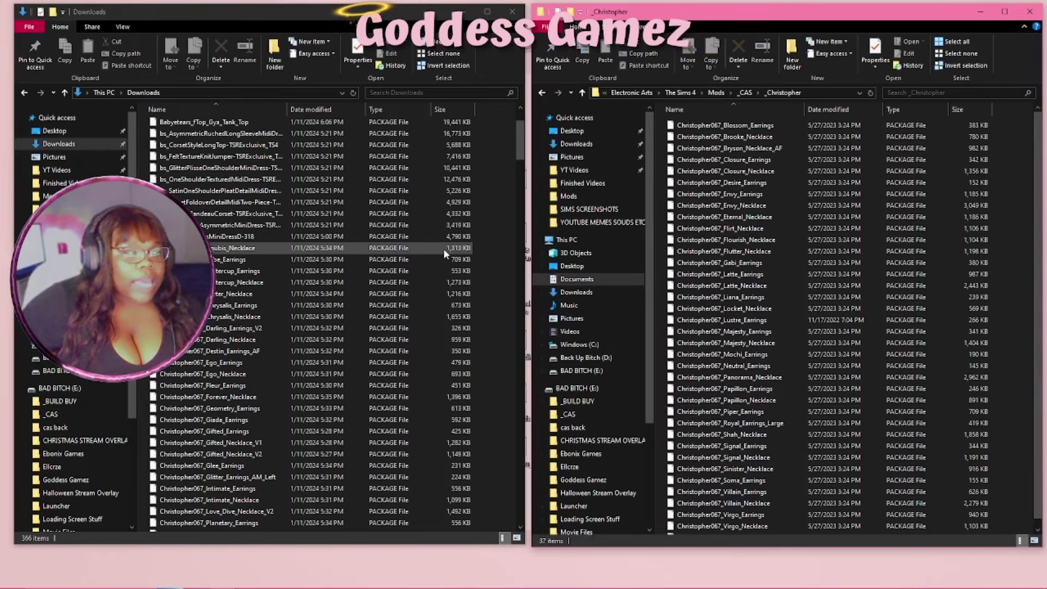
left_click_drag(487, 240, 732, 447)
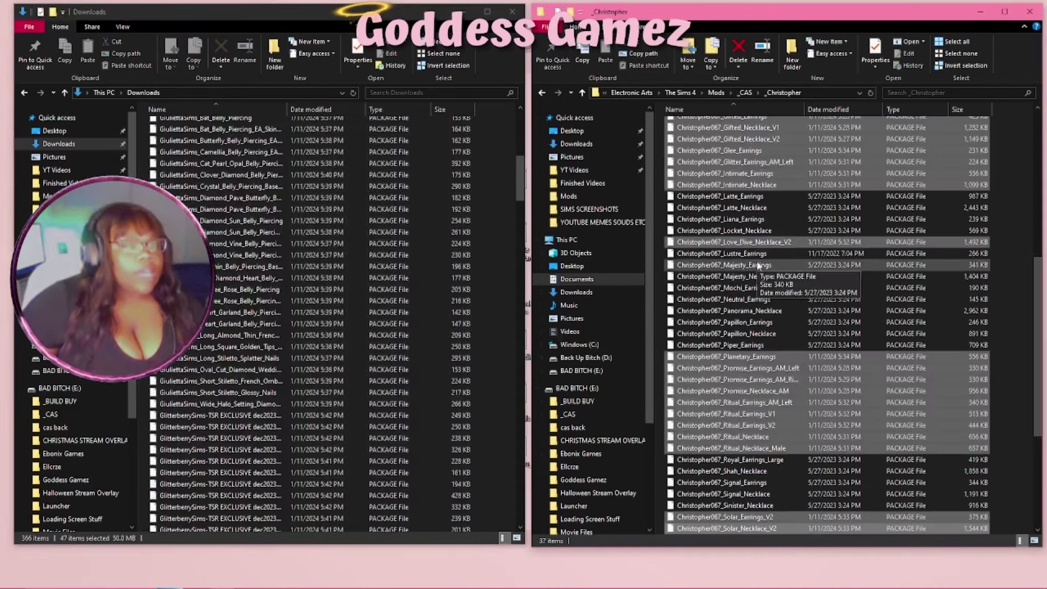
Return to the _CAS folder and open its _GiuliettaSims creator folder.
left_click(543, 92)
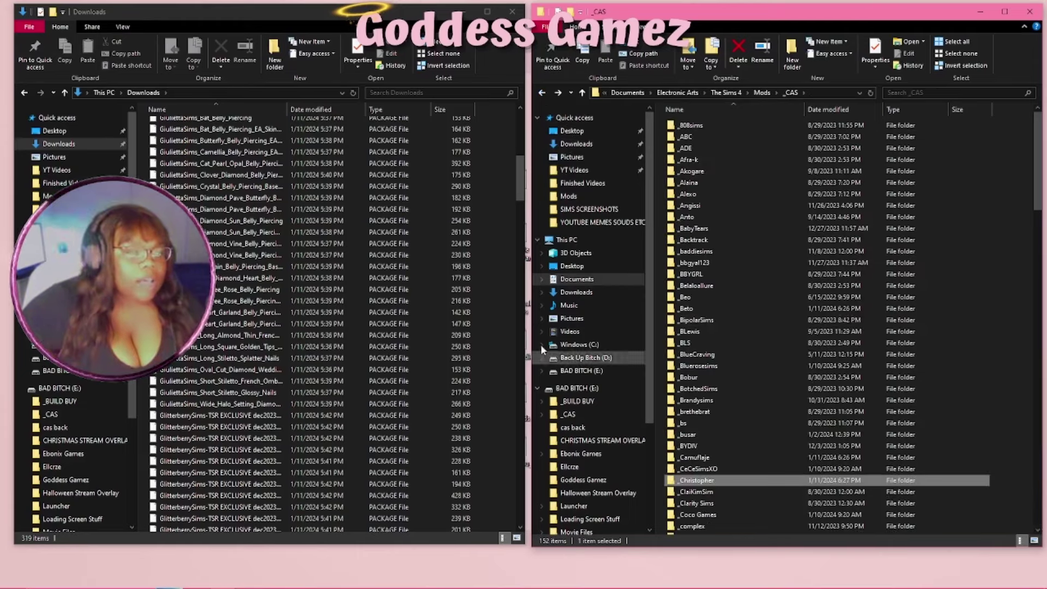
scroll(718, 387, "down", 3)
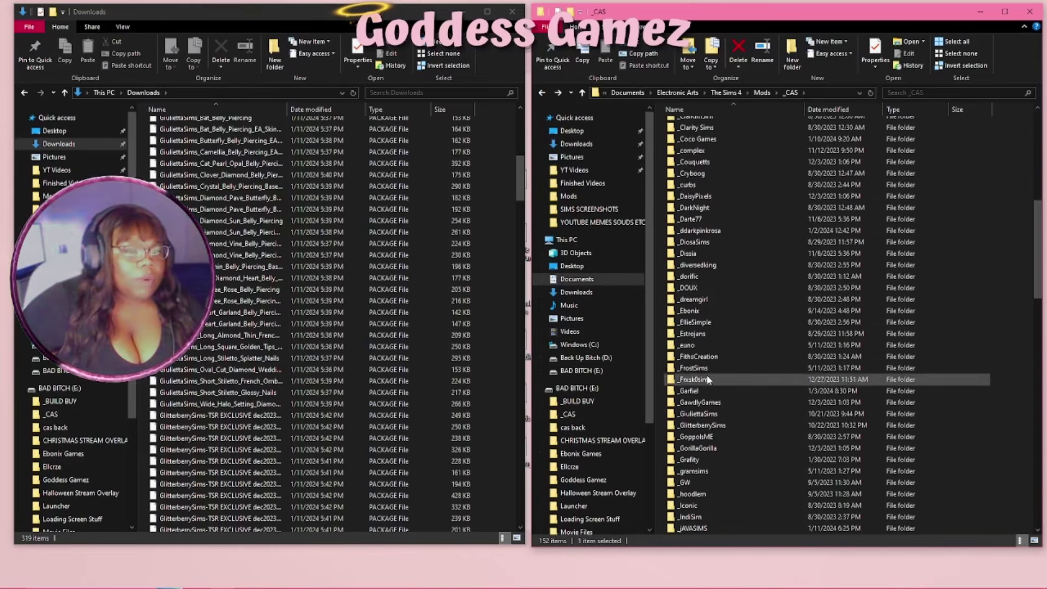
double_click(709, 415)
Delete the duplicate Garfiel package ending in "TSR Exclusive (1)" from Downloads.
scroll(215, 375, "up", 4)
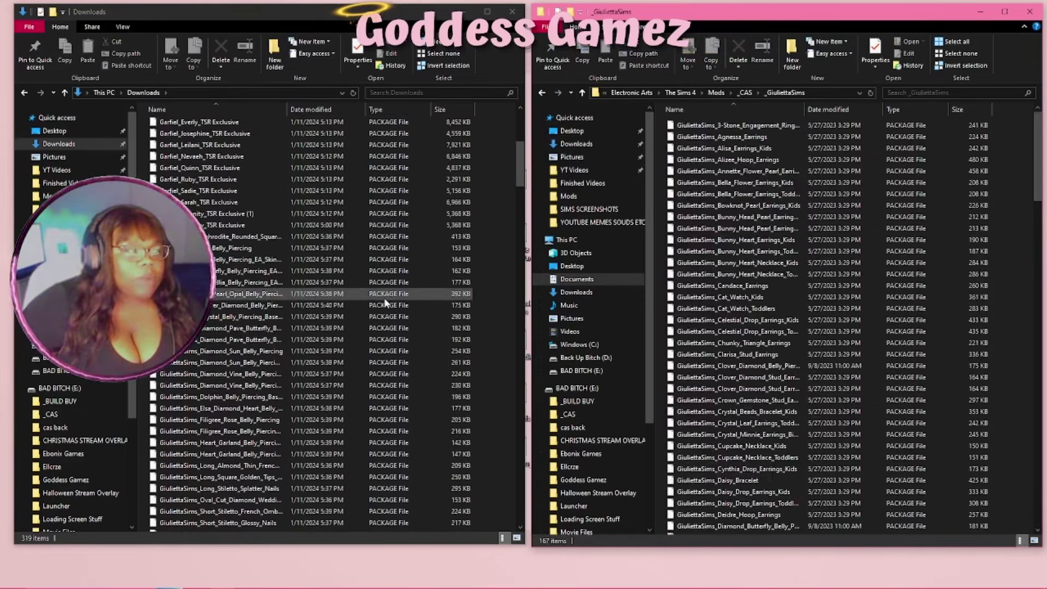
right_click(309, 215)
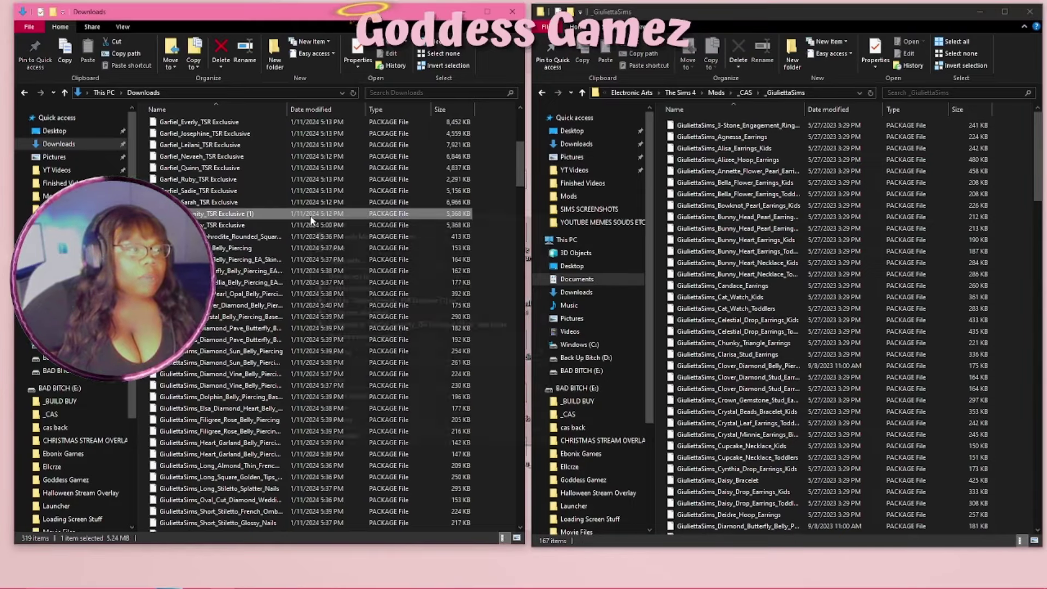
left_click(359, 407)
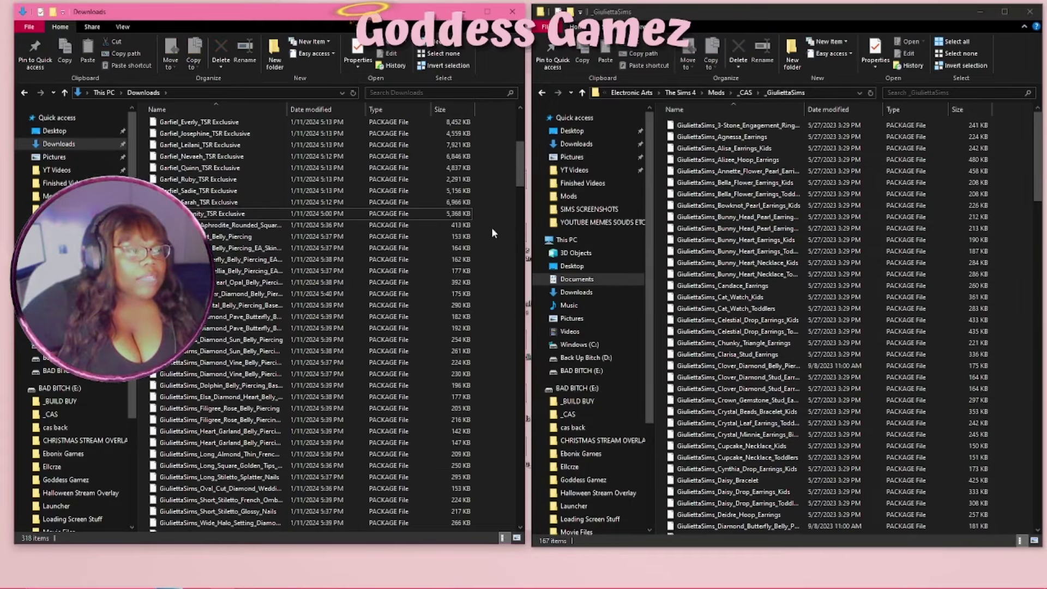
Move all the GiuliettaSims packages from Downloads into the _GiuliettaSims folder, replacing files with the same names.
left_click_drag(492, 233, 406, 328)
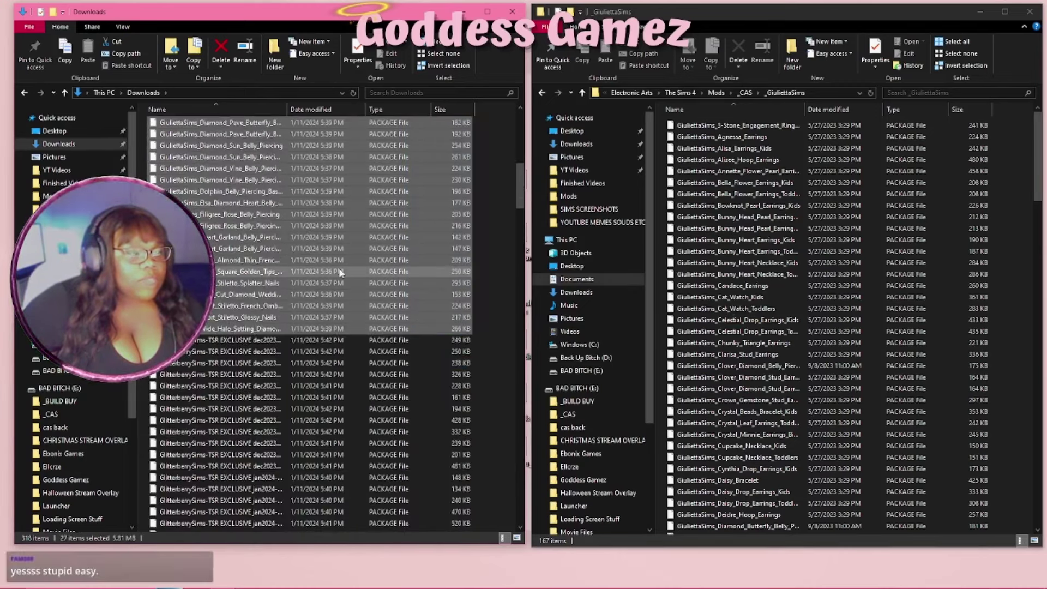
left_click_drag(341, 272, 752, 277)
left_click(521, 214)
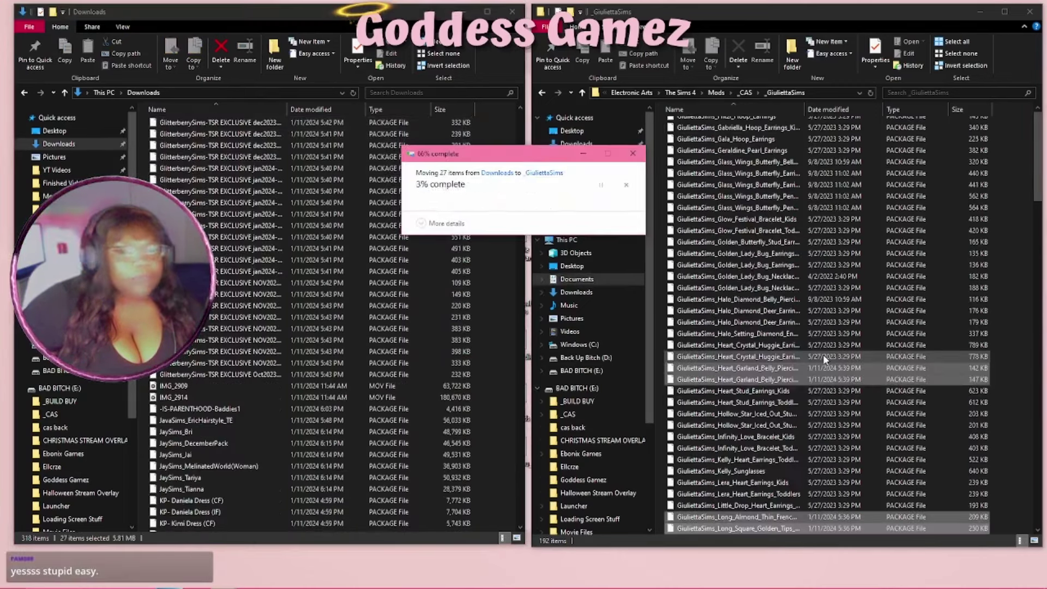
Move all the GlitterberrySims TSR EXCLUSIVE packages from Downloads into the _GlitterberrySims folder inside _CAS.
left_click(541, 92)
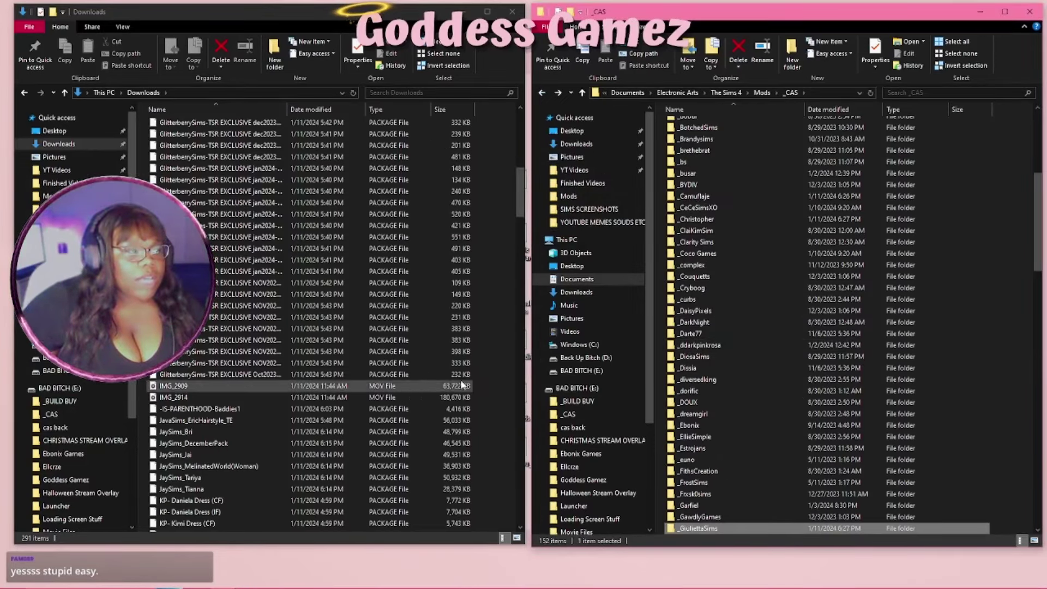
left_click_drag(486, 372, 404, 257)
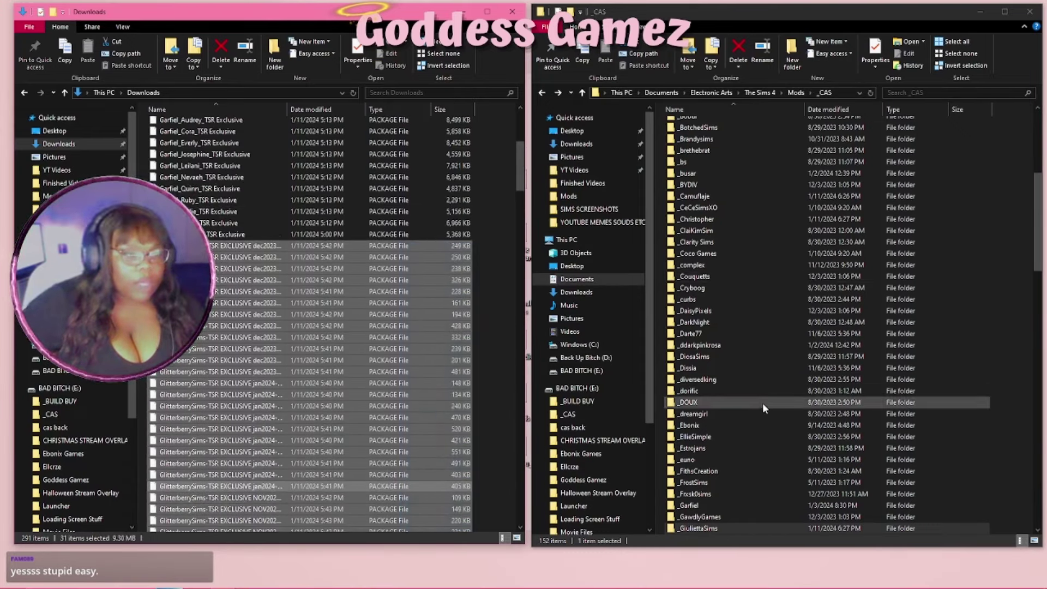
scroll(763, 403, "down", 5)
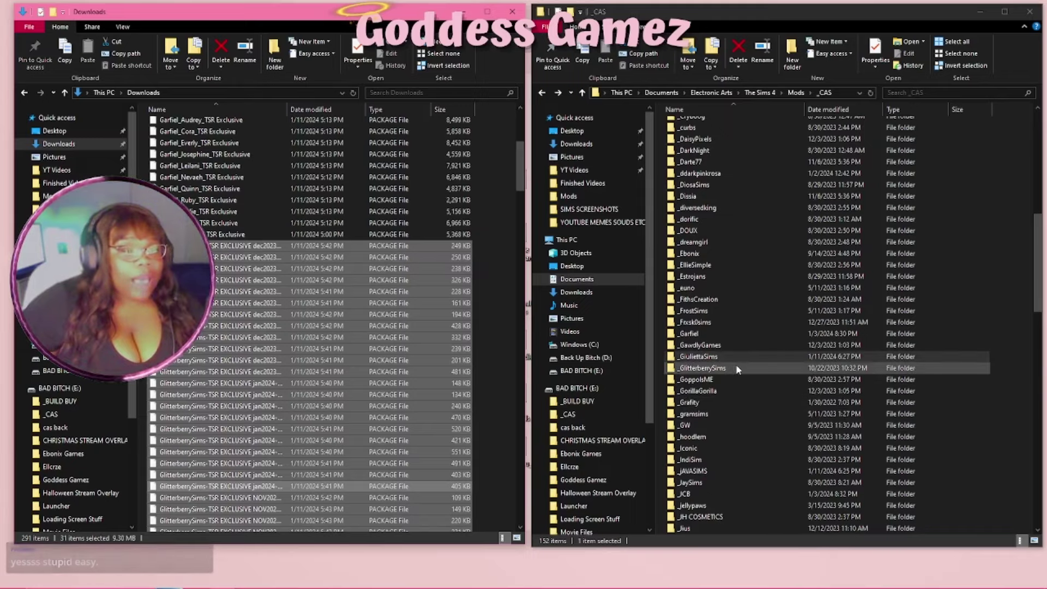
double_click(737, 369)
left_click_drag(461, 353, 809, 270)
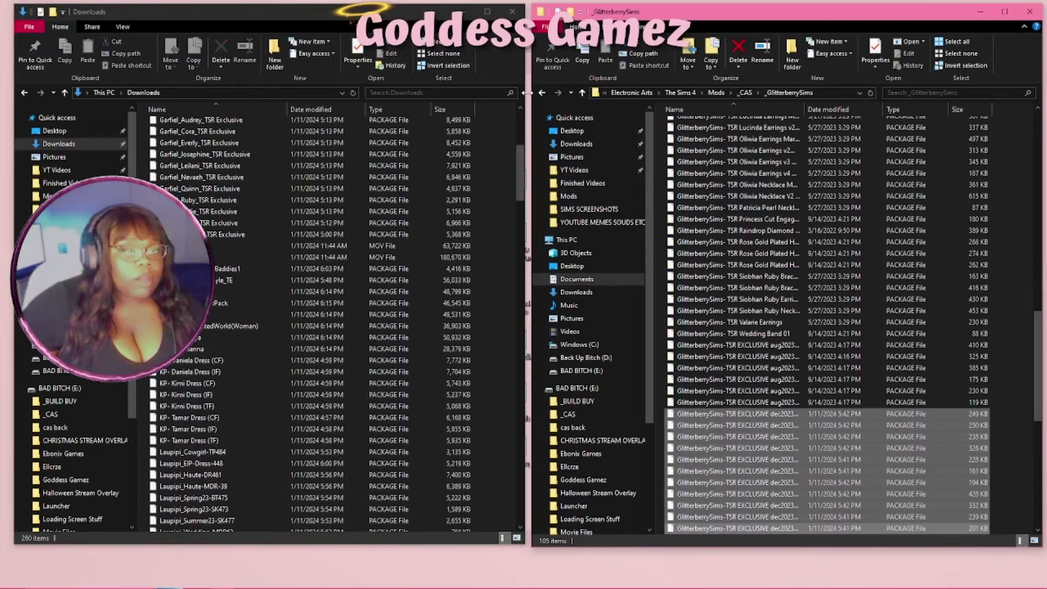
Move all the Garfiel TSR Exclusive packages from Downloads into the _Garfiel folder inside _CAS, replacing files with the same names.
key("alt+Left")
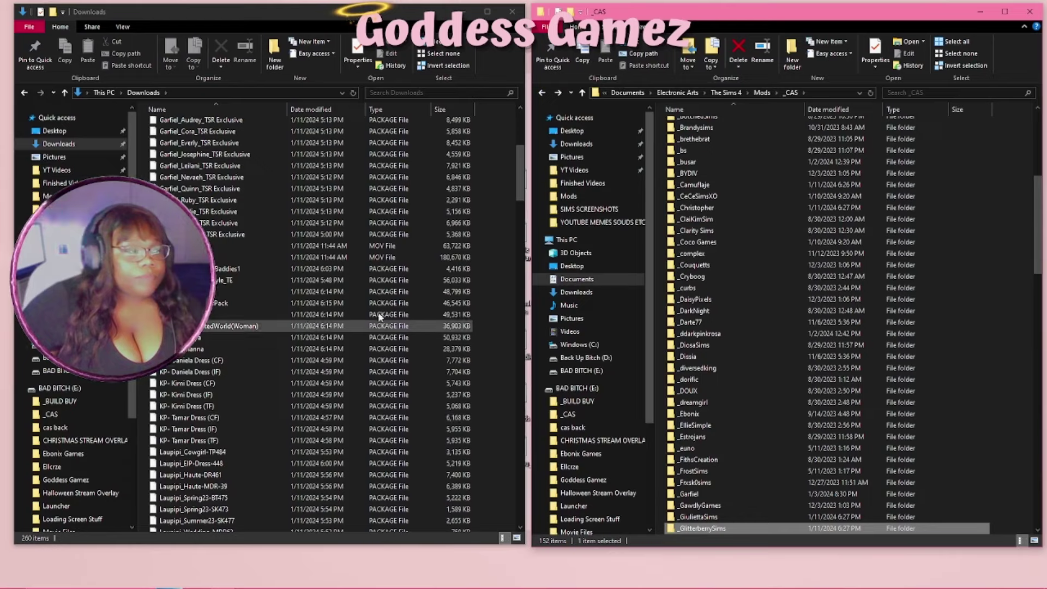
scroll(734, 319, "down", 3)
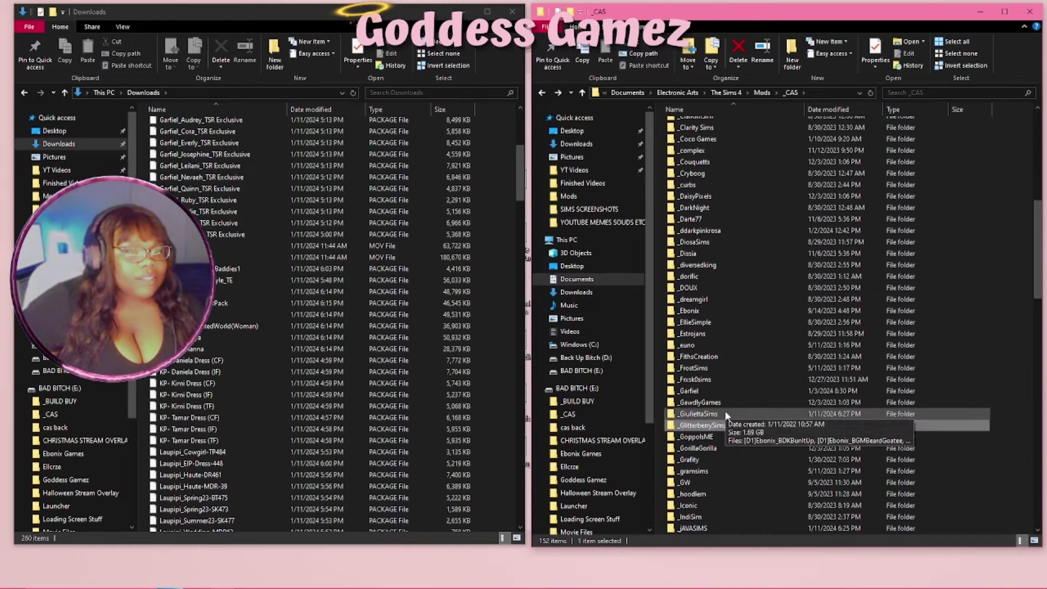
scroll(726, 415, "down", 2)
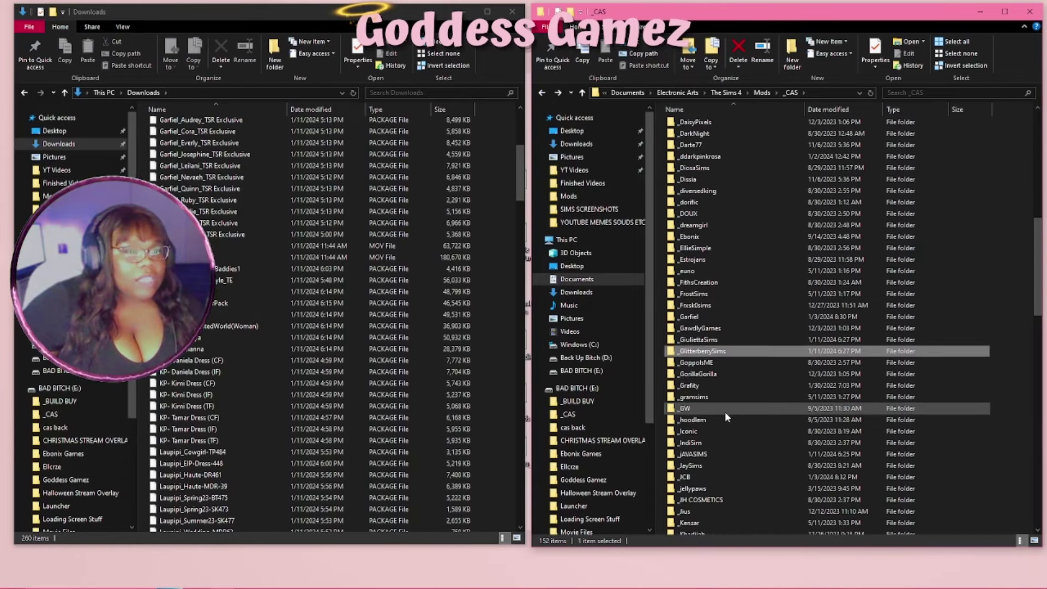
double_click(707, 315)
scroll(455, 204, "up", 3)
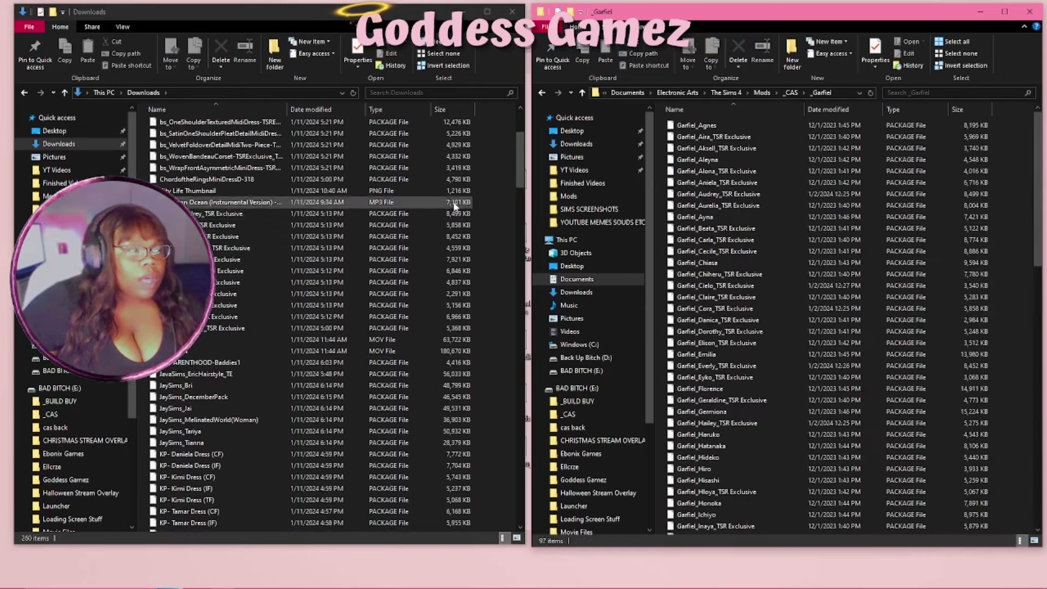
left_click_drag(483, 210, 442, 330)
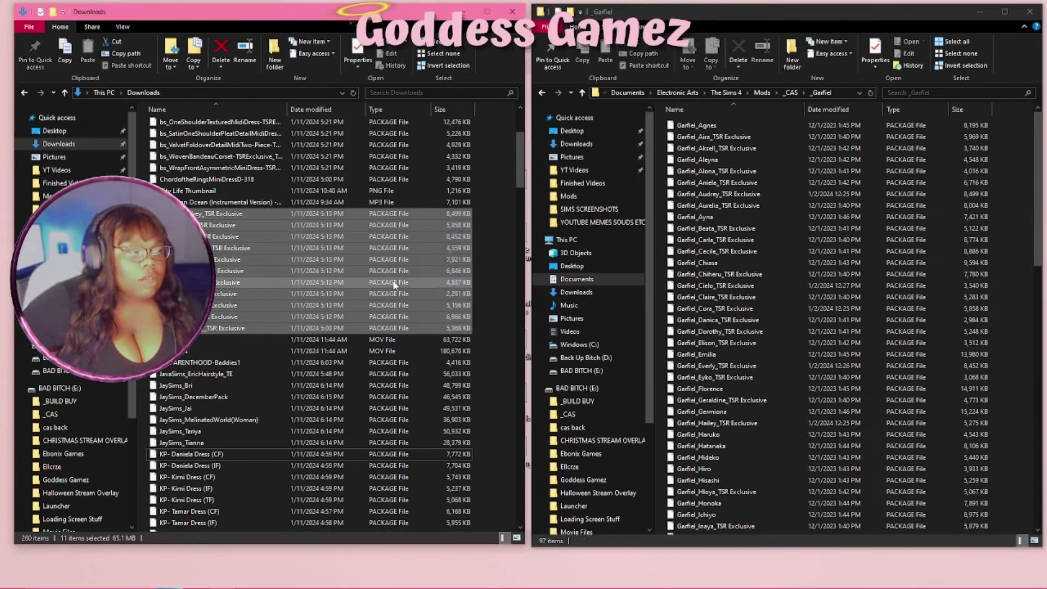
left_click_drag(394, 285, 693, 256)
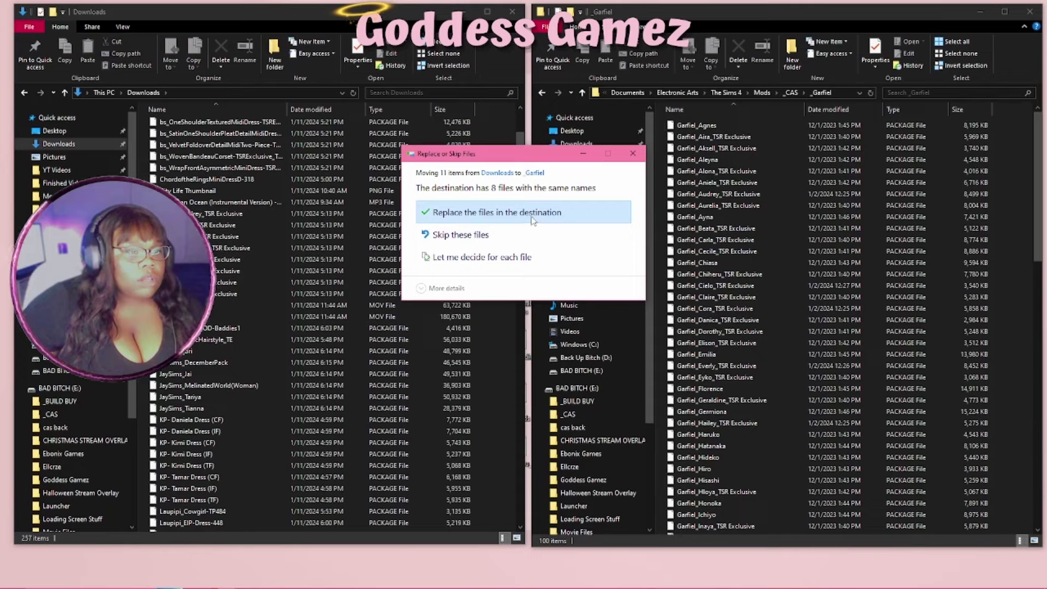
left_click(533, 218)
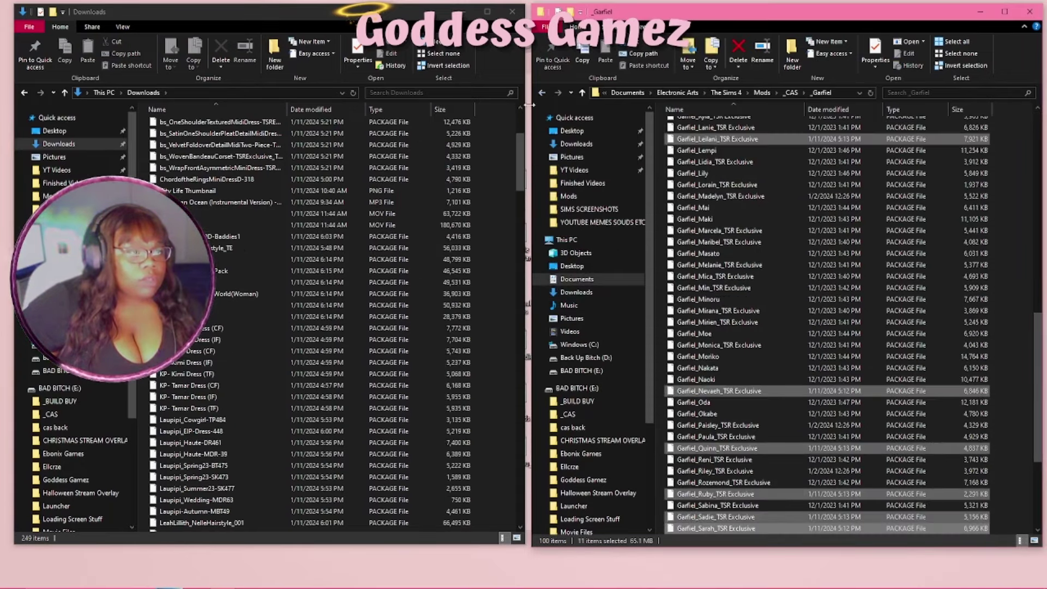
Move the JavaSims_EricHairstyle_TE package from Downloads into the _JAVASIMS folder inside _CAS.
left_click(541, 92)
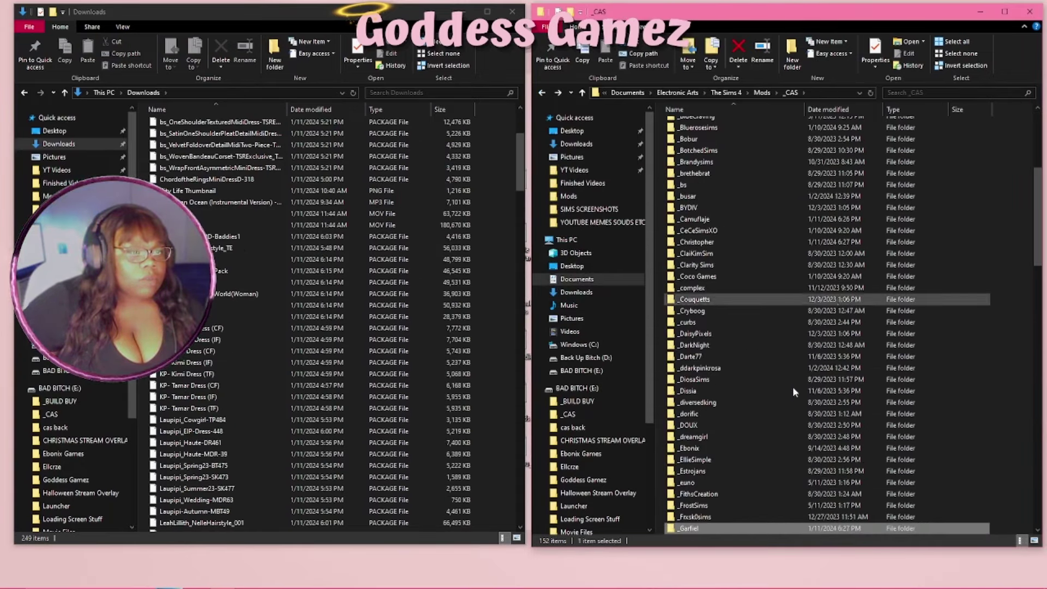
scroll(818, 355, "down", 3)
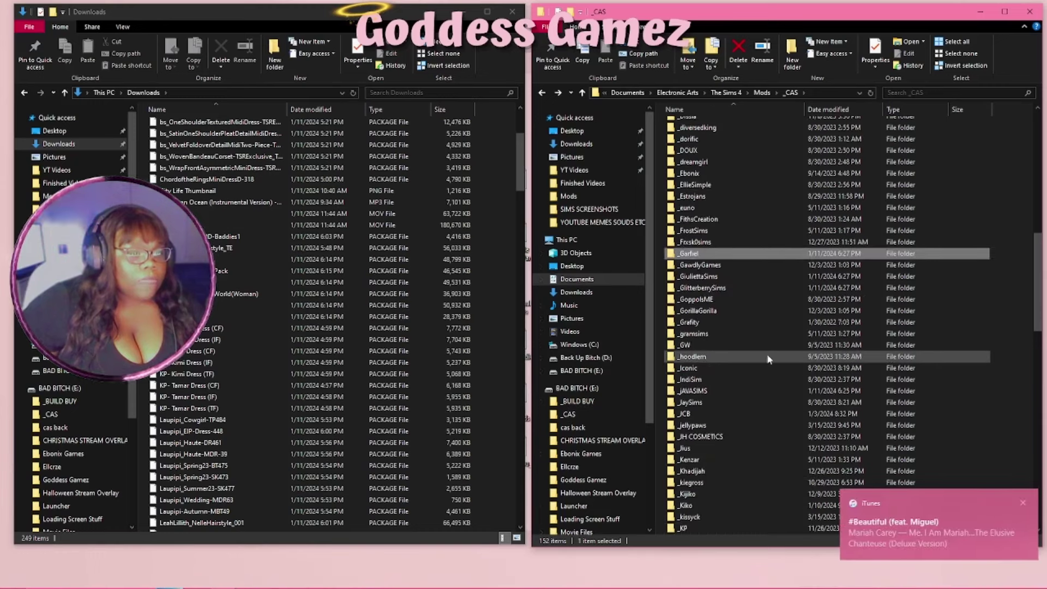
double_click(711, 393)
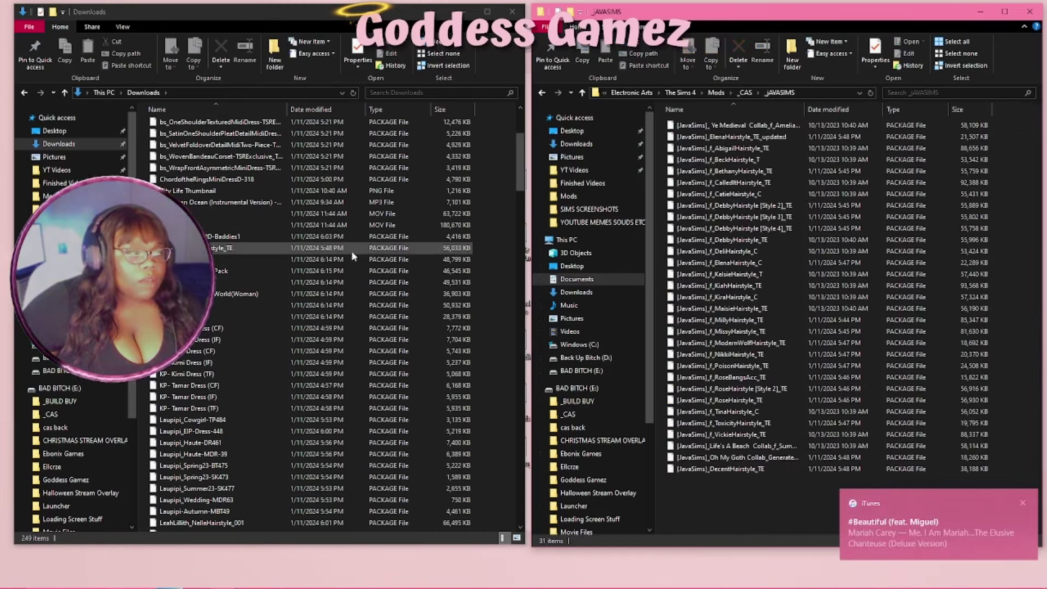
left_click(255, 249)
left_click_drag(260, 251, 917, 262)
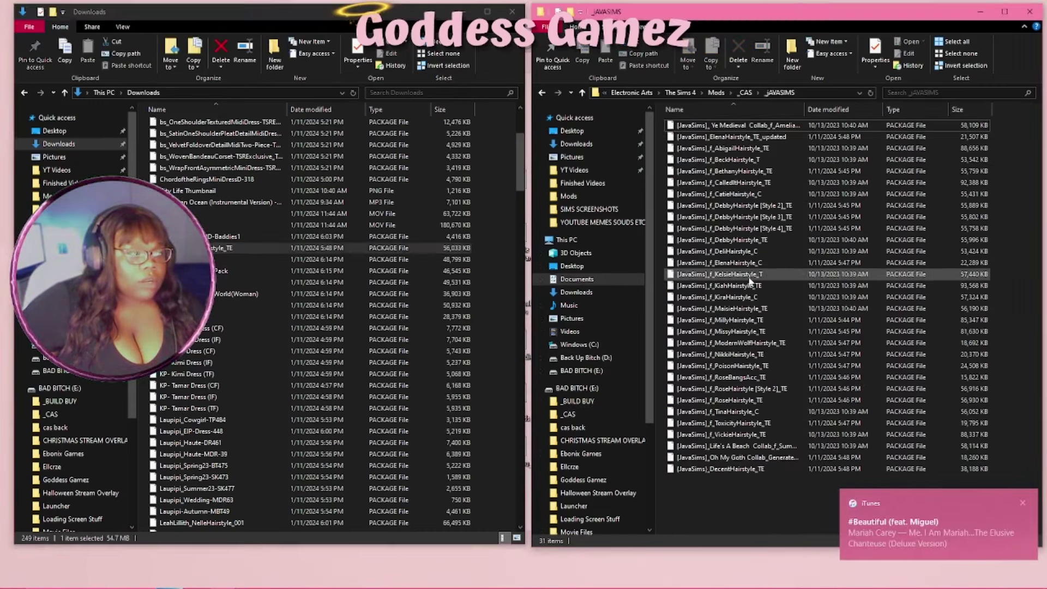
Delete the Life Thumbnail PNG, the Ocean (Instrumental Version) MP3 and the two MOV files from Downloads.
left_click(221, 238)
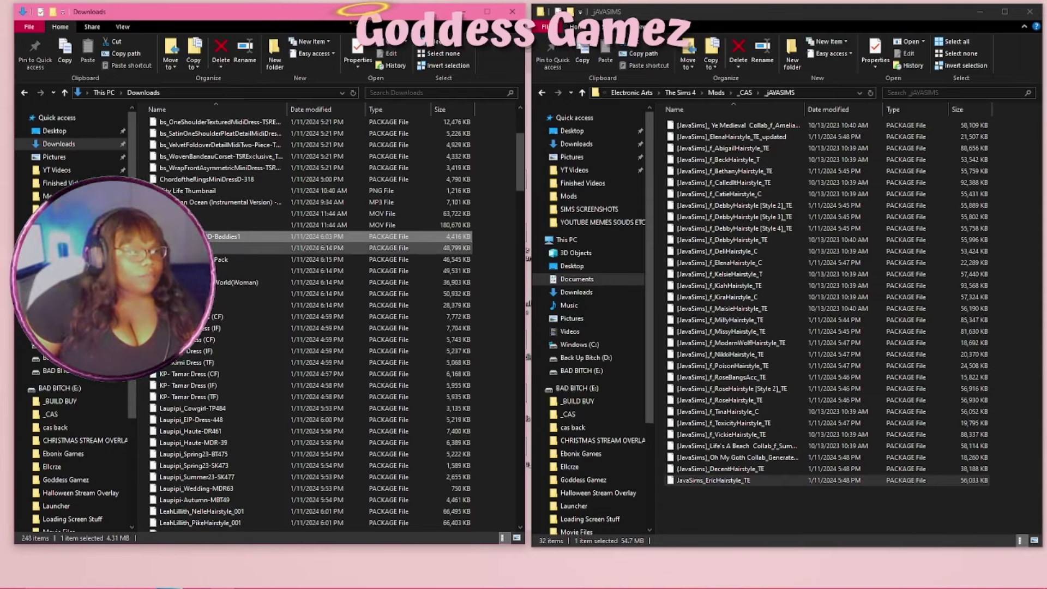
left_click_drag(494, 226, 456, 202)
right_click(403, 207)
left_click(436, 410)
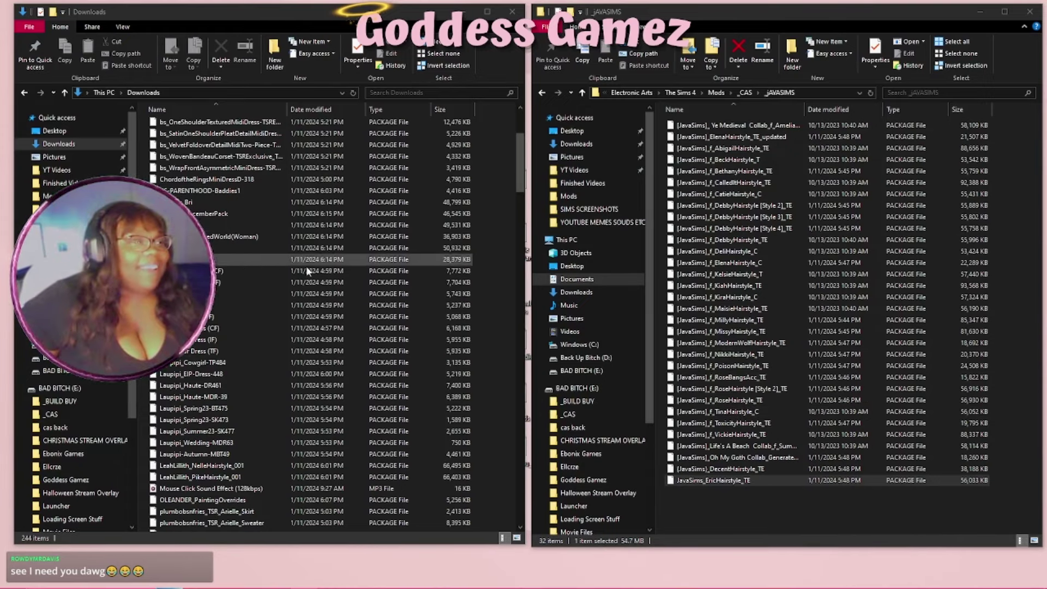
Move the six JaySims packages, from Bri and DecemberPack through Tianna, from Downloads into the _JaySims folder inside _CAS.
left_click(542, 92)
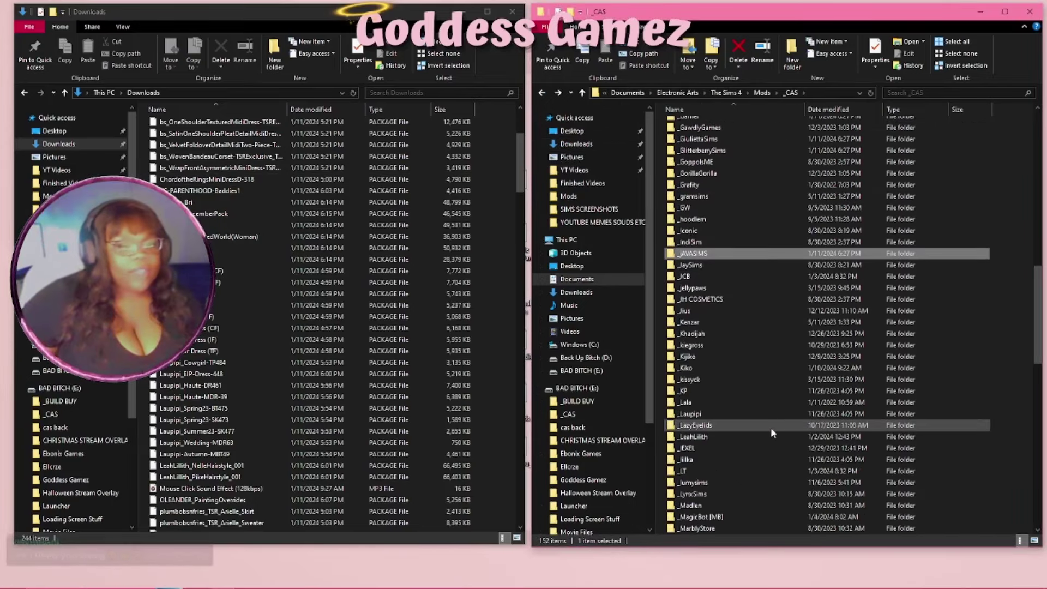
double_click(718, 265)
left_click_drag(486, 201, 449, 266)
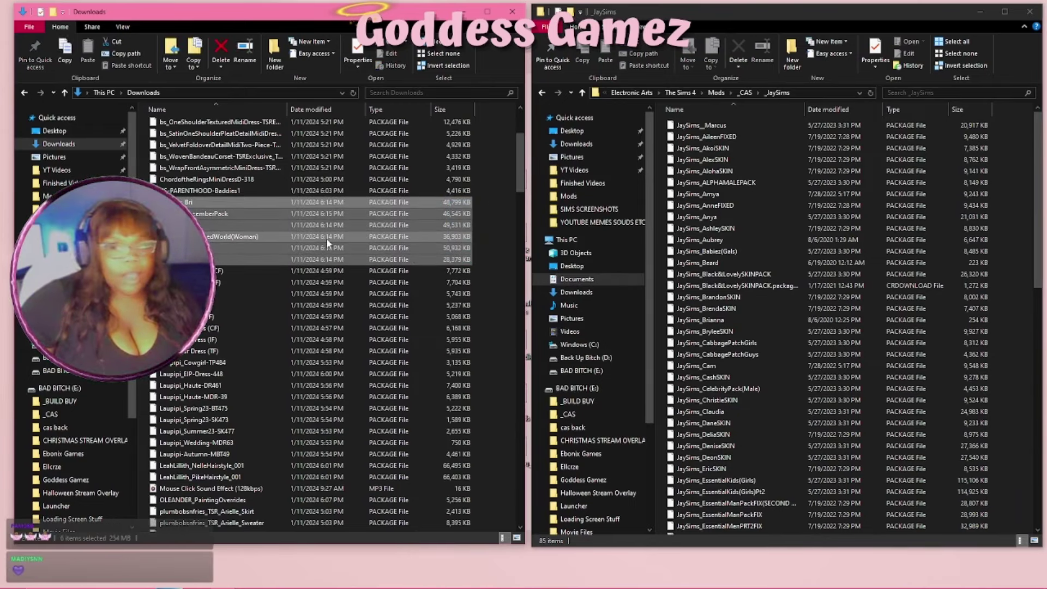
left_click_drag(305, 240, 879, 315)
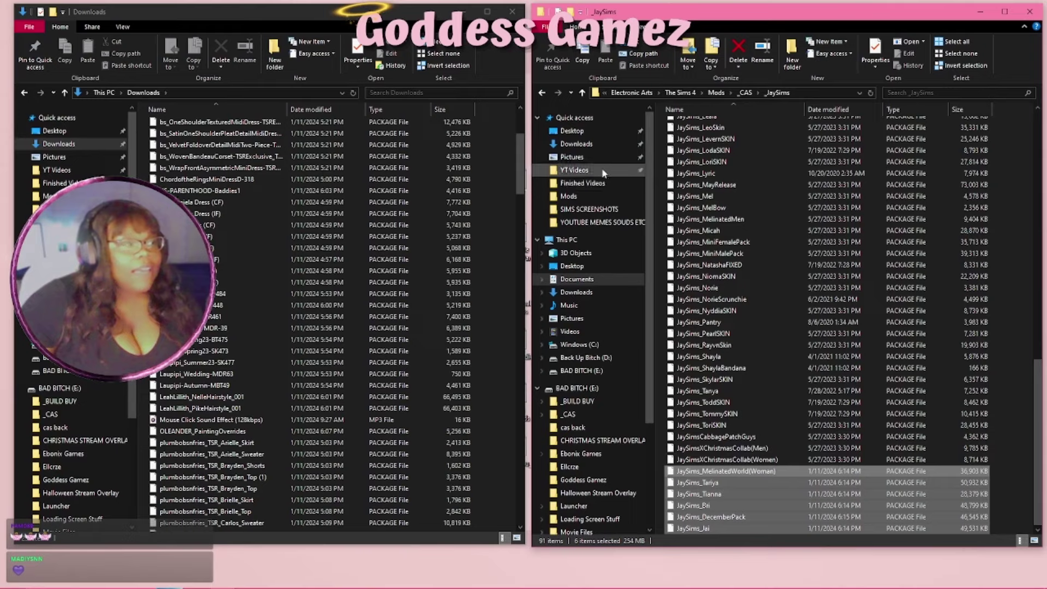
Move all the KP dress packages from Downloads into the _KP folder inside _CAS.
left_click(543, 92)
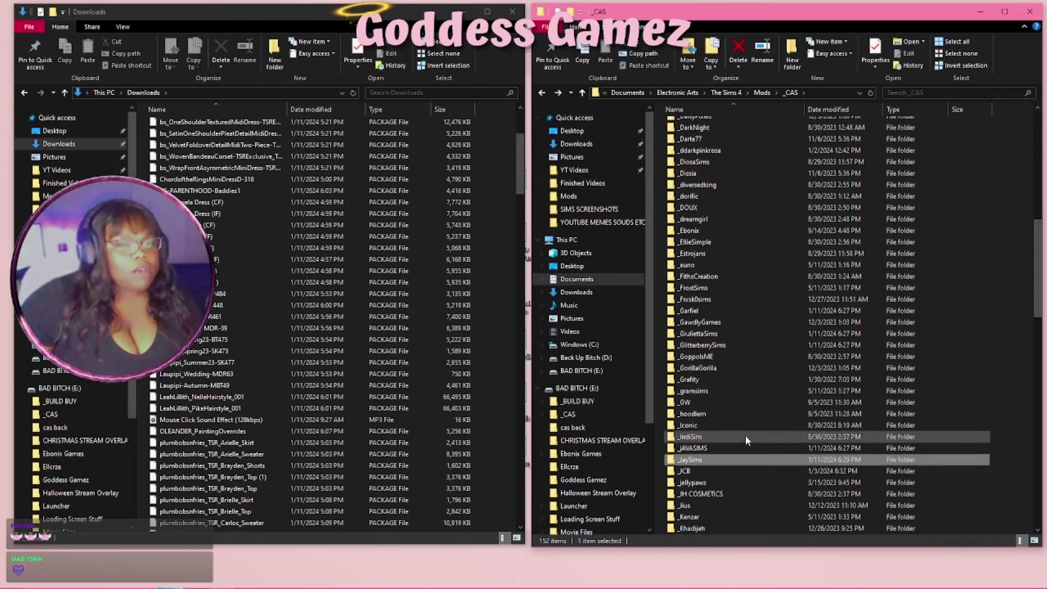
double_click(685, 311)
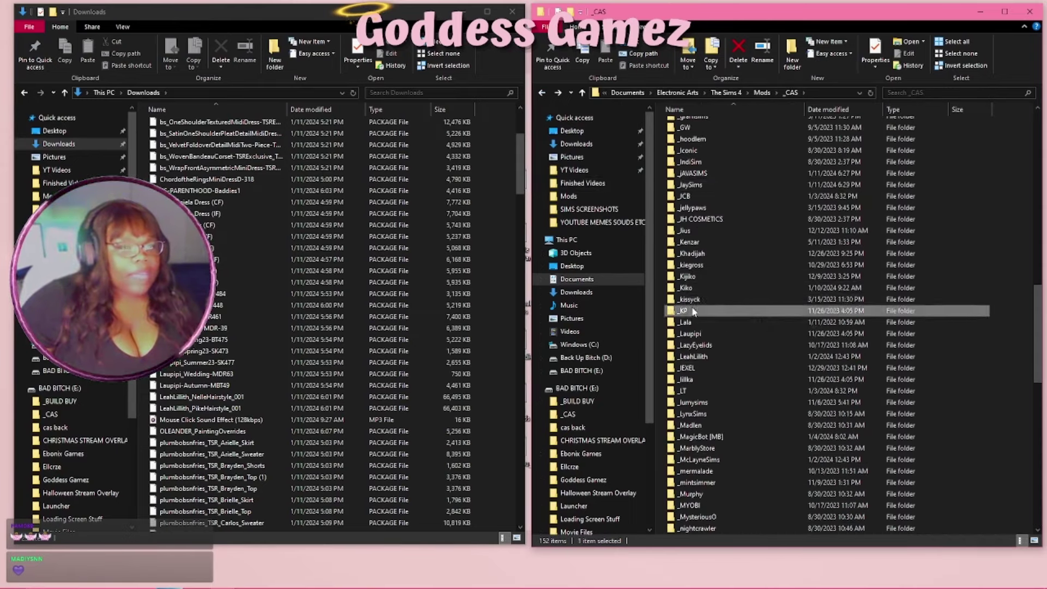
left_click_drag(489, 196, 447, 278)
left_click(505, 240)
left_click_drag(489, 202, 753, 245)
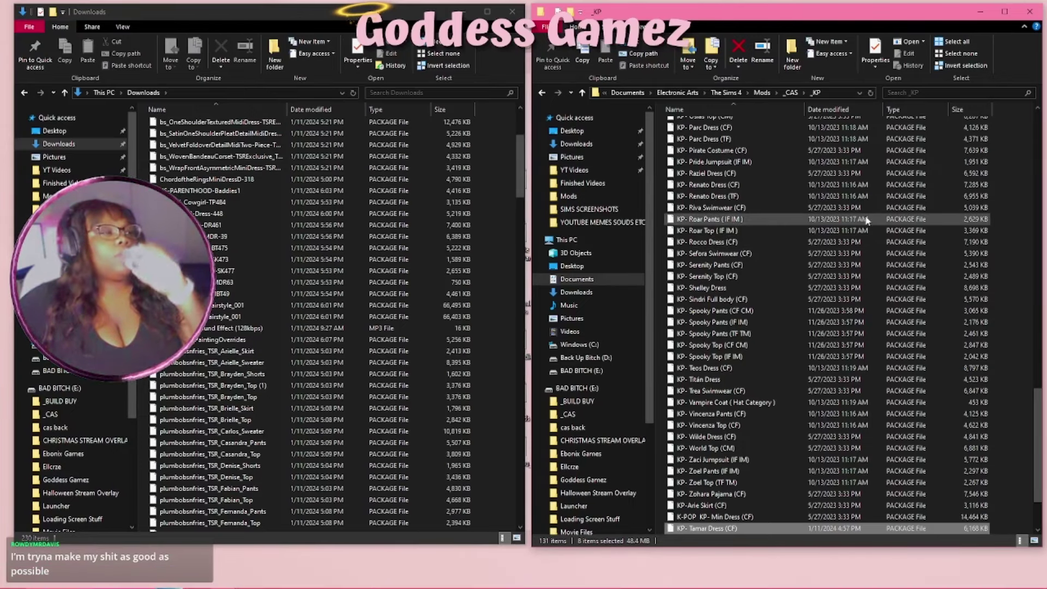
Delete the duplicate package plumbobsnfries_TSR_Brayden_Top (1) from Downloads.
scroll(267, 240, "down", 4)
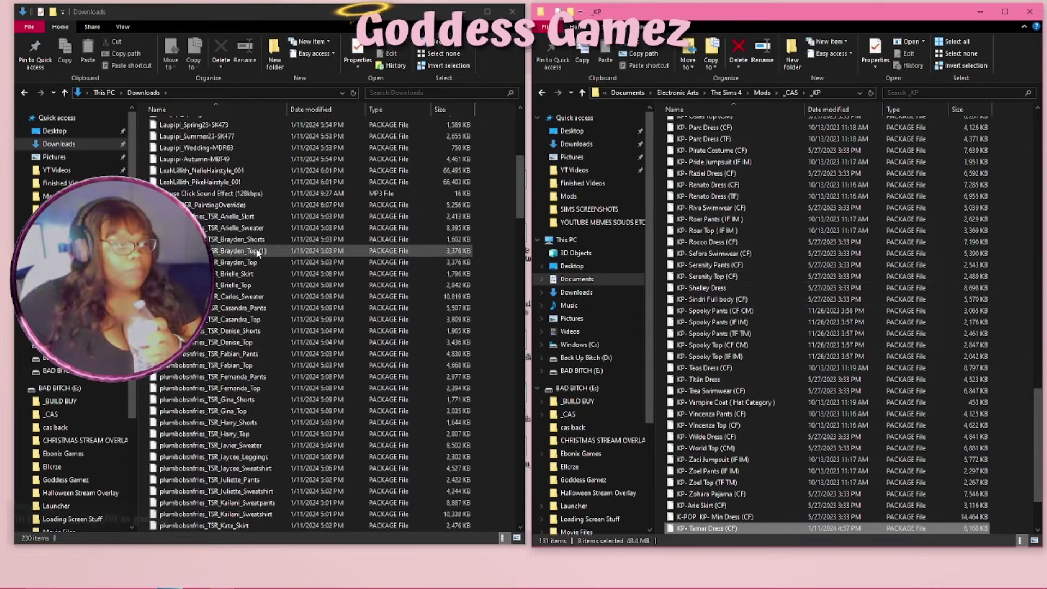
right_click(257, 252)
left_click(305, 441)
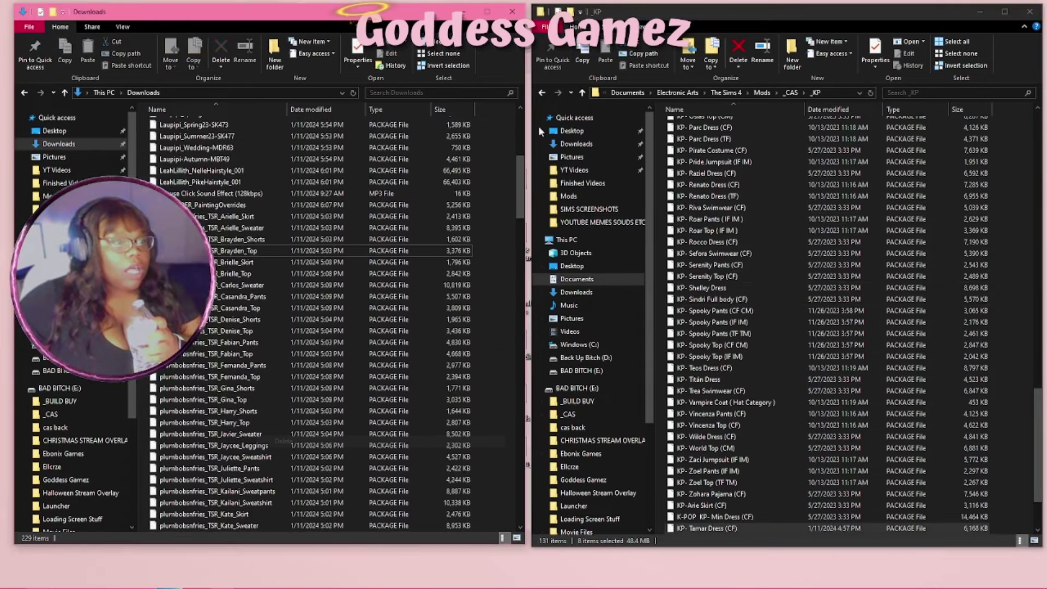
Return to the _CAS folder and delete the duplicate package plumbobsnfries_TSR_Nichole_Top (1) from Downloads.
left_click(542, 93)
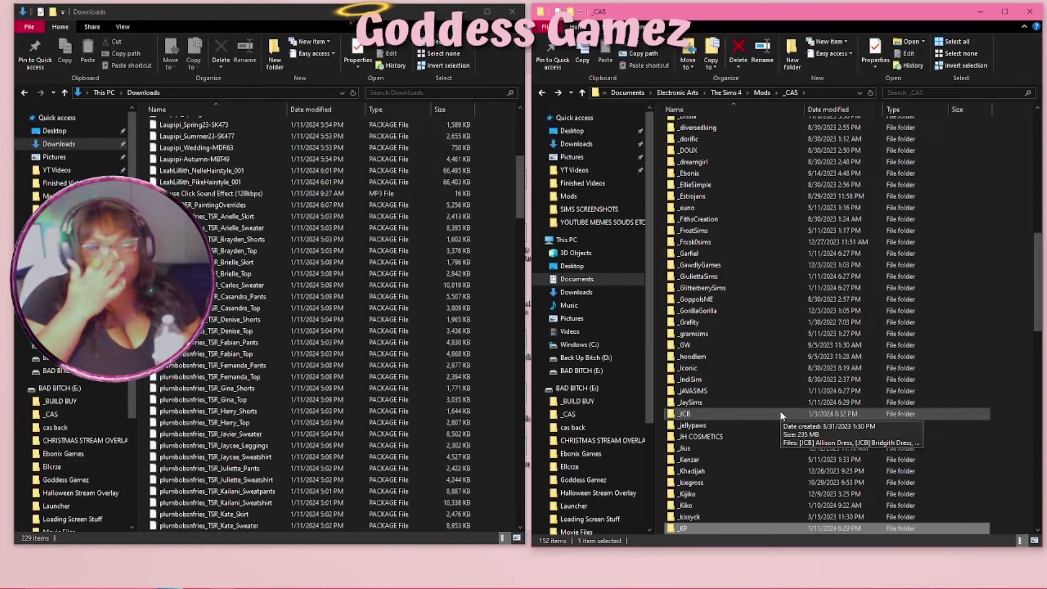
scroll(741, 447, "down", 10)
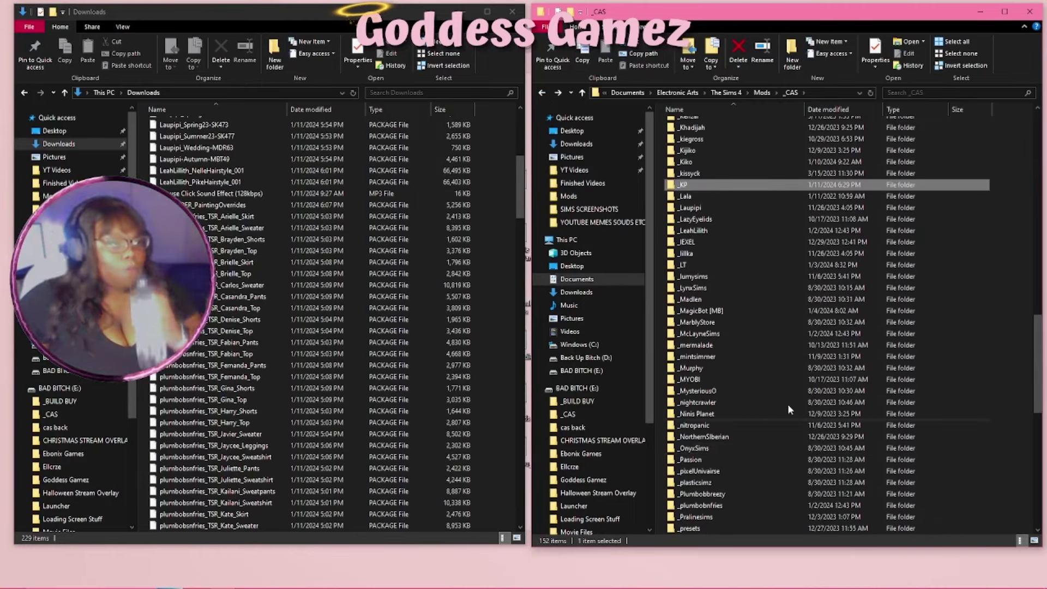
left_click(480, 216)
left_click_drag(454, 218, 349, 266)
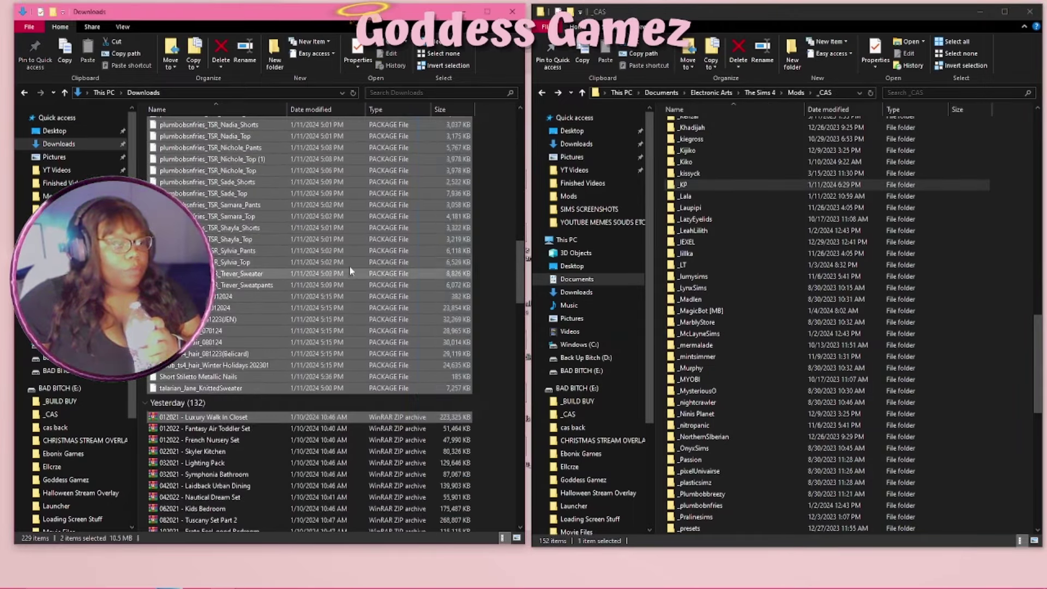
right_click(272, 159)
left_click(300, 349)
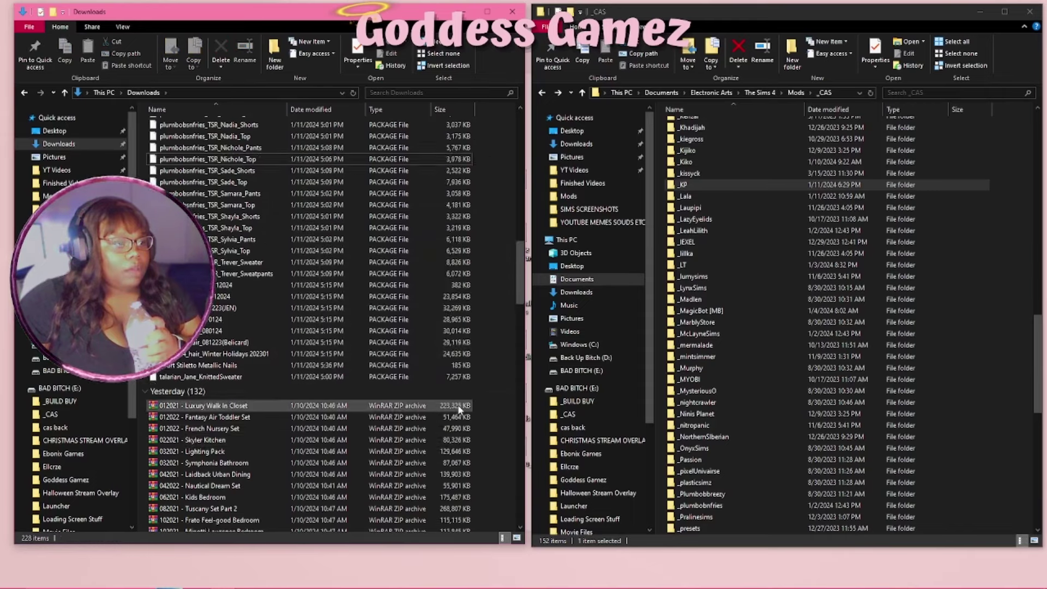
Move all the plumbobsnfries TSR packages from Downloads into the _plumbobnfries folder inside _CAS, replacing files with the same names.
scroll(494, 451, "up", 5)
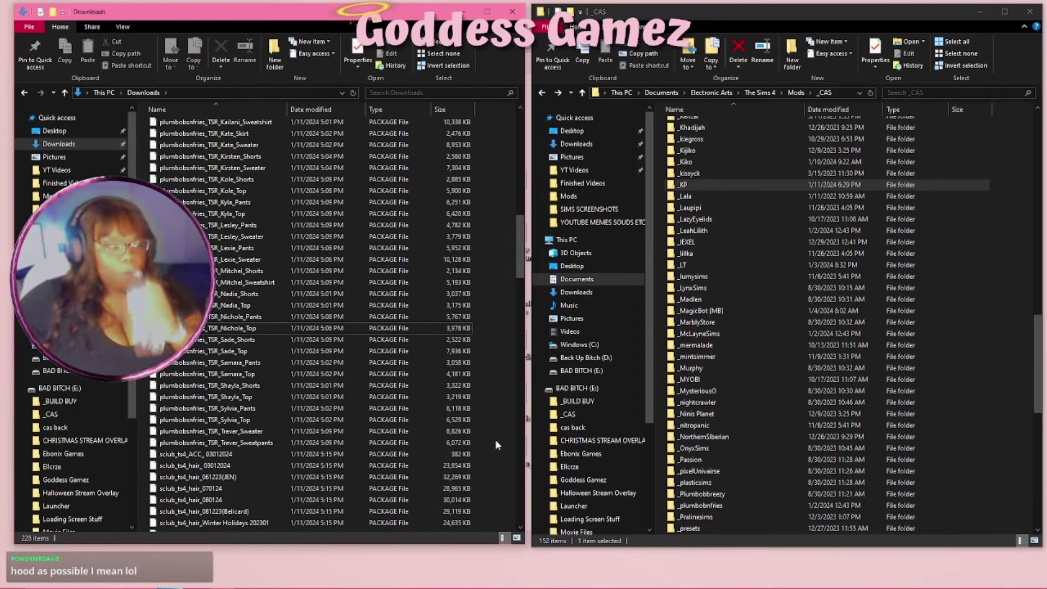
left_click_drag(493, 440, 355, 269)
scroll(735, 426, "down", 2)
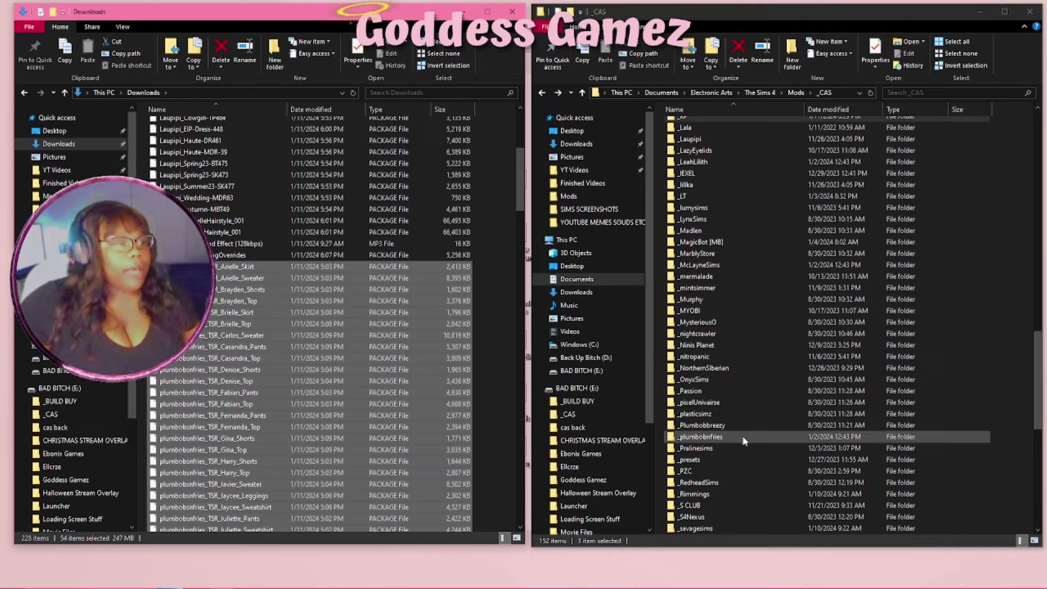
double_click(744, 438)
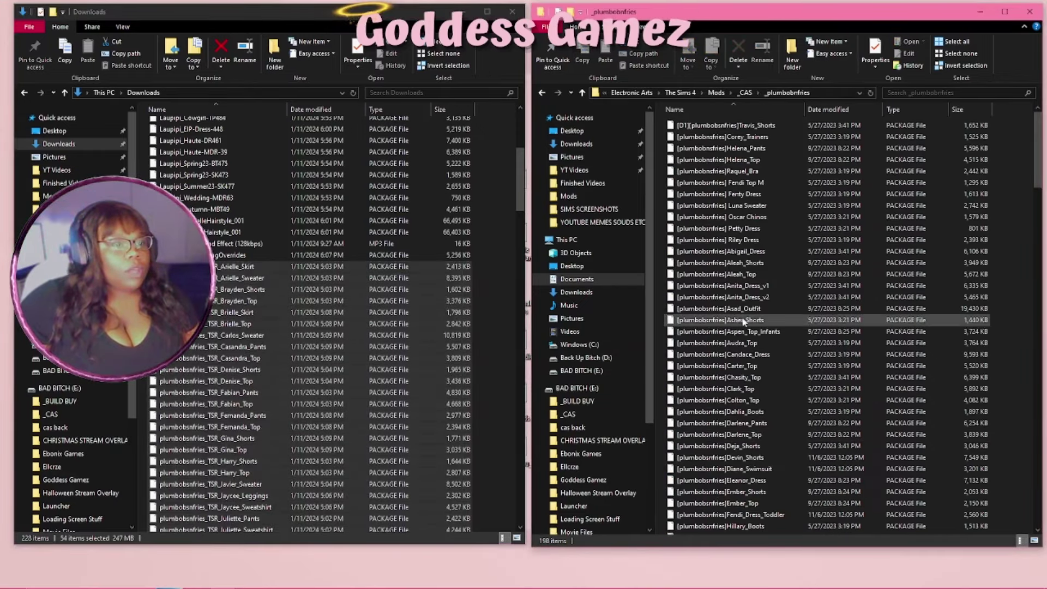
key("ctrl+v")
left_click(579, 208)
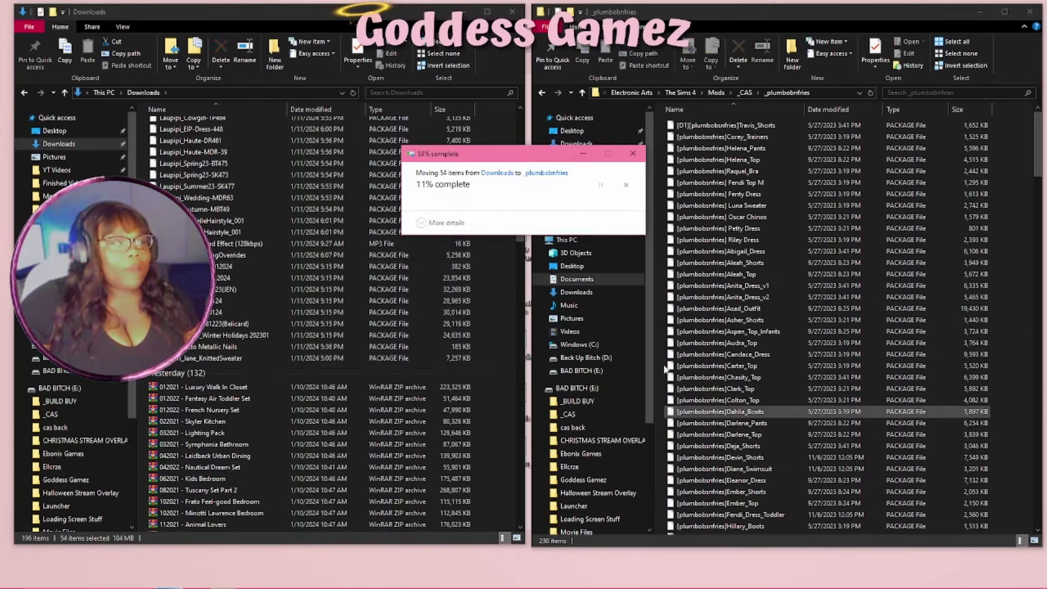
Return to the _CAS folder and look through the remaining packages and archives in Downloads.
left_click(540, 93)
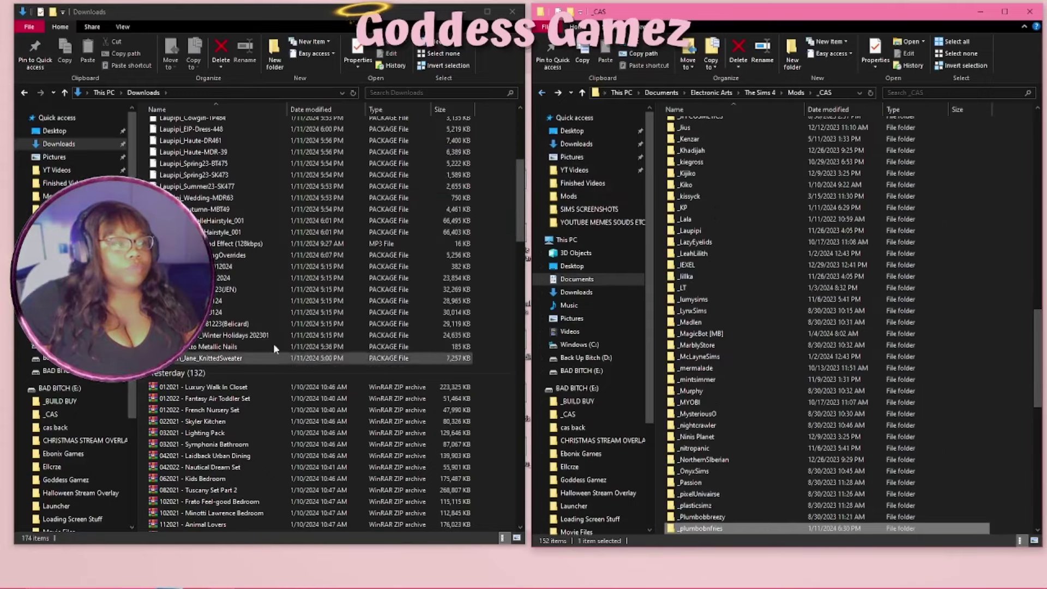
scroll(437, 463, "down", 11)
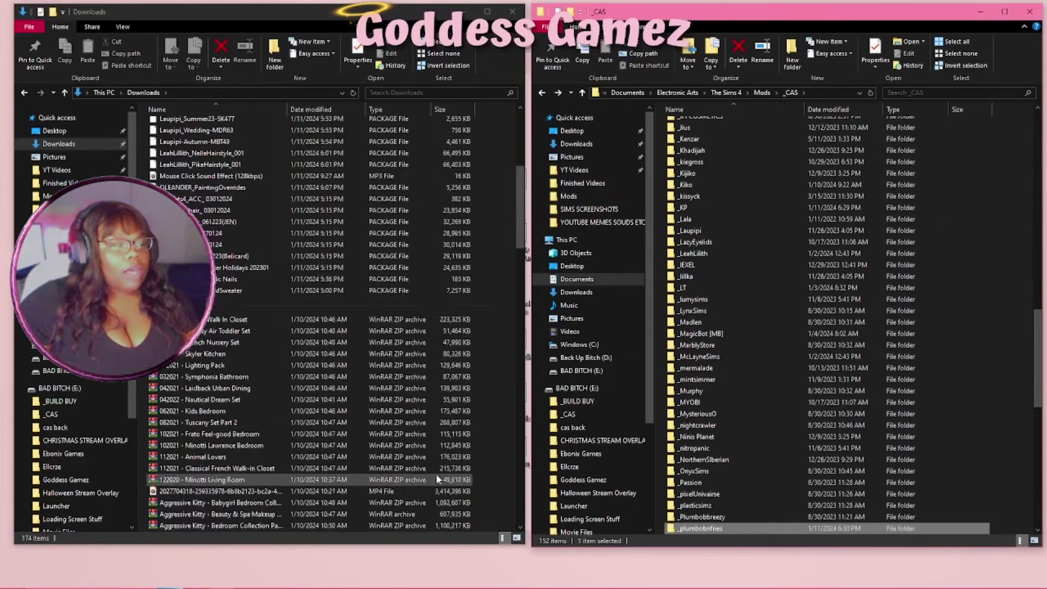
scroll(436, 478, "down", 20)
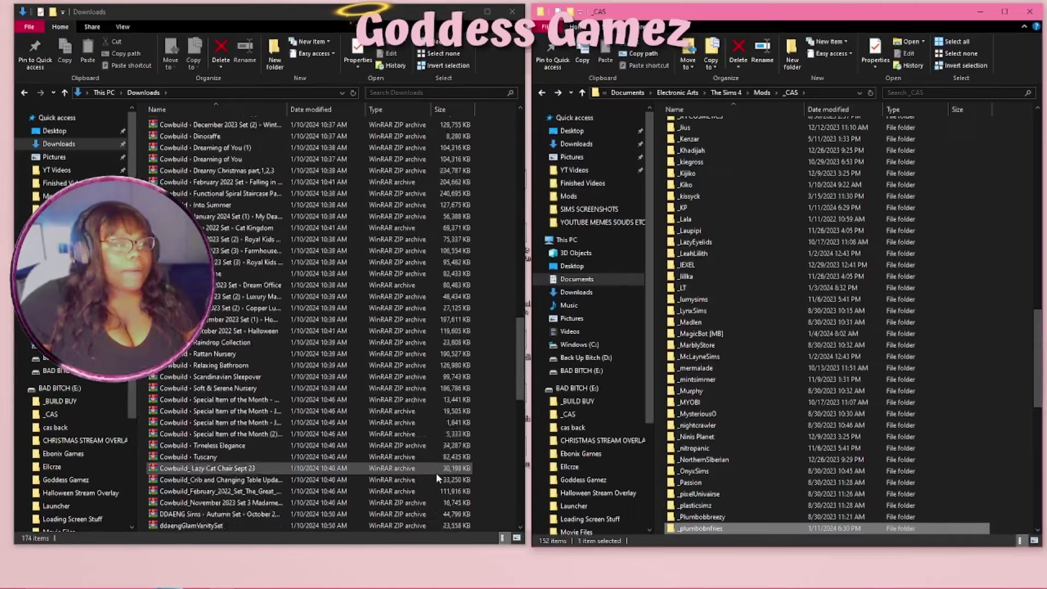
scroll(437, 478, "up", 20)
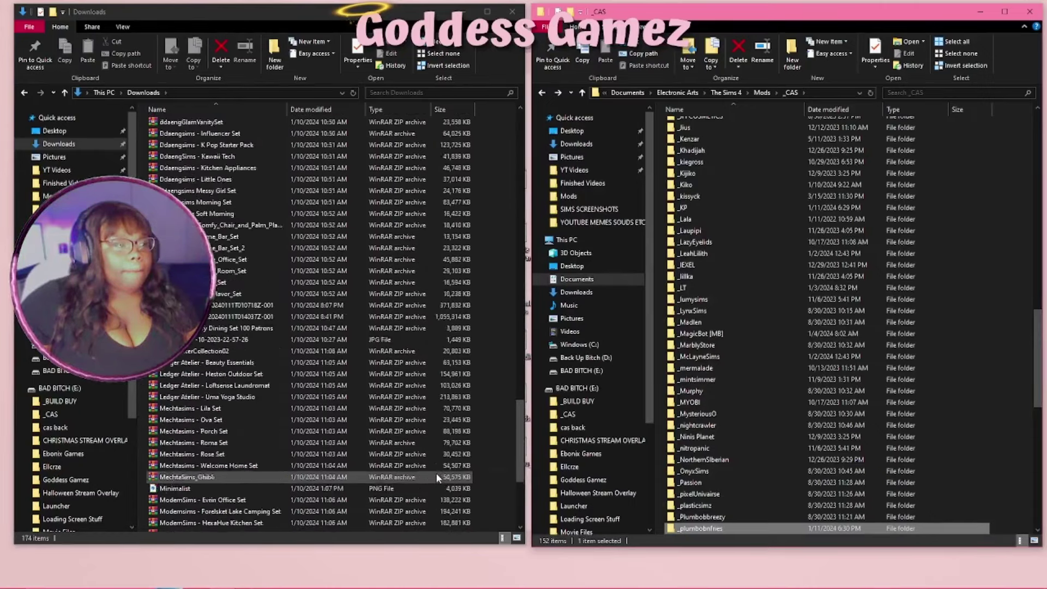
scroll(437, 479, "down", 20)
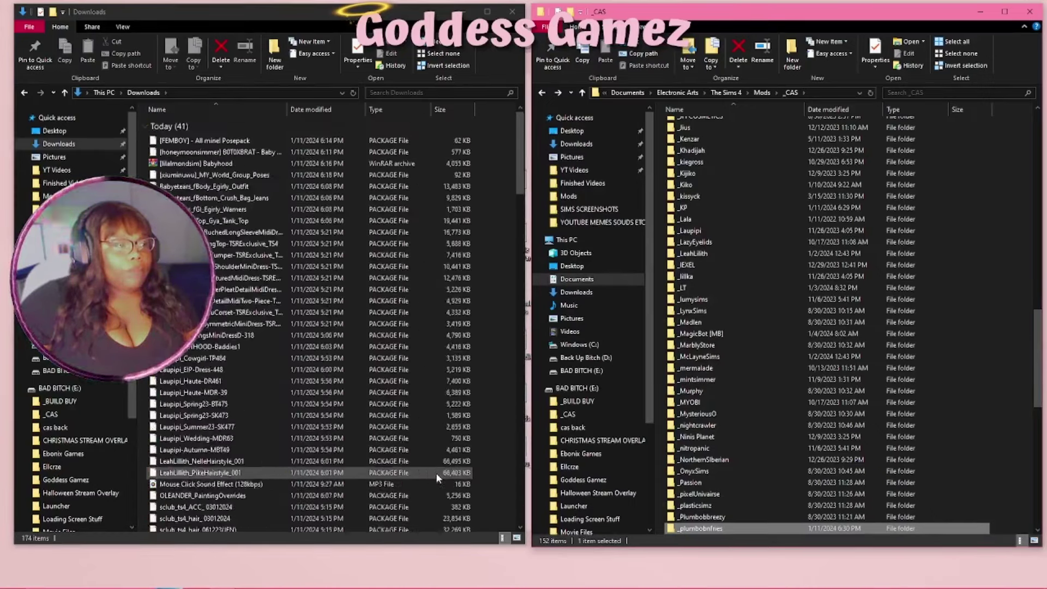
scroll(437, 478, "up", 8)
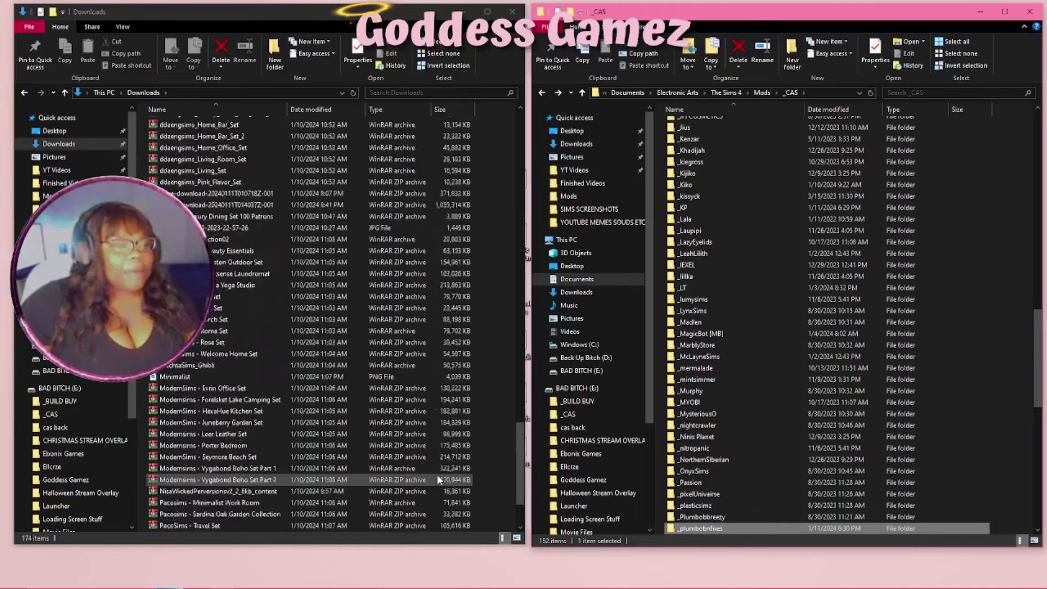
scroll(437, 479, "up", 10)
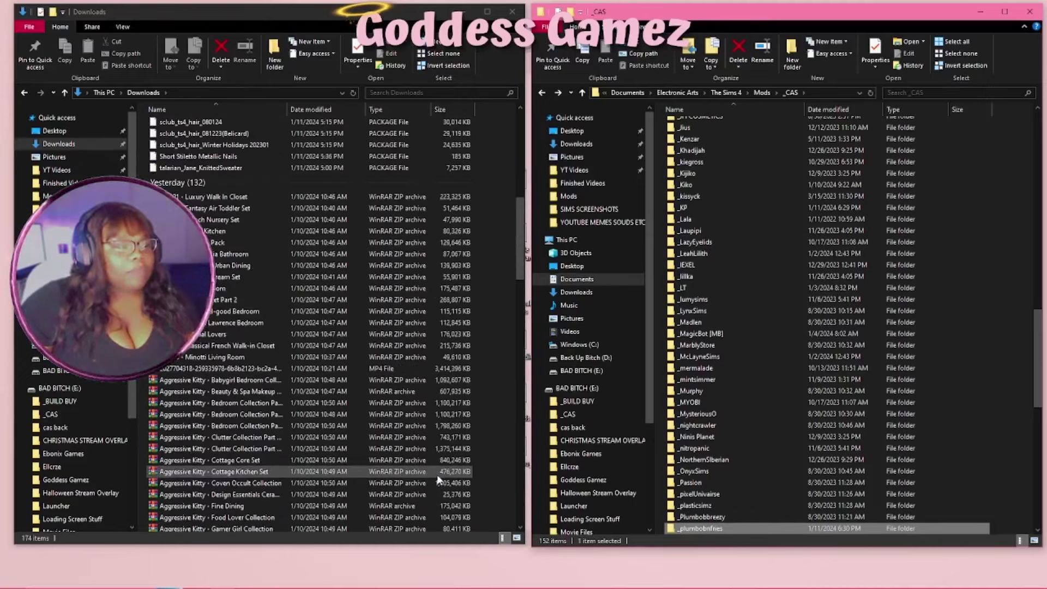
Move the seven sclub_ts4 packages from Downloads into the _S CLUB folder inside _CAS.
scroll(574, 391, "down", 2)
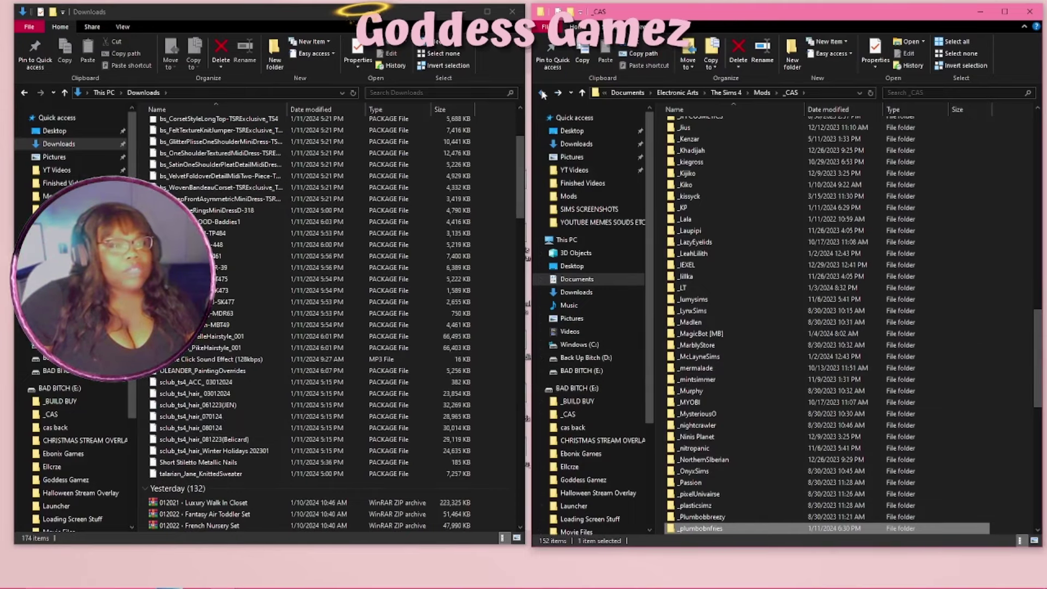
scroll(728, 419, "down", 3)
double_click(709, 422)
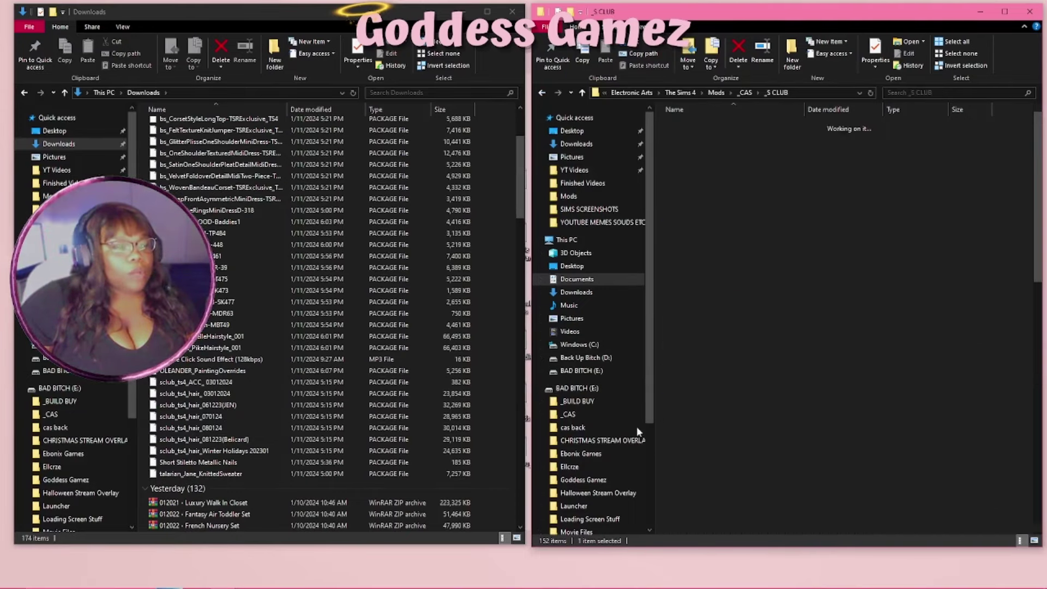
left_click_drag(474, 455, 725, 407)
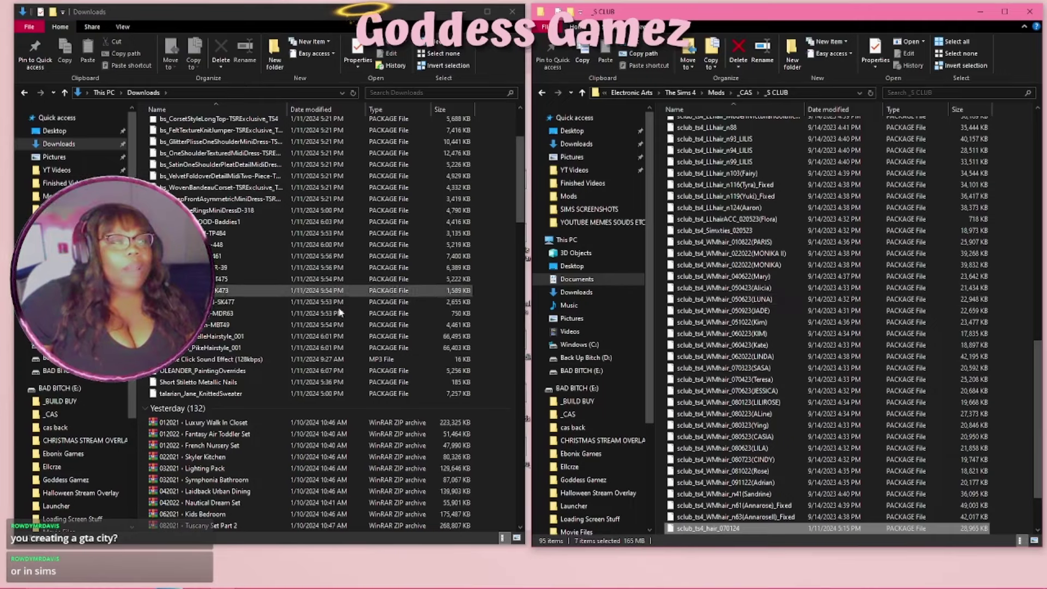
Move the nine Laupipi packages from Downloads into the _Laupipi folder inside _CAS, replacing files with the same names.
left_click(541, 93)
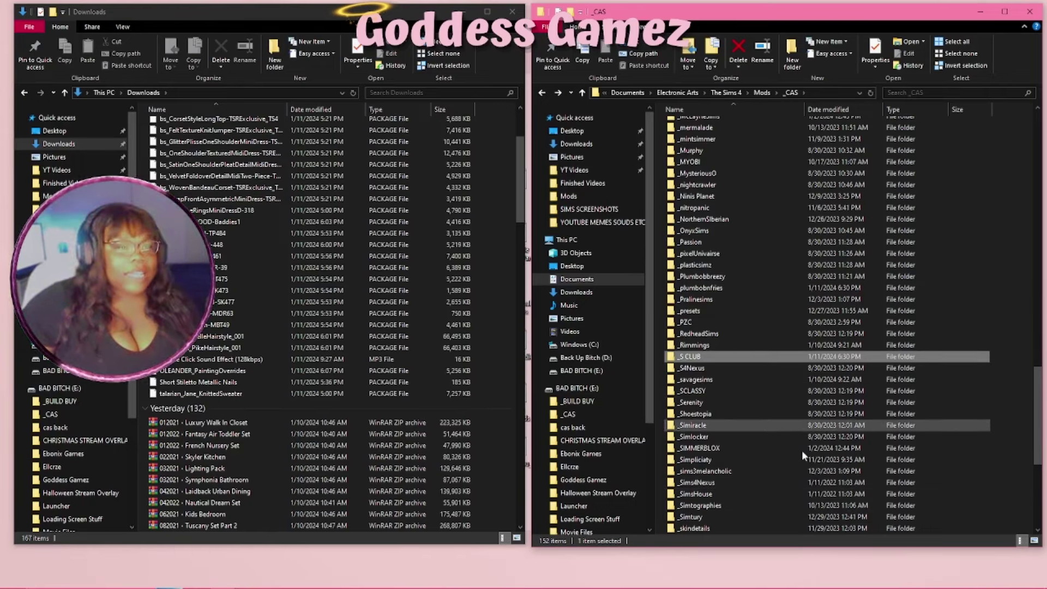
scroll(796, 456, "up", 4)
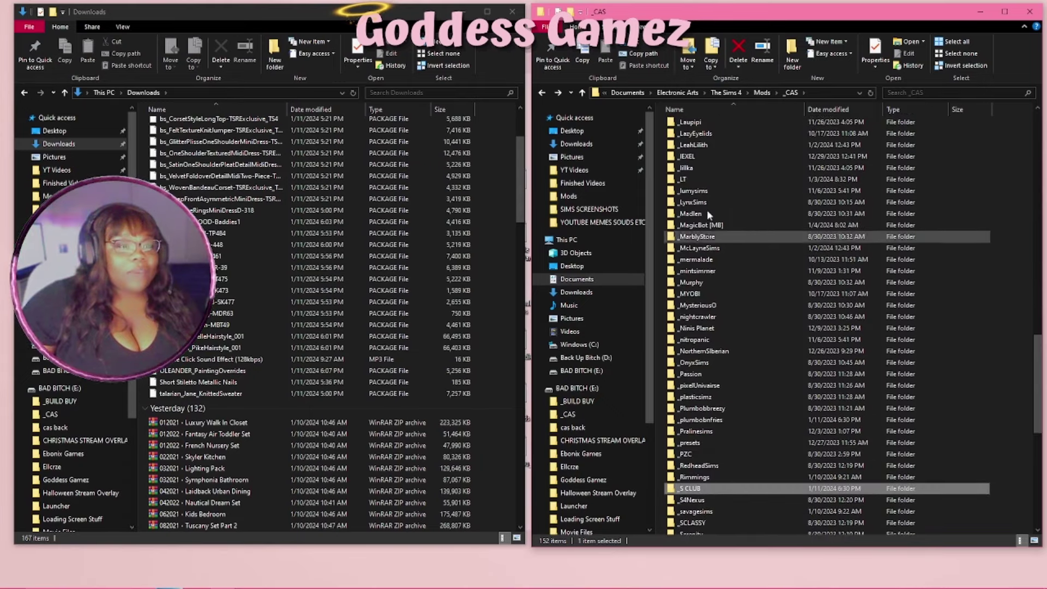
double_click(701, 121)
left_click(480, 237)
left_click_drag(478, 232, 436, 327)
left_click(820, 288)
key("ctrl+v")
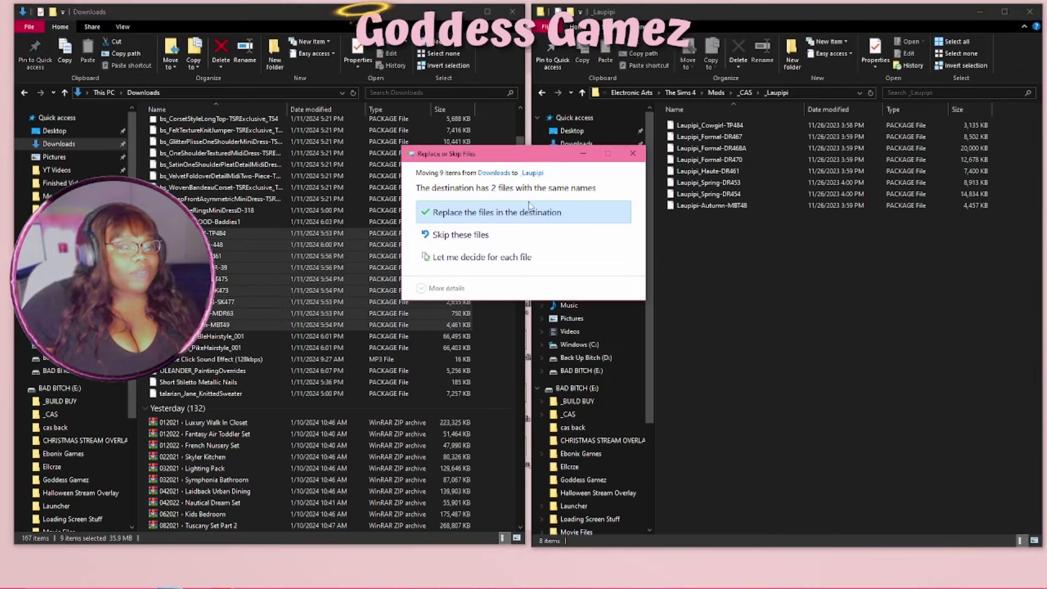
left_click(529, 212)
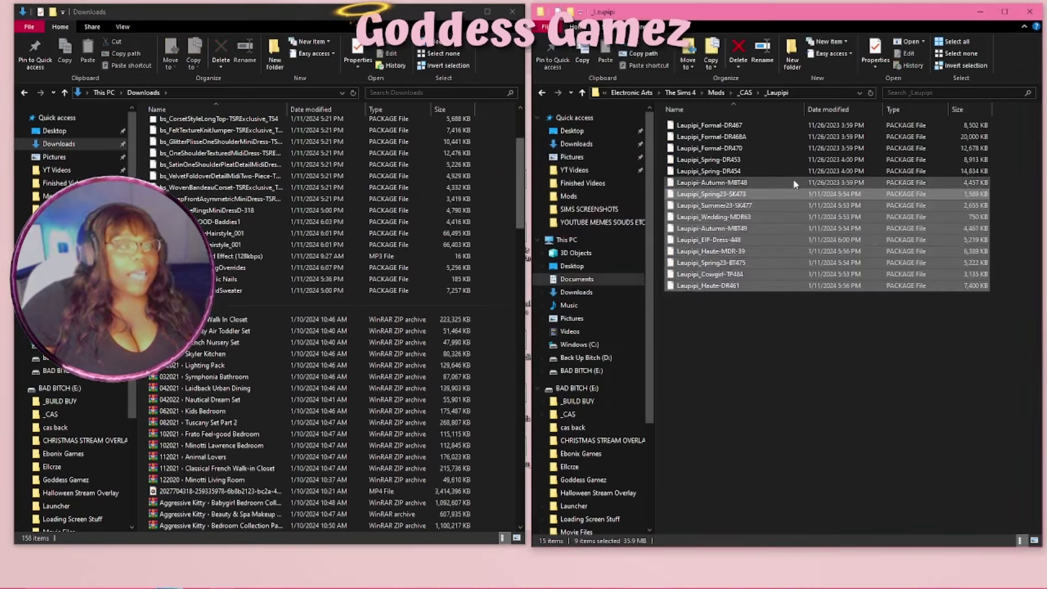
Return to the _CAS folder and move the four Babytears packages from Downloads into the _BabyTears folder.
left_click(544, 92)
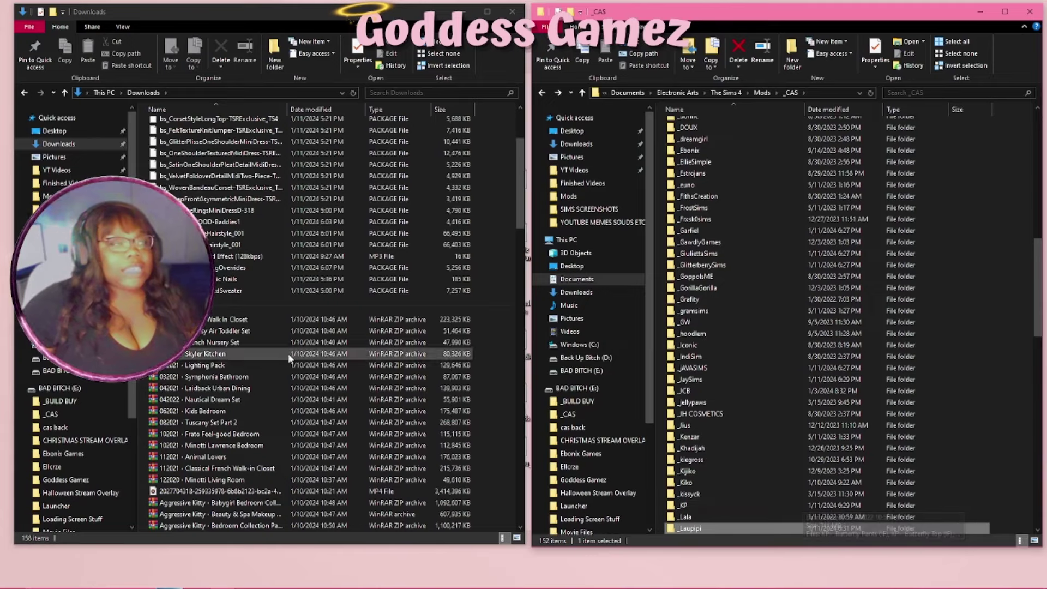
scroll(288, 354, "up", 4)
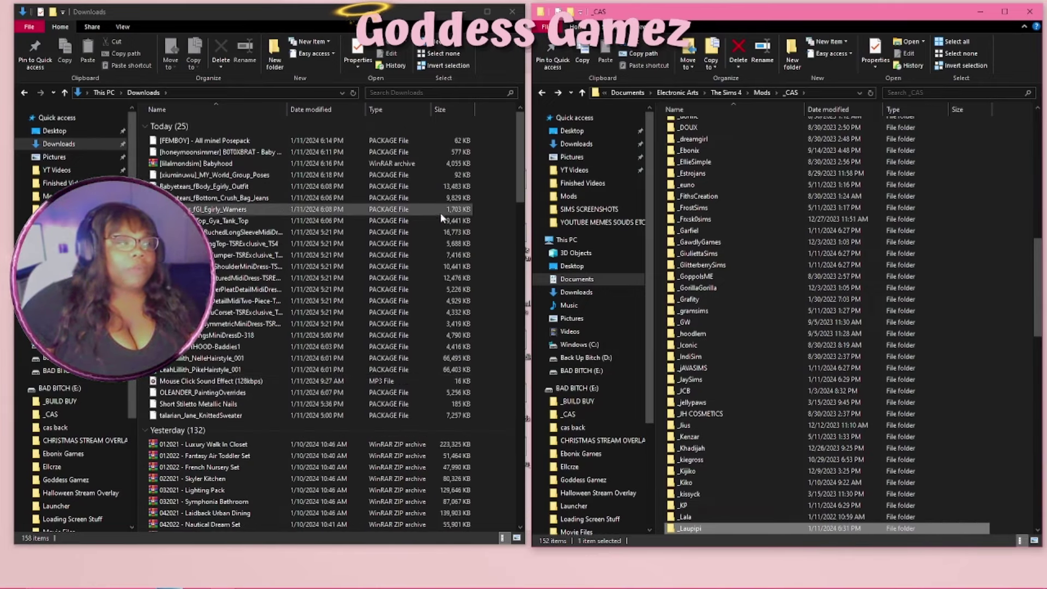
left_click(542, 94)
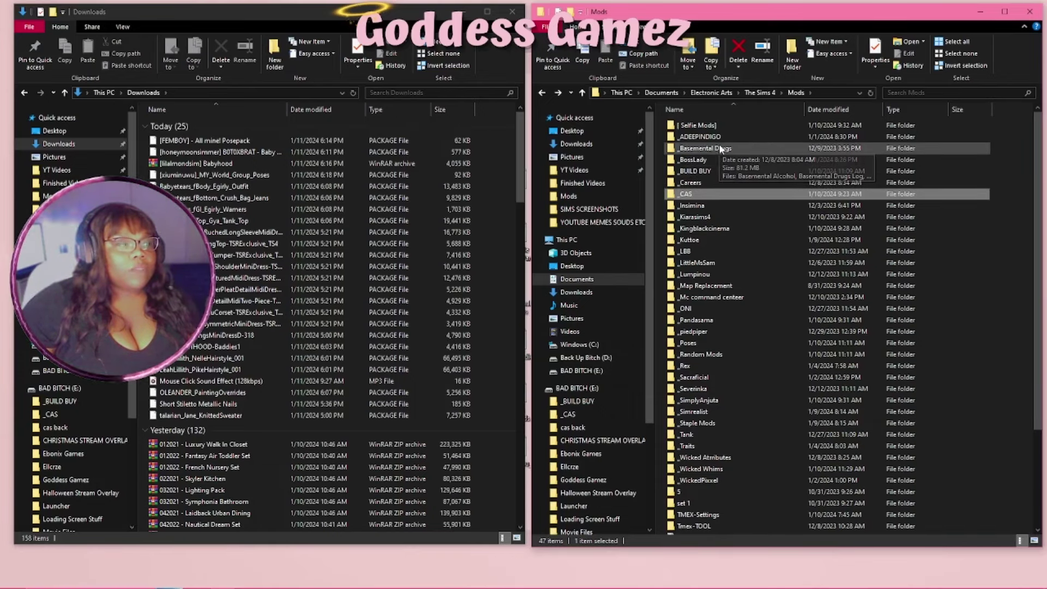
double_click(701, 193)
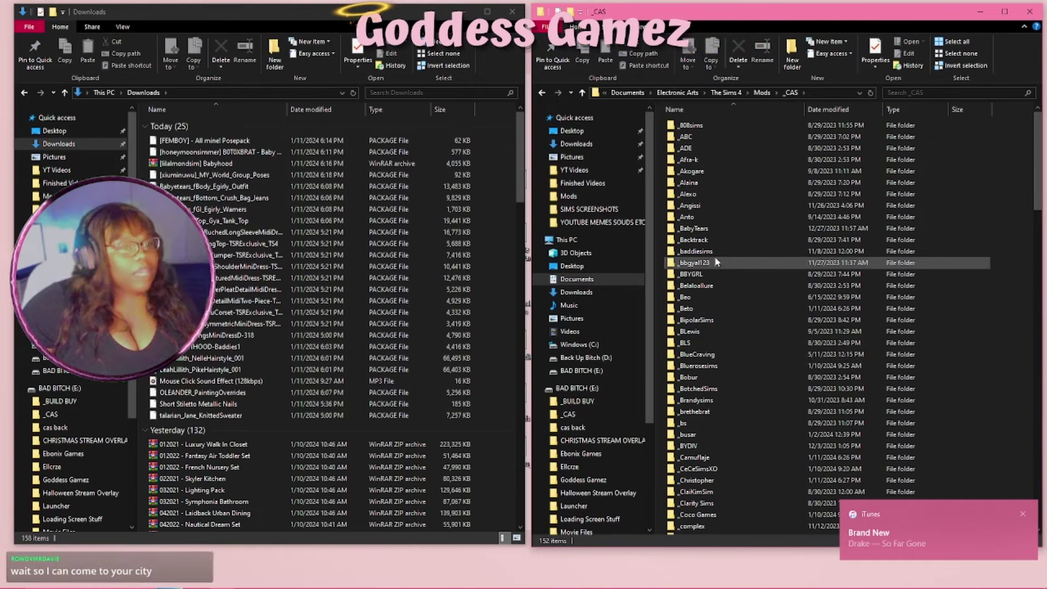
double_click(712, 229)
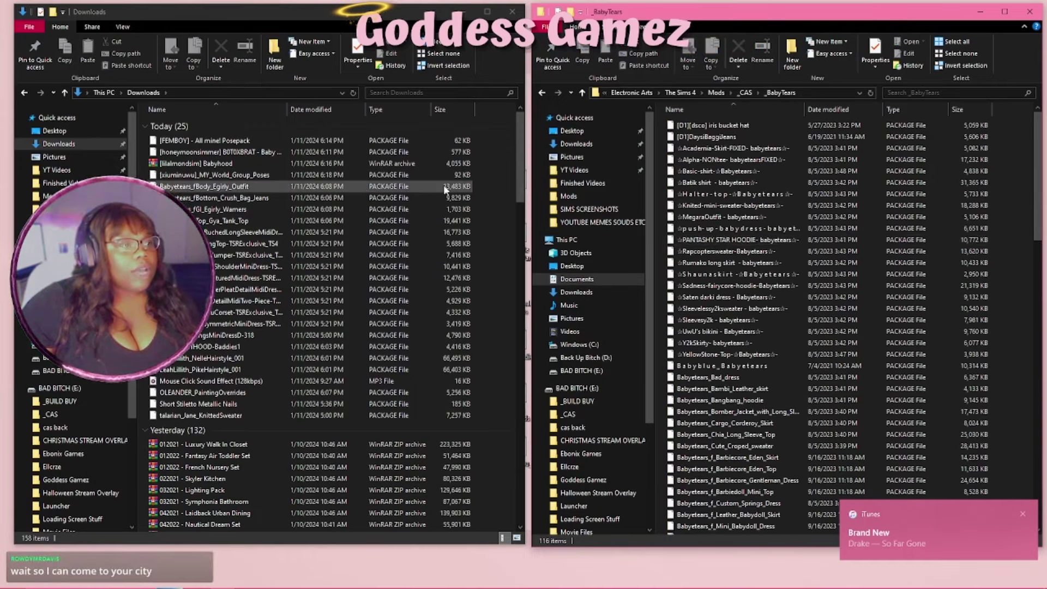
left_click_drag(477, 182, 403, 223)
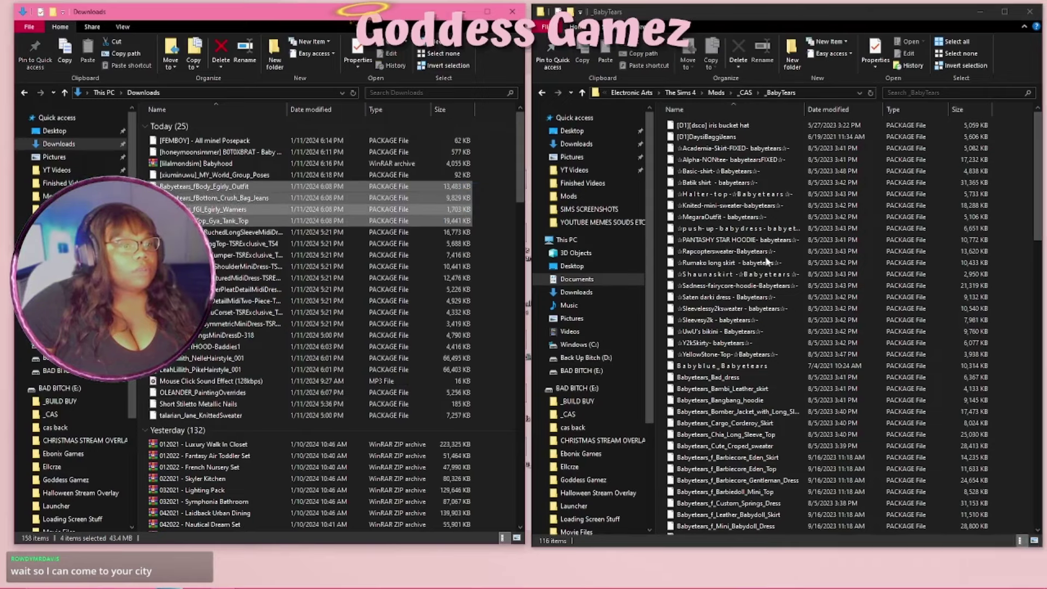
left_click_drag(769, 263, 770, 260)
key("Return")
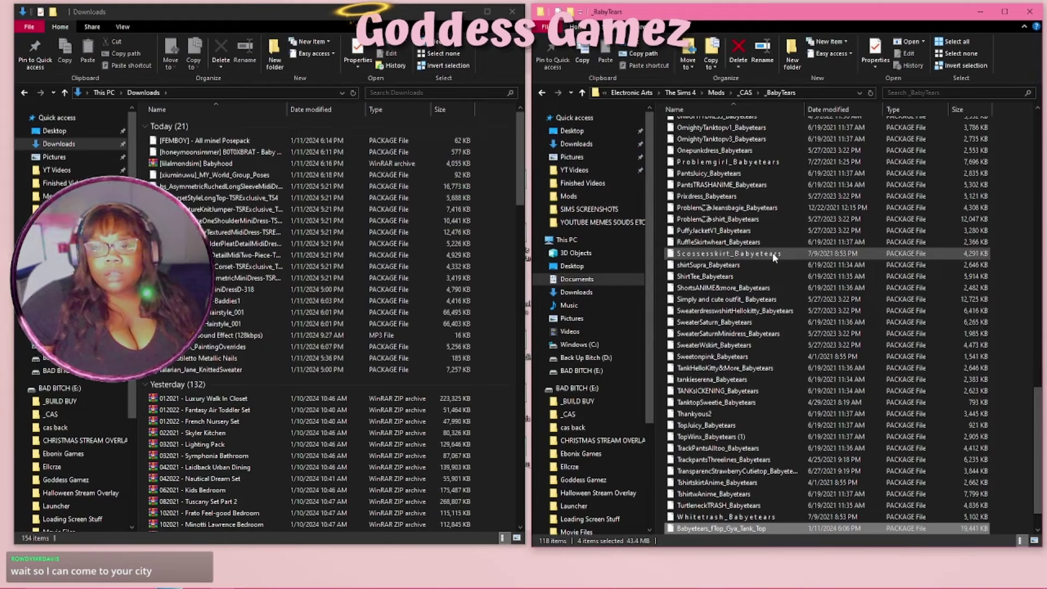
Delete the two LeahLilith hairstyle packages from Downloads.
left_click(332, 175)
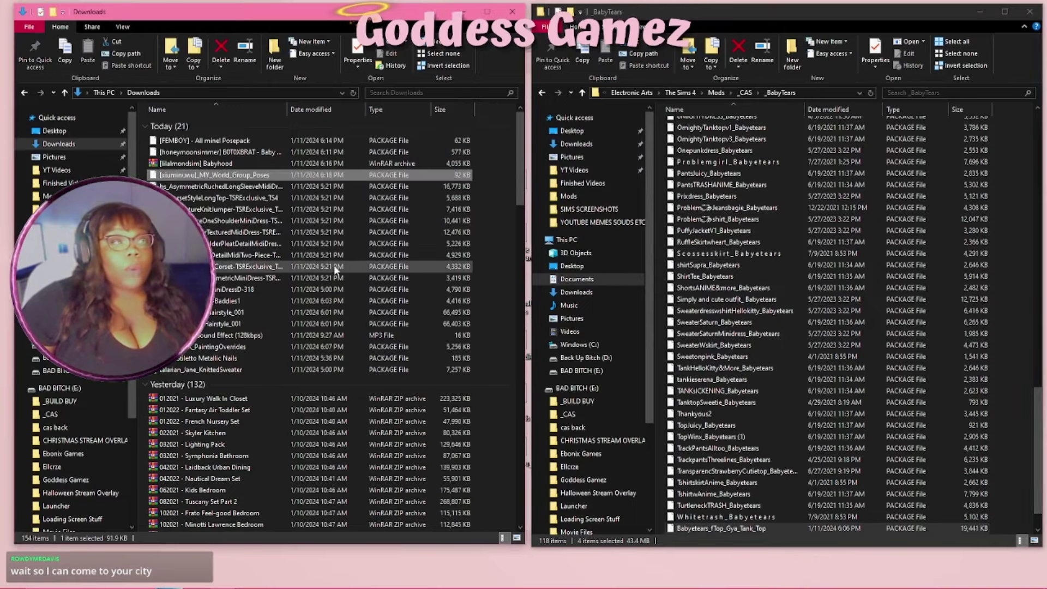
left_click(349, 186)
left_click(266, 302)
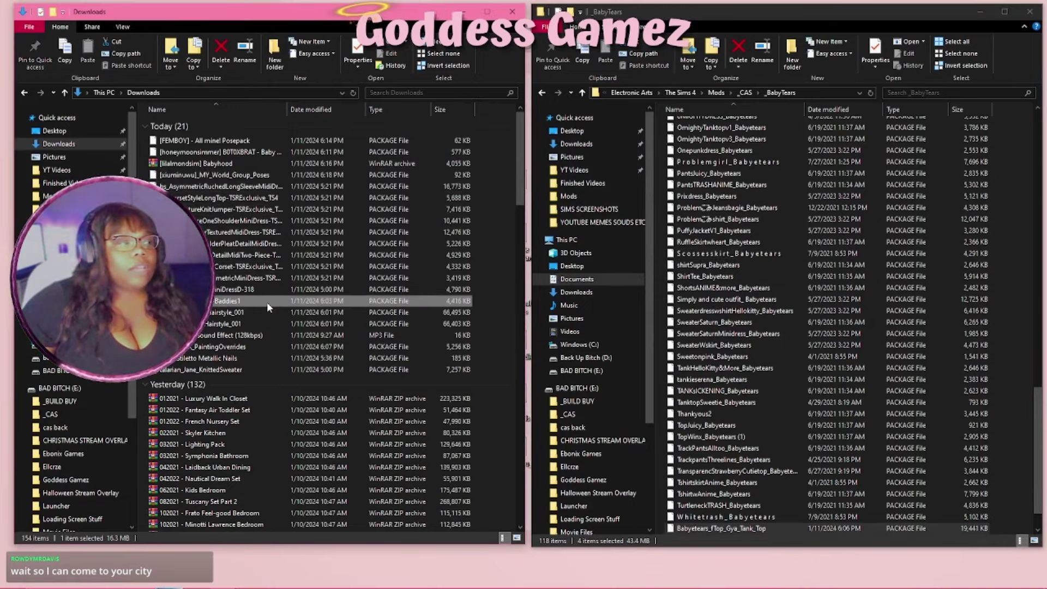
left_click_drag(480, 313, 452, 327)
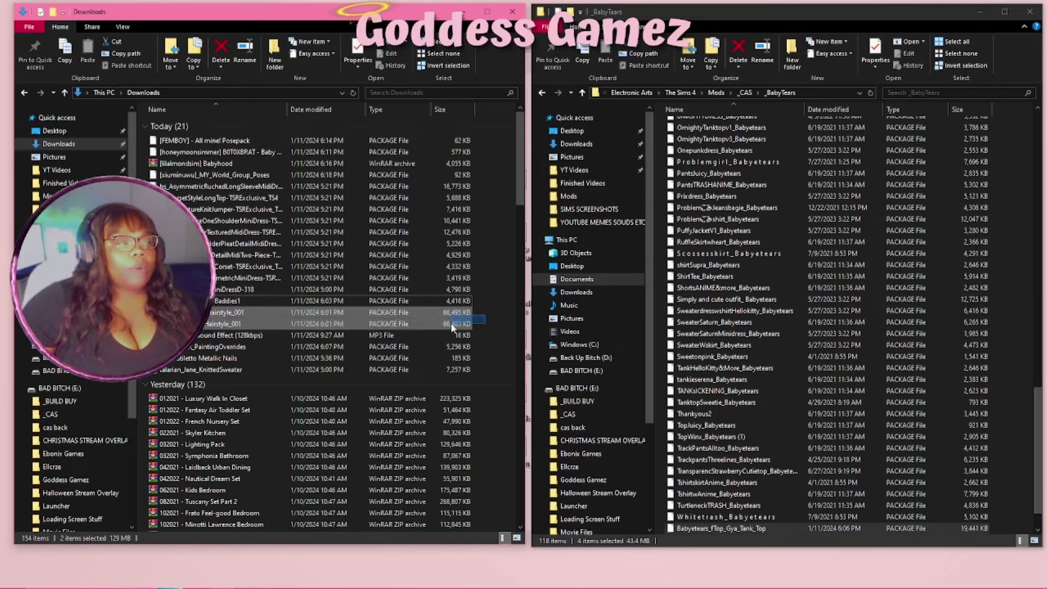
right_click(448, 324)
left_click(485, 489)
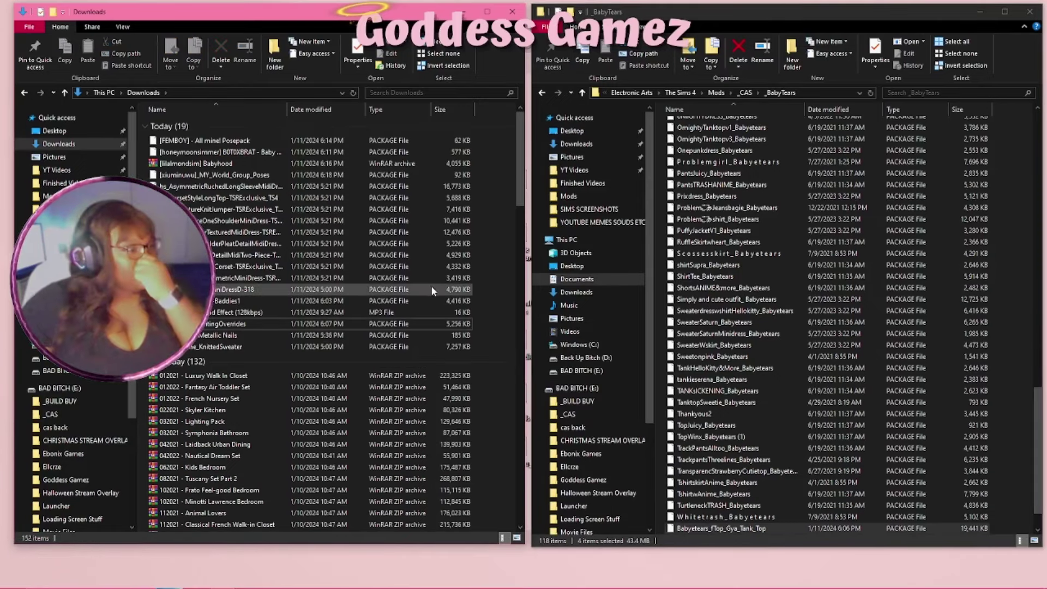
Move the nine bs_ packages from Downloads into the _bs folder inside _CAS, and return to _CAS.
left_click(542, 92)
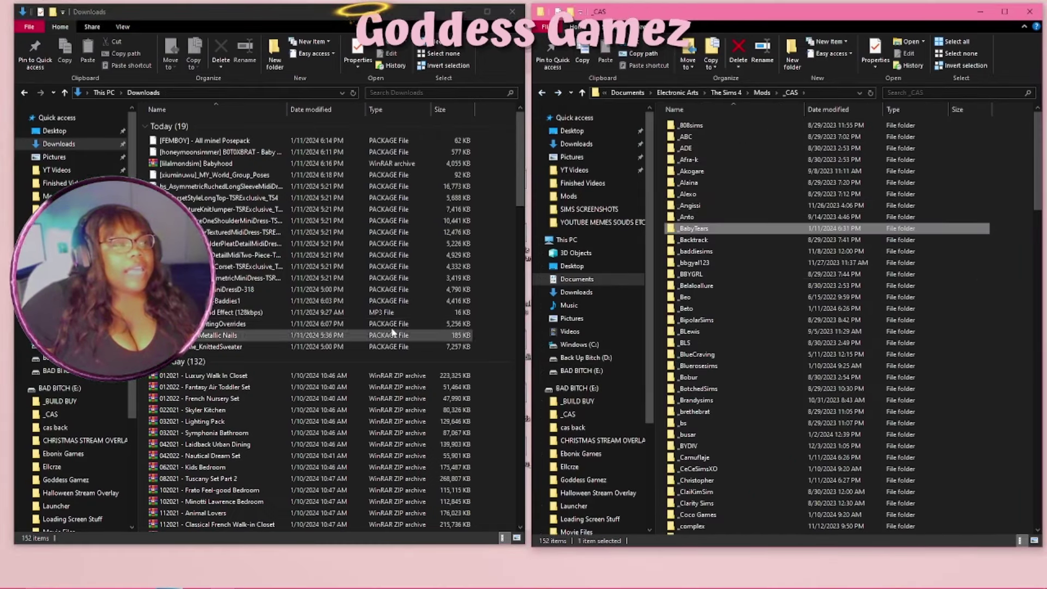
left_click_drag(489, 186, 414, 279)
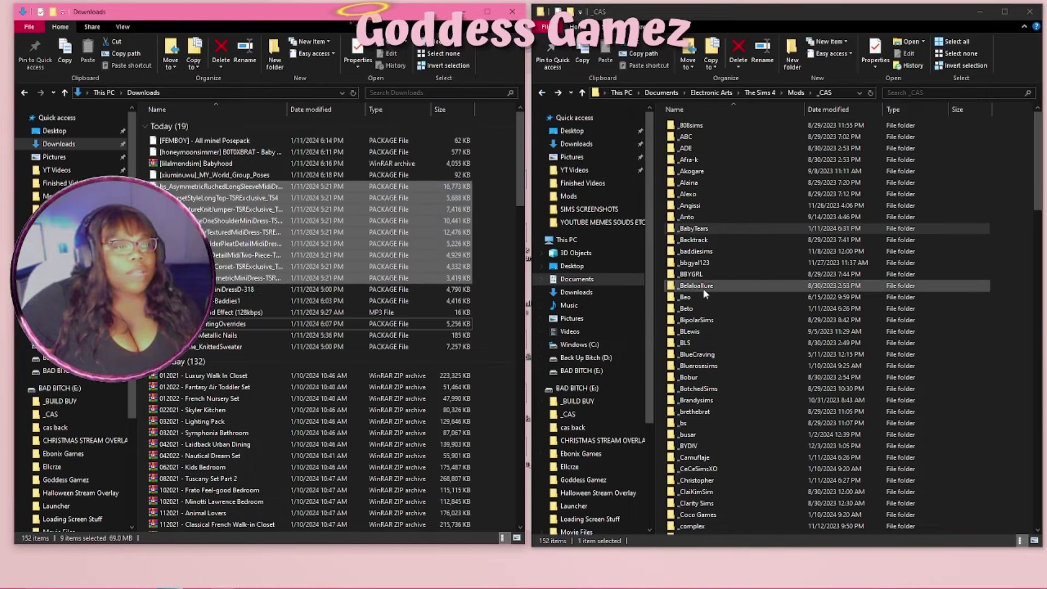
double_click(687, 423)
left_click_drag(382, 240, 679, 236)
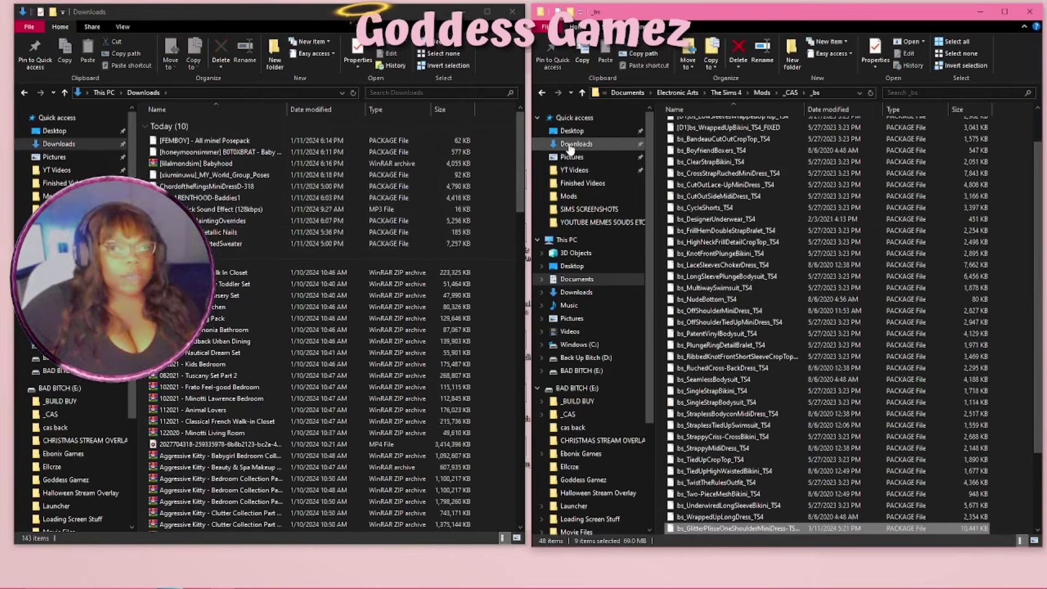
left_click(542, 93)
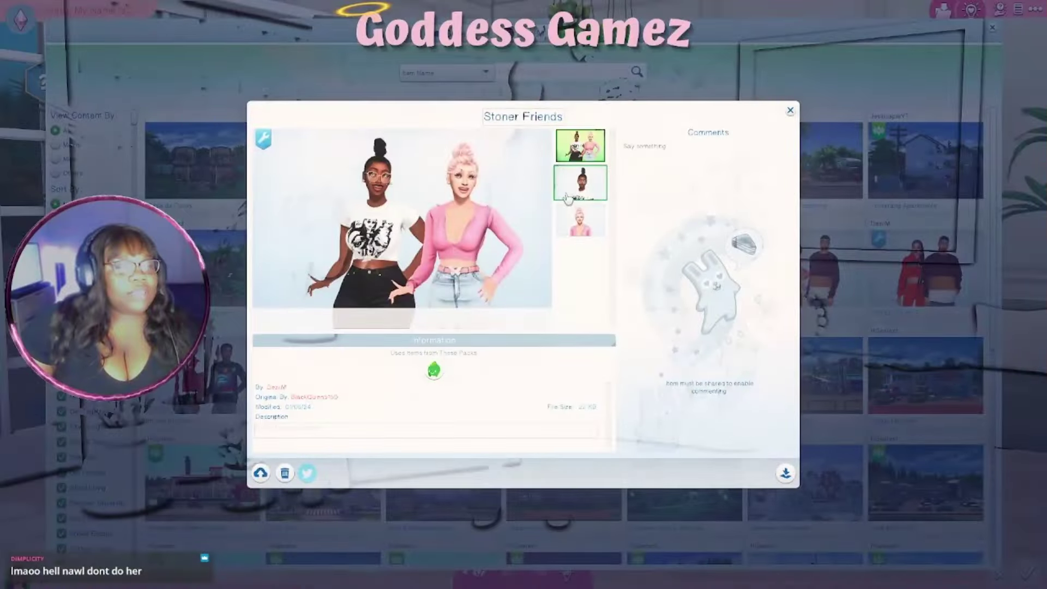
In The Sims 4, preview both members of the Stoner Friends household and load it into Create a Sim, replacing the current household.
left_click(580, 182)
left_click(580, 220)
left_click(581, 183)
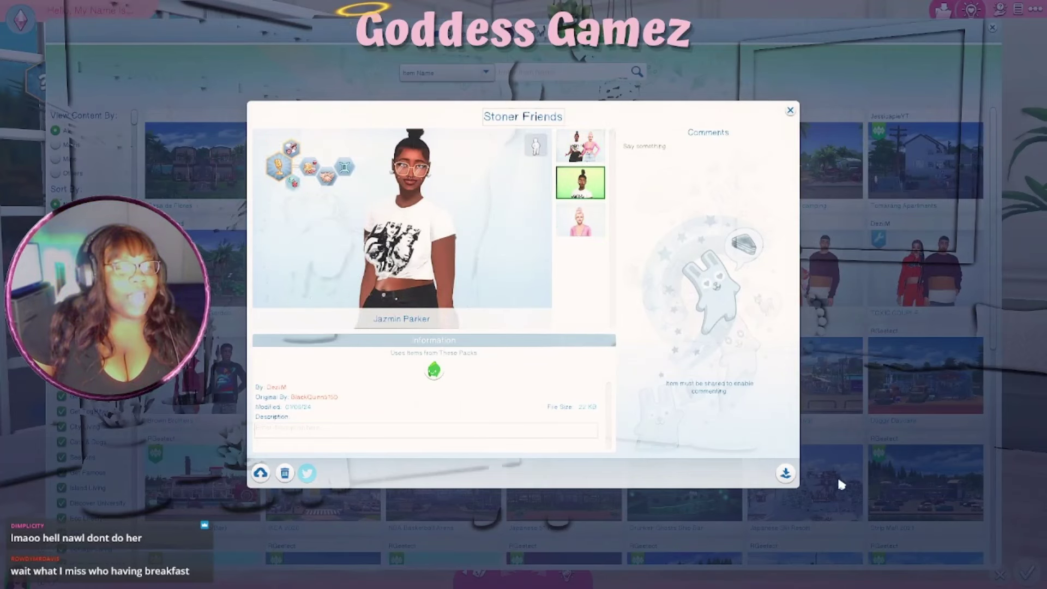
left_click(785, 474)
left_click(540, 323)
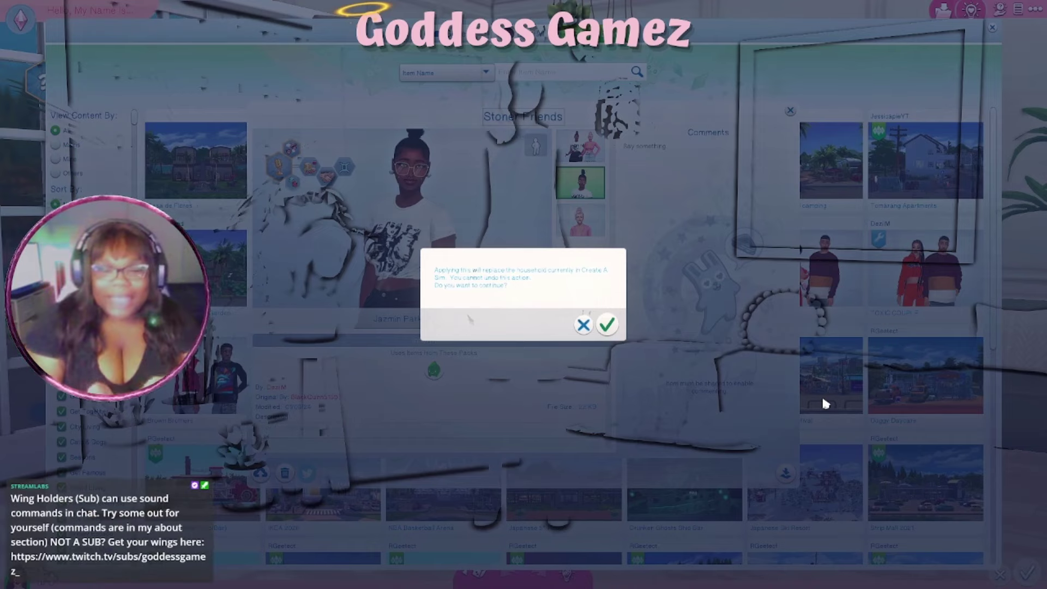
key("Return")
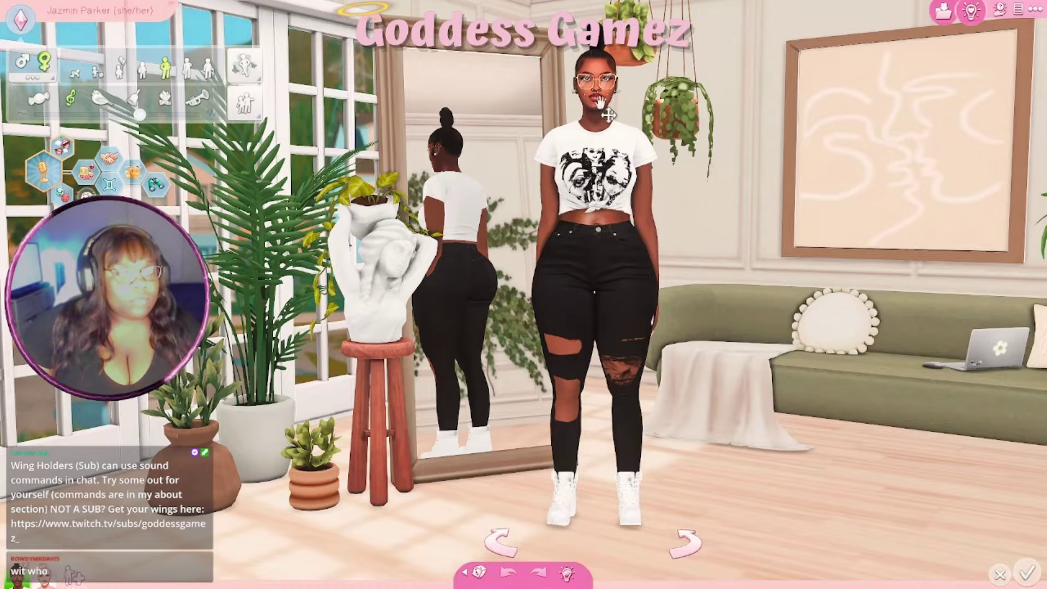
Examine the first Sim's face and full outfit, and inspect the second, pink-haired Sim.
scroll(790, 375, "up", 3)
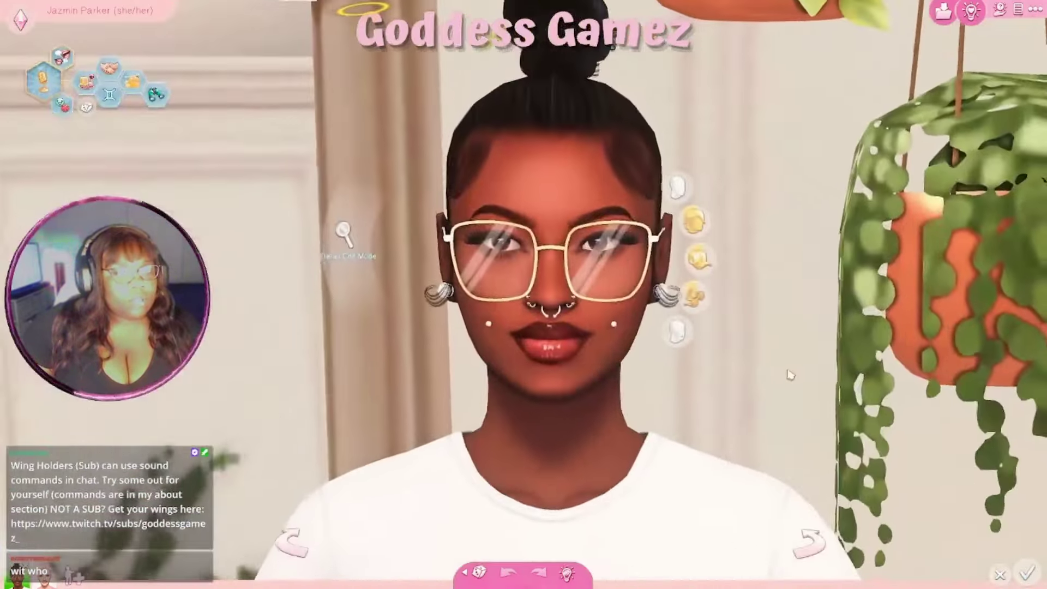
scroll(789, 374, "down", 3)
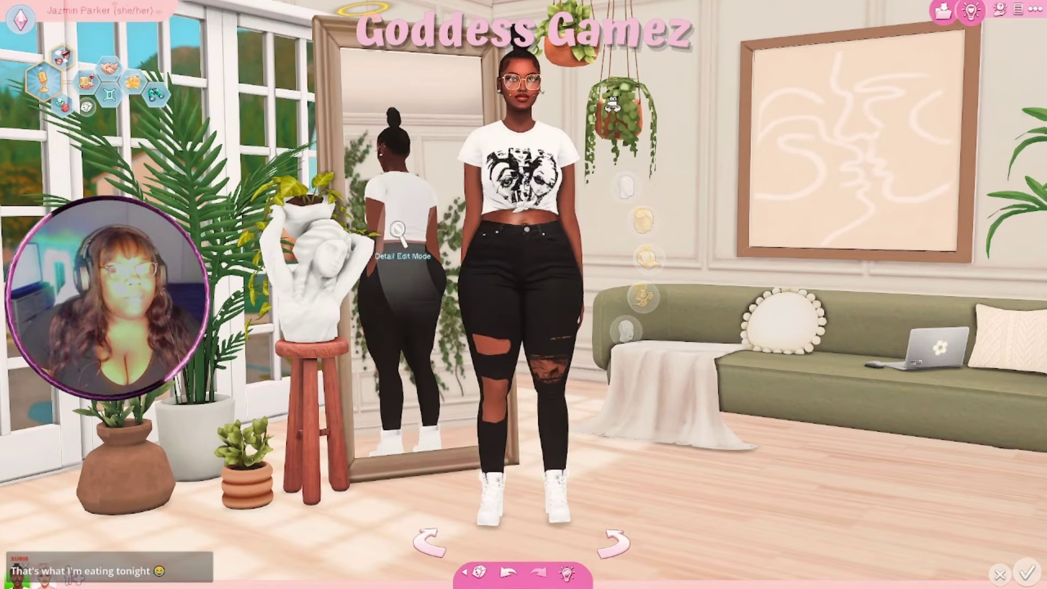
left_click(529, 189)
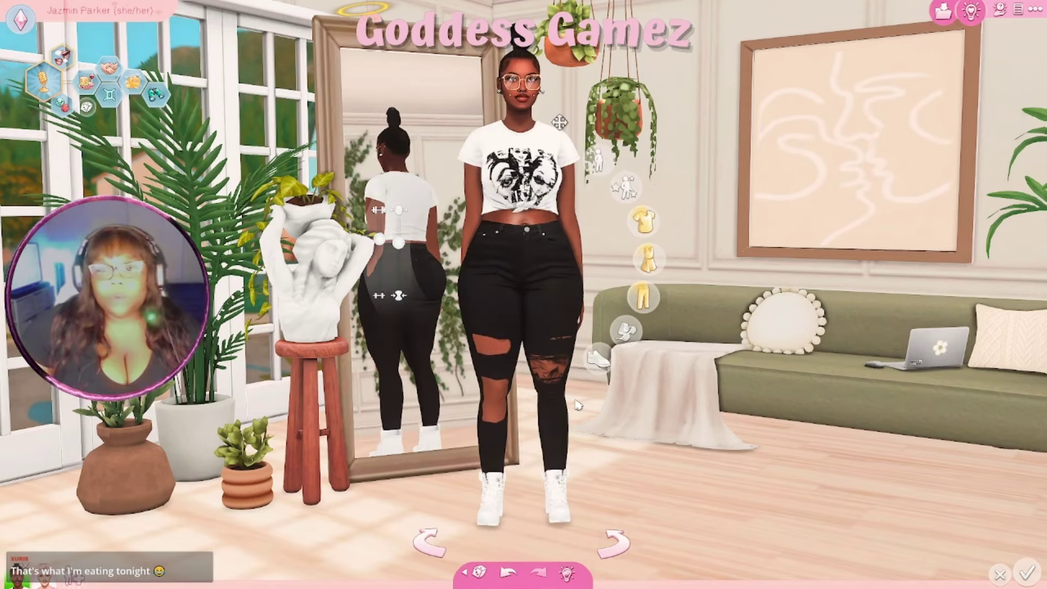
left_click(644, 219)
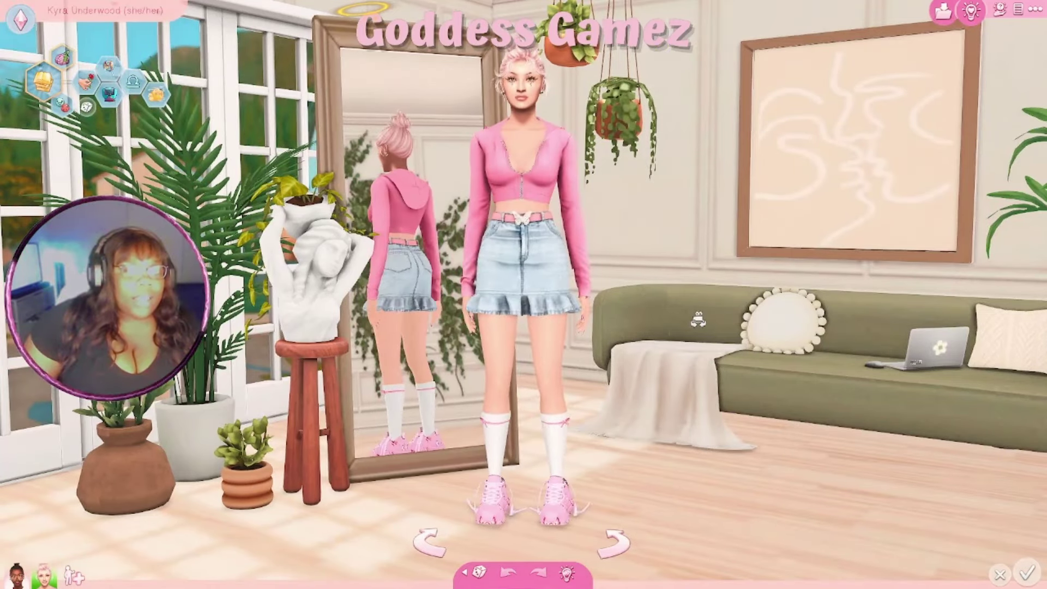
scroll(662, 384, "up", 1)
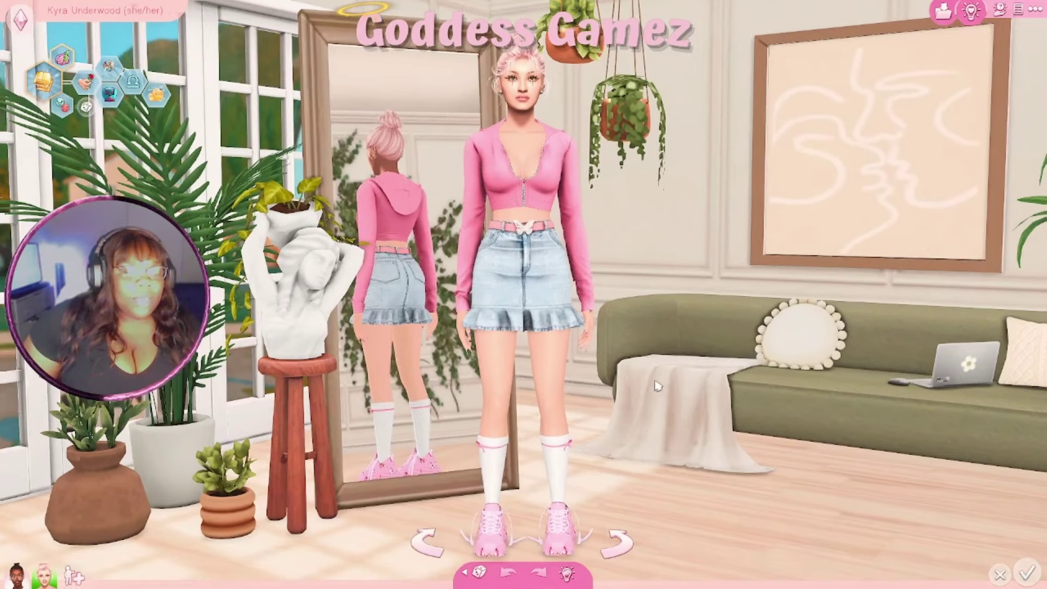
scroll(670, 406, "down", 1)
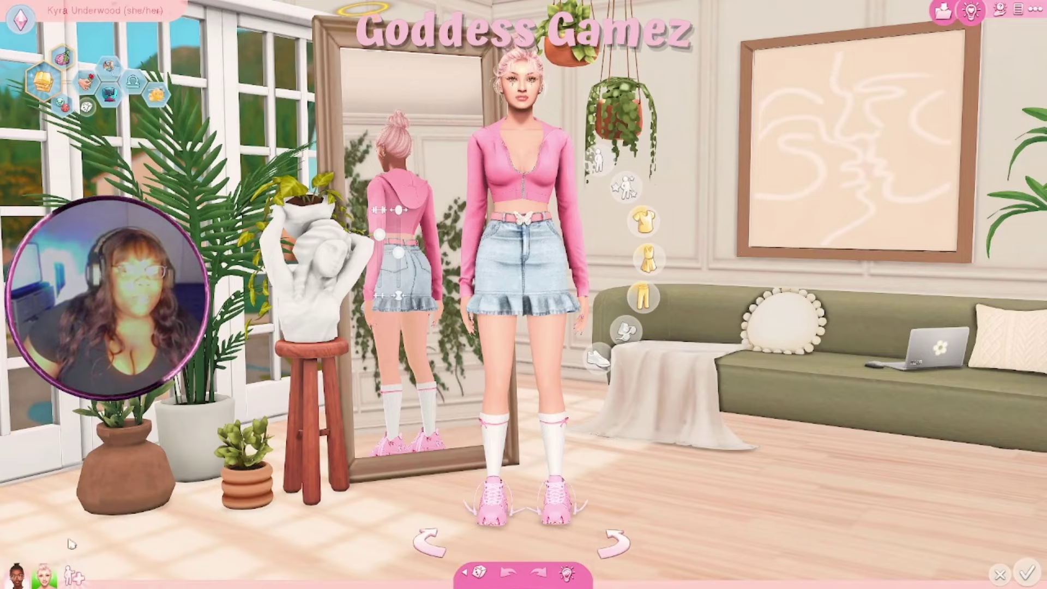
Open the pink-haired Sim's bottoms catalog and review her outfits across the categories from formal through cold weather.
left_click(644, 296)
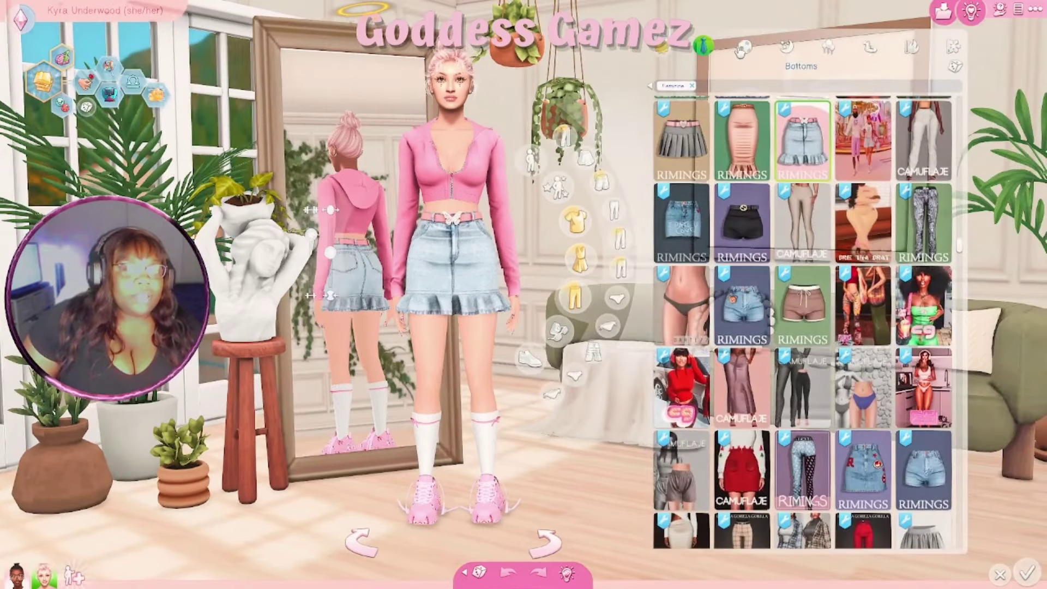
left_click(745, 48)
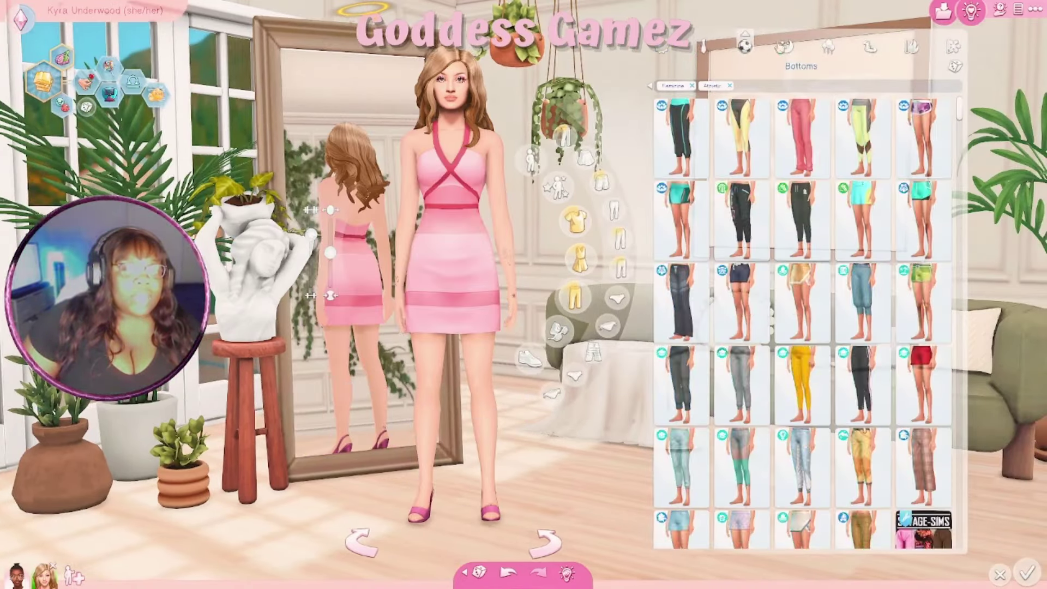
left_click(787, 48)
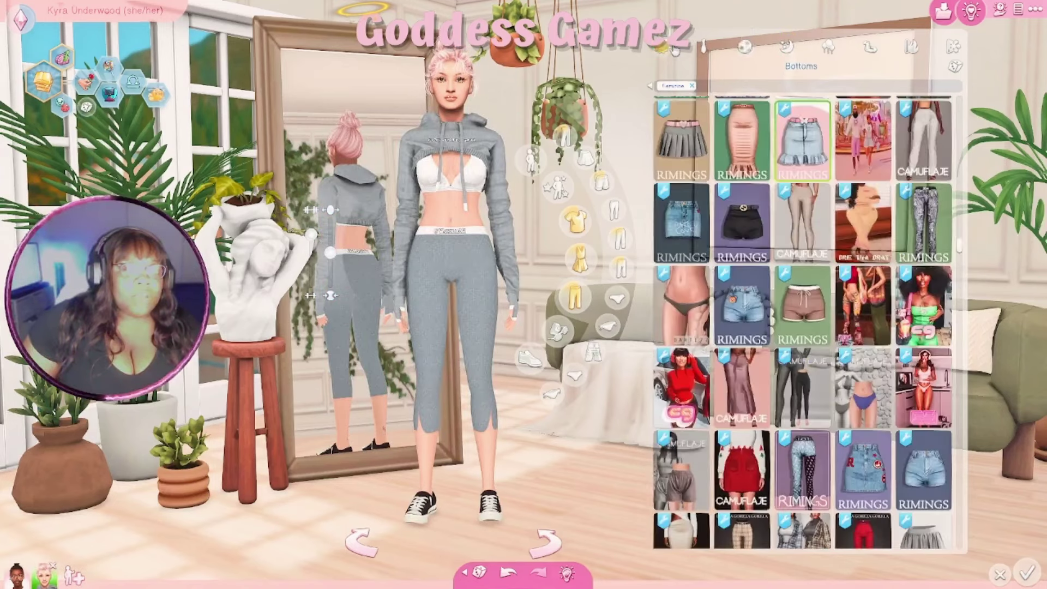
left_click(828, 48)
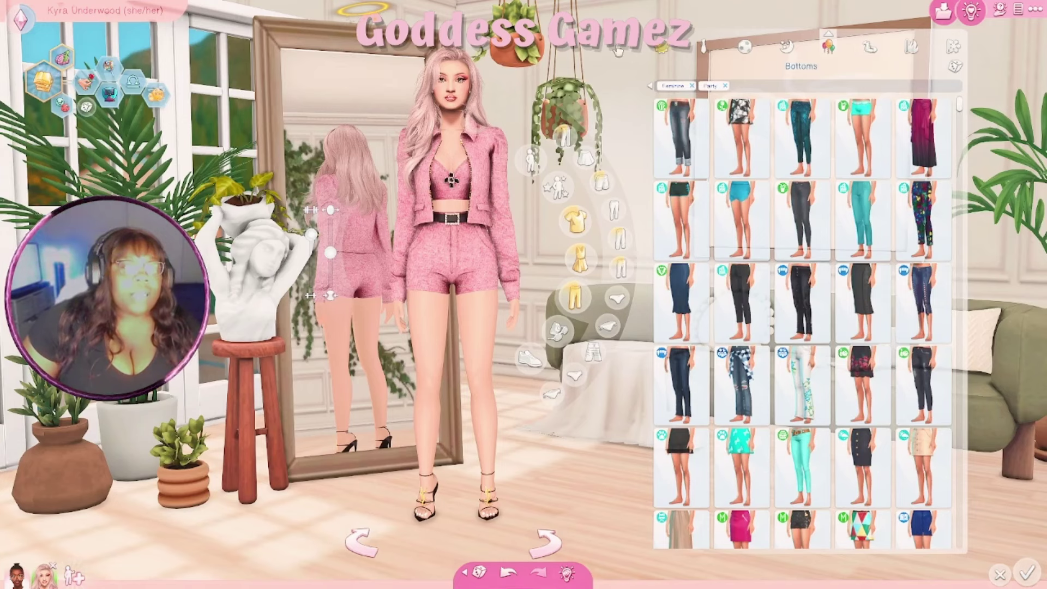
left_click(731, 24)
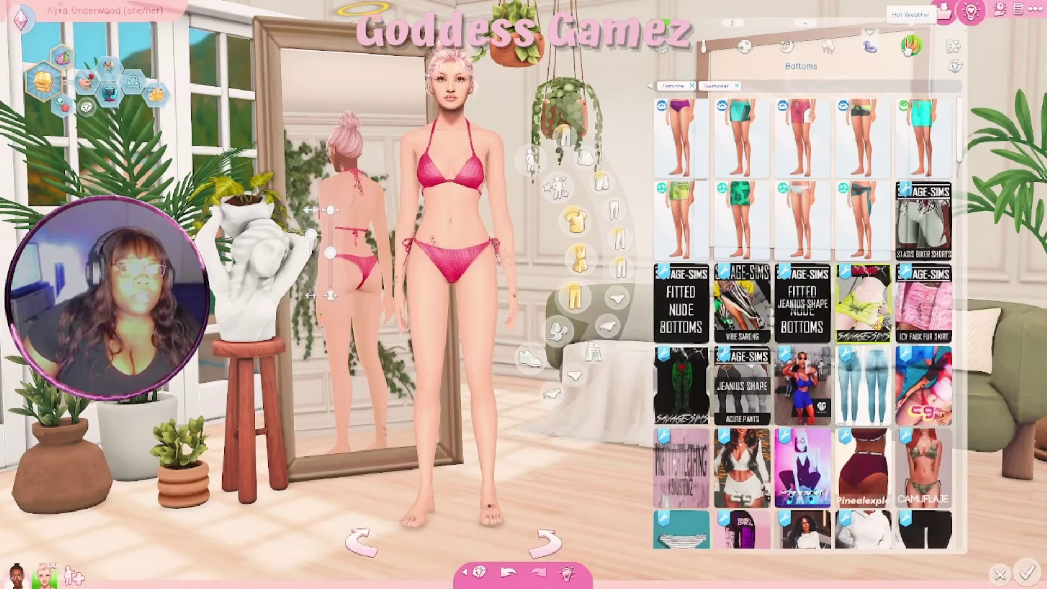
left_click(909, 48)
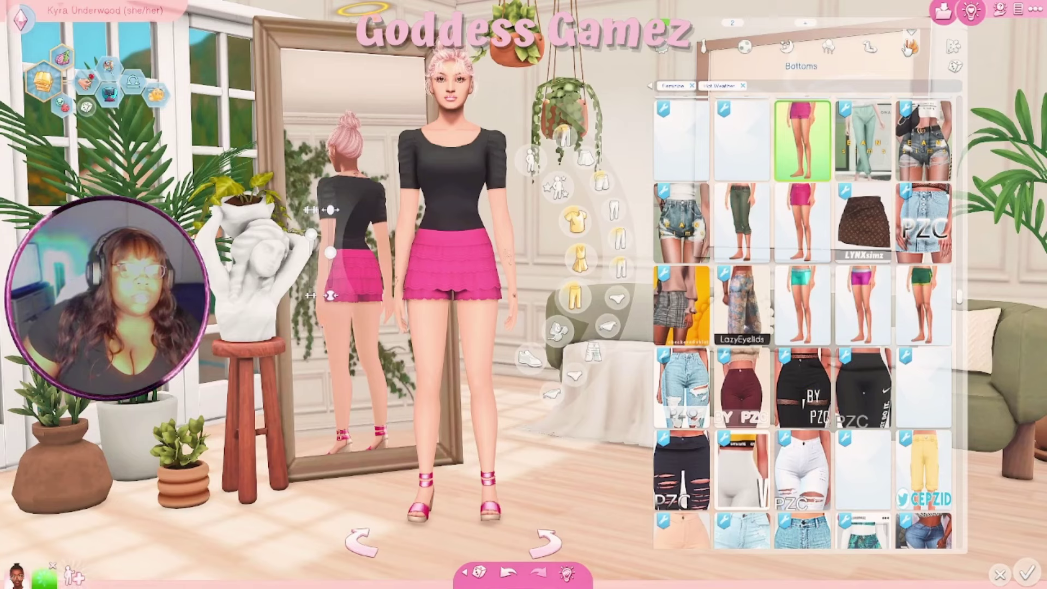
left_click(952, 48)
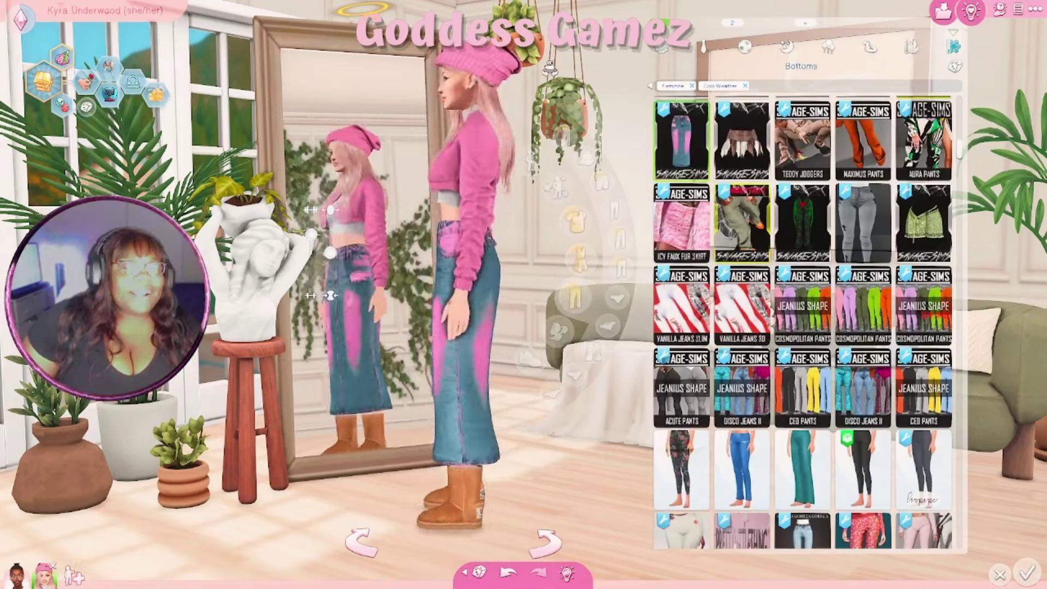
Inspect the pink-haired Sim's beanie outfit and her pink crop hoodie with denim skirt, covering her face, full body and back.
scroll(427, 362, "up", 3)
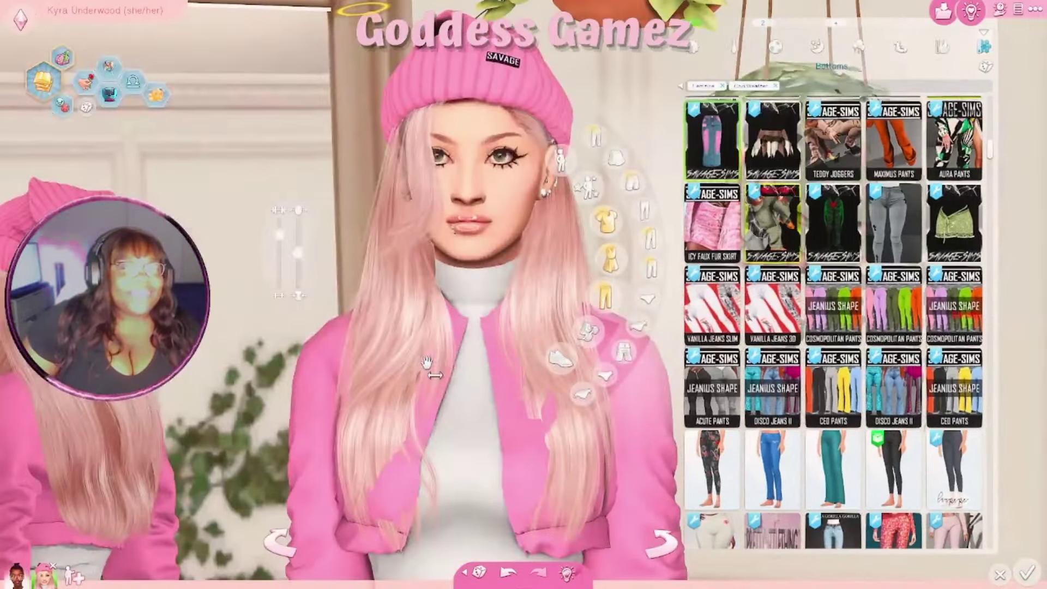
scroll(427, 363, "down", 3)
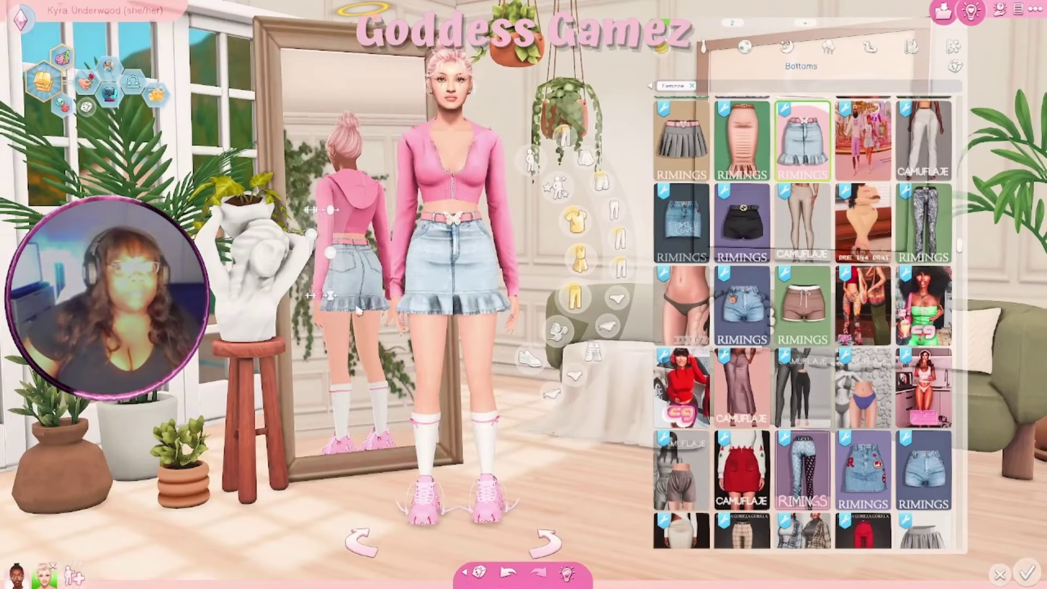
scroll(434, 336, "up", 2)
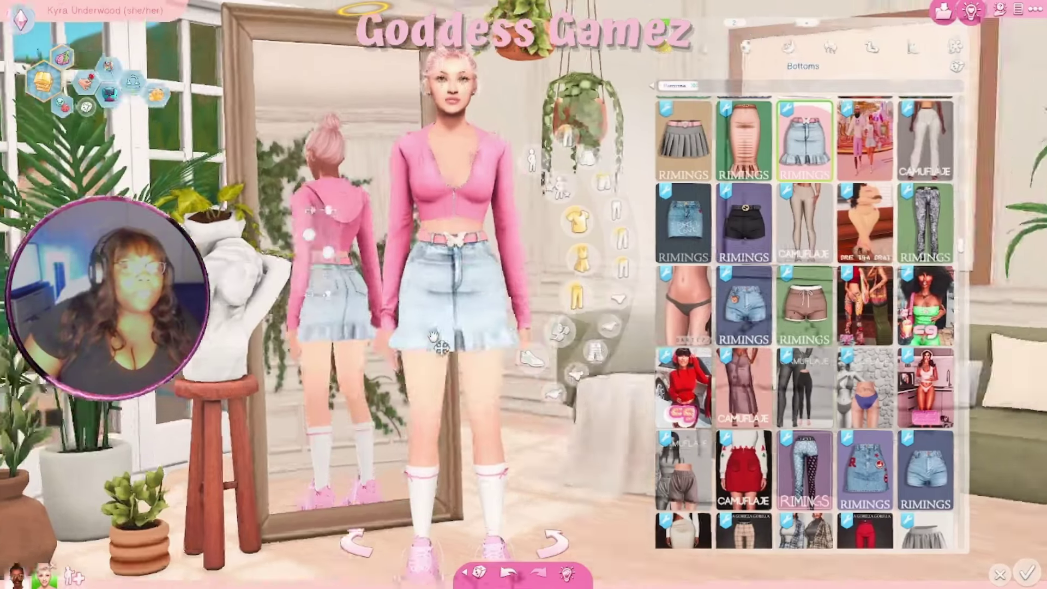
scroll(433, 336, "up", 3)
left_click(607, 95)
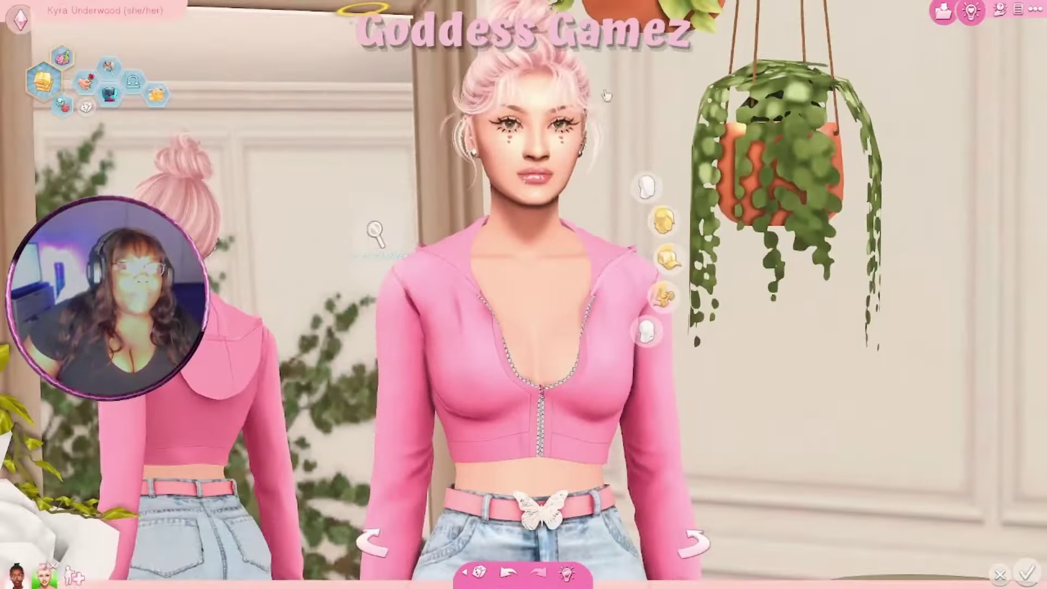
scroll(452, 343, "up", 3)
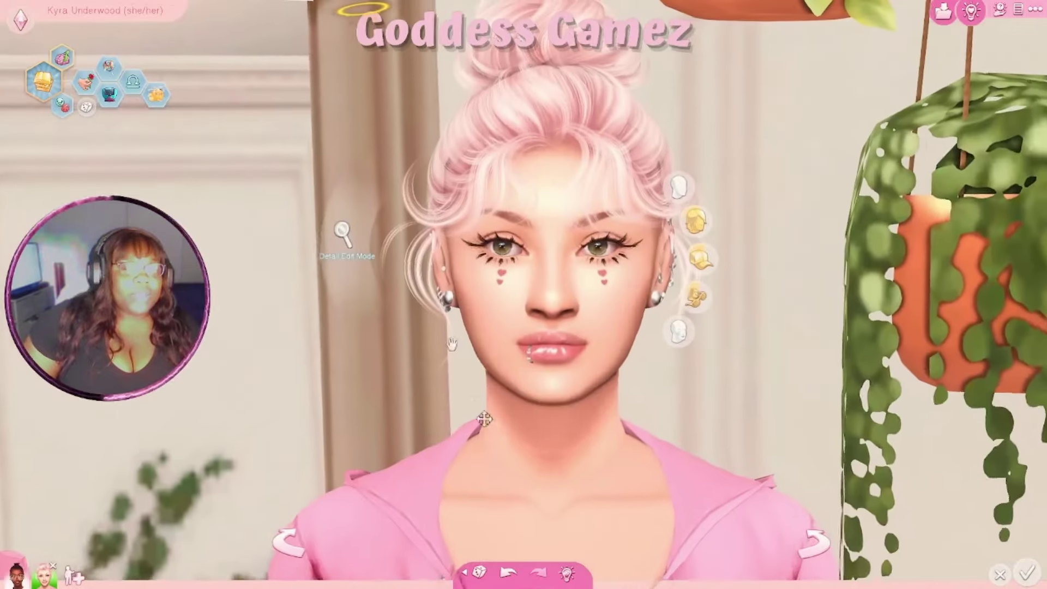
scroll(510, 423, "down", 5)
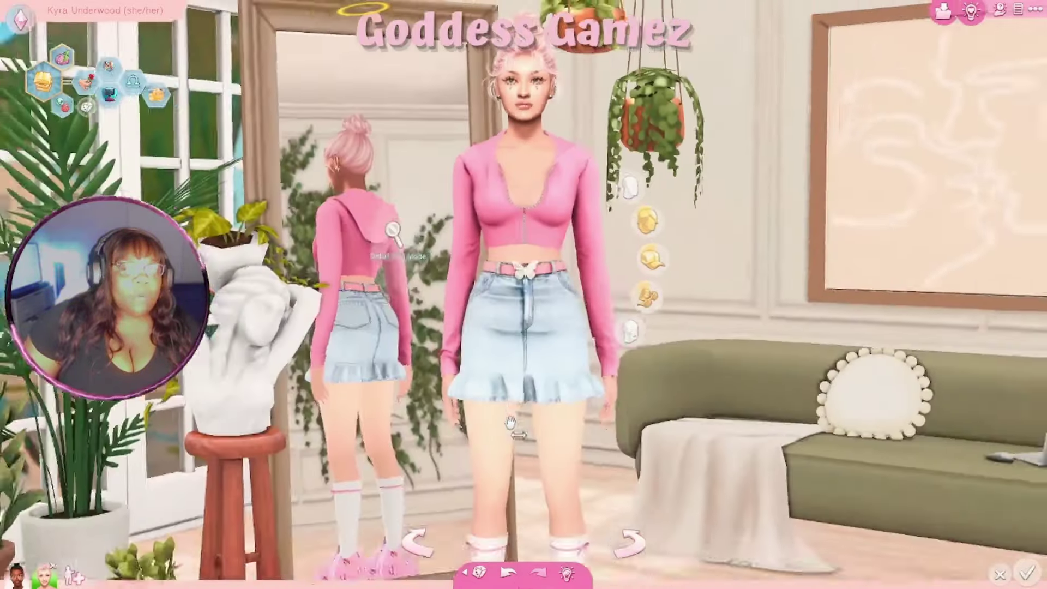
scroll(510, 423, "down", 2)
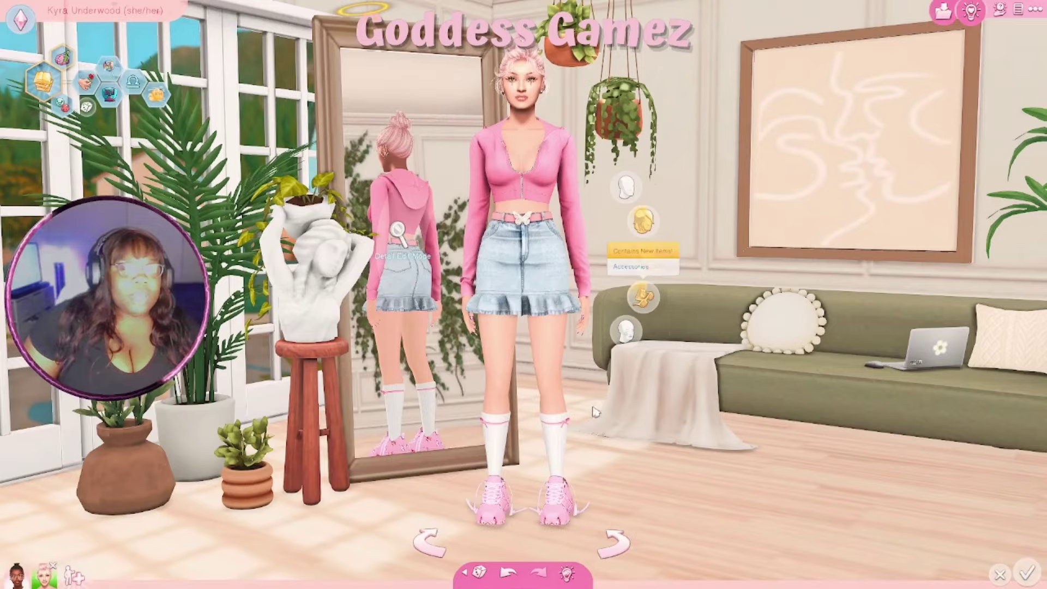
left_click_drag(562, 532, 646, 474)
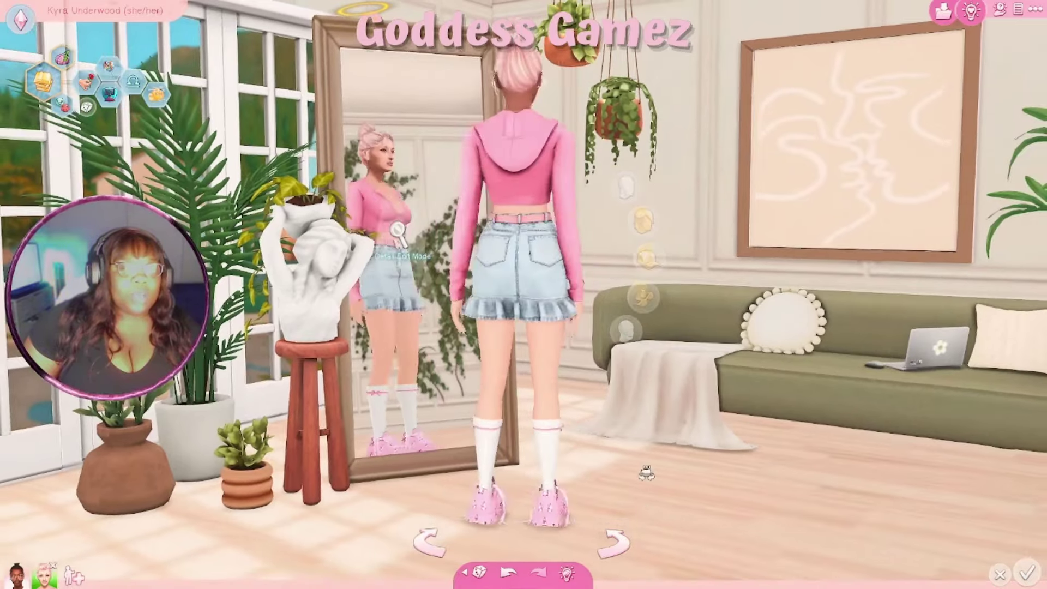
scroll(668, 239, "up", 3)
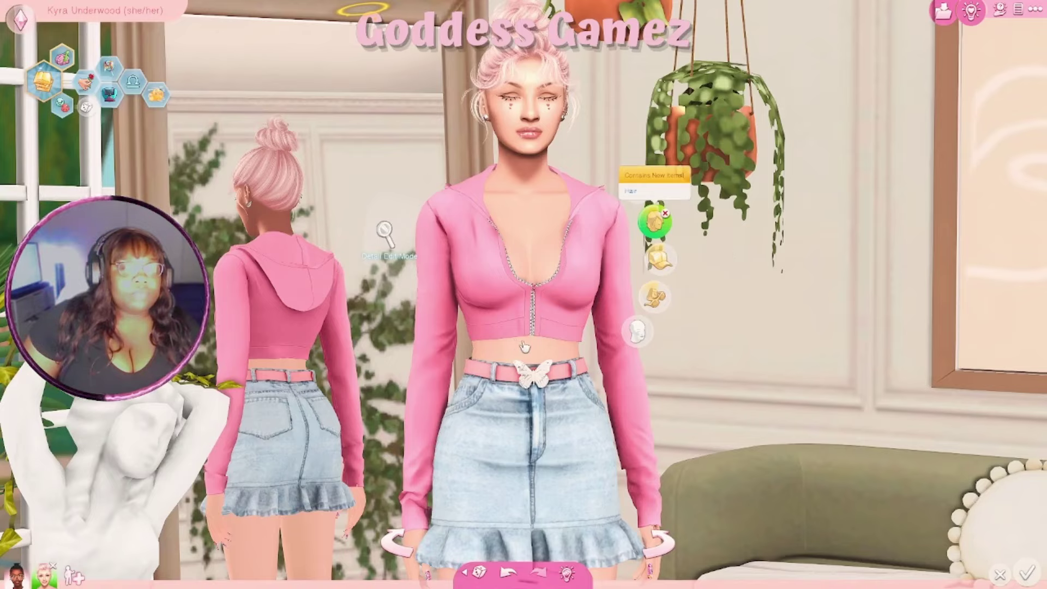
Open the pink-haired Sim's hairstyle catalog and filter it to show only feminine custom content hairs.
left_click(654, 221)
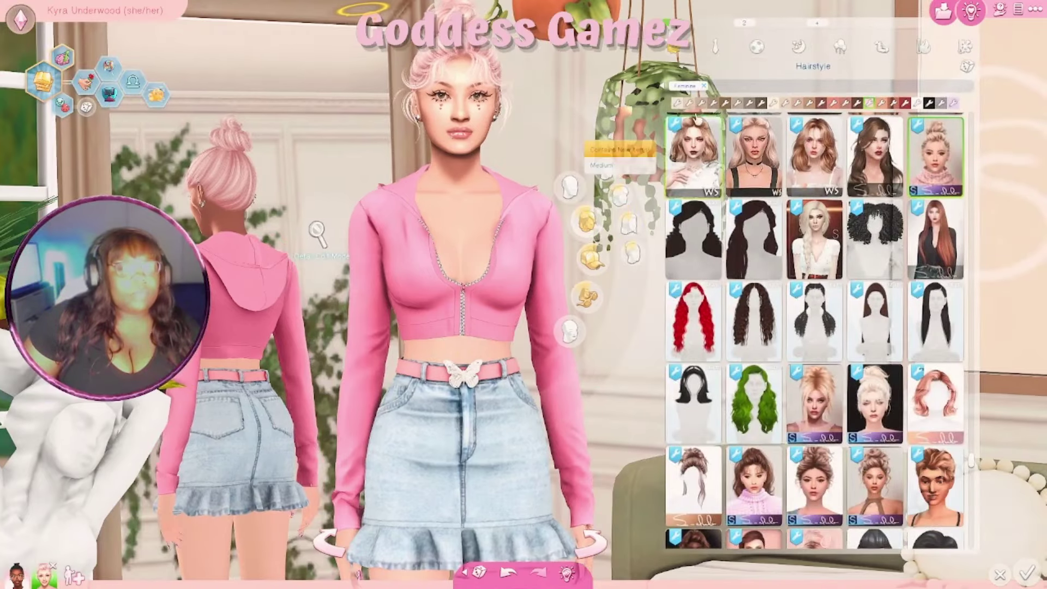
scroll(628, 305, "down", 3)
scroll(509, 346, "up", 3)
scroll(546, 352, "down", 3)
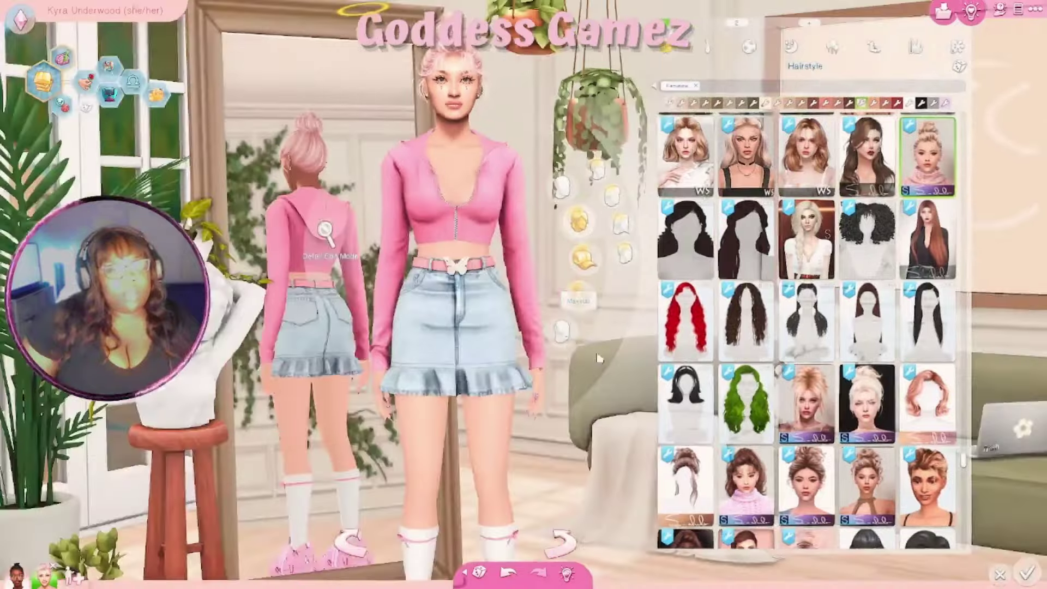
scroll(687, 165, "down", 1)
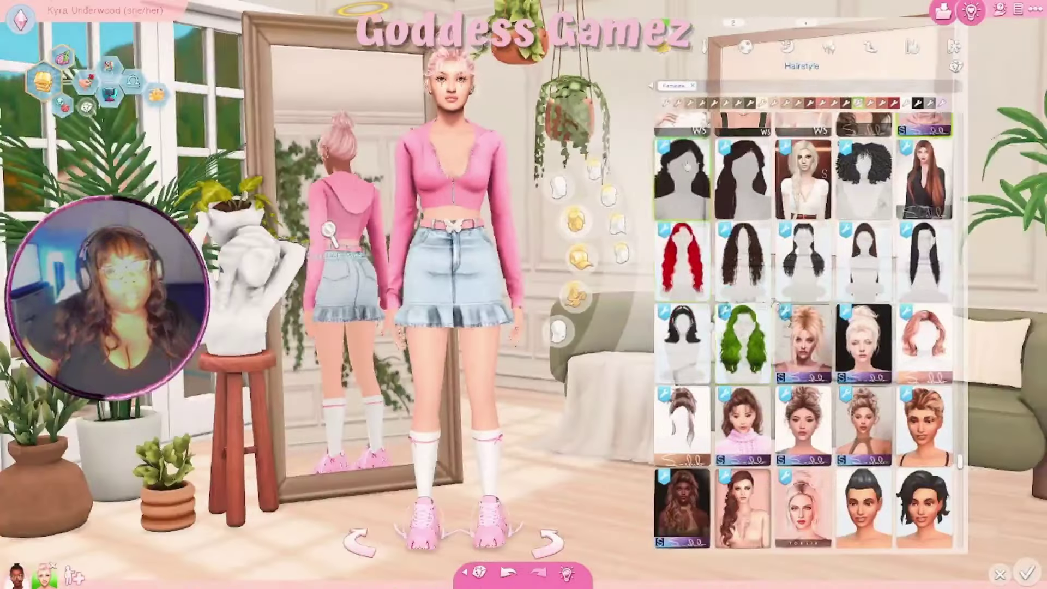
left_click(651, 87)
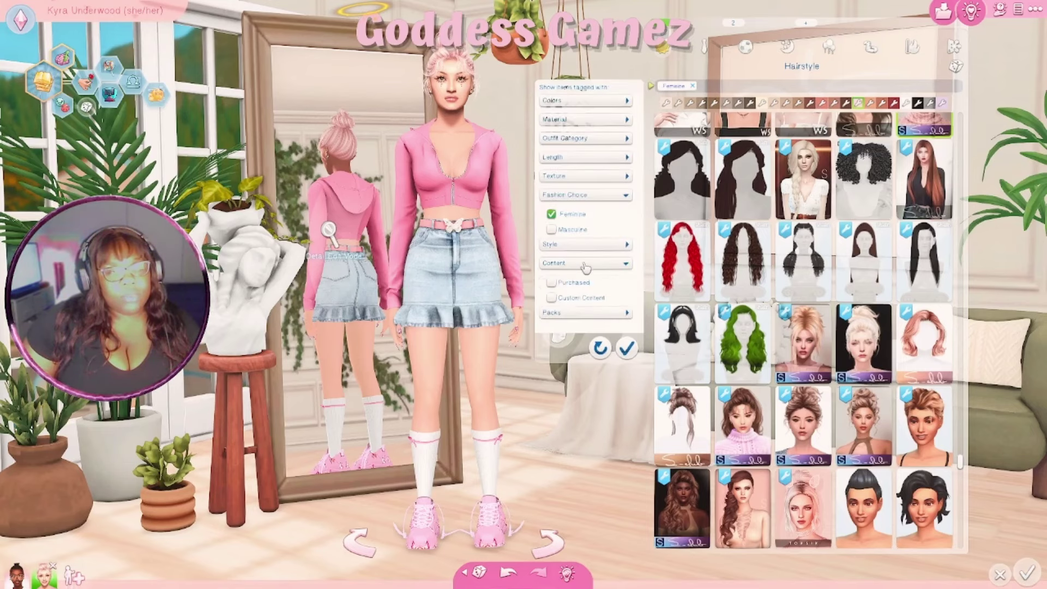
left_click(626, 348)
scroll(861, 496, "down", 3)
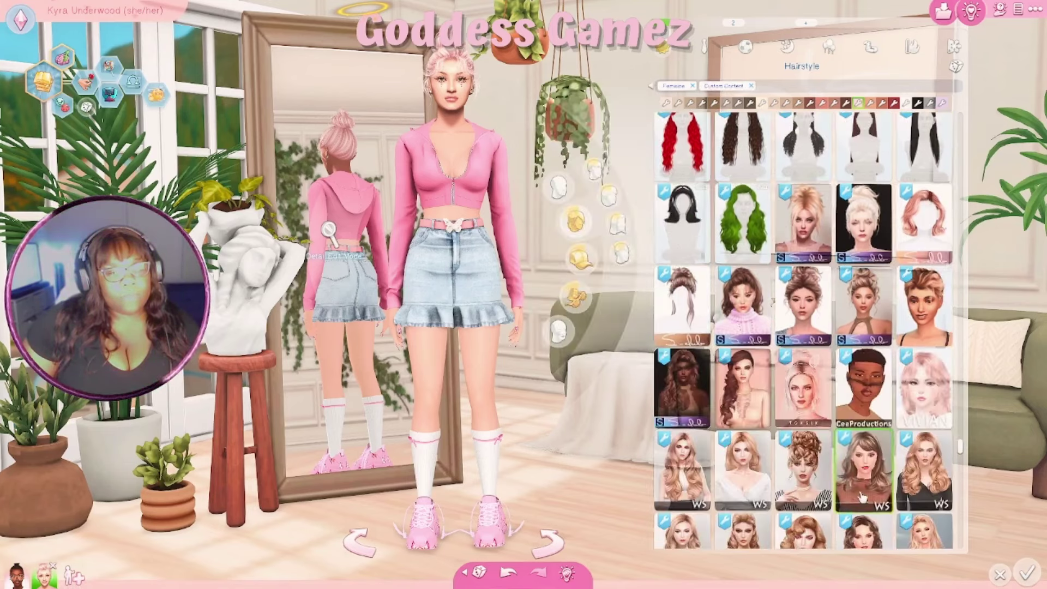
Try the high bun hairstyle with loose front strands in pink, checking it from several angles and up close.
scroll(465, 361, "up", 3)
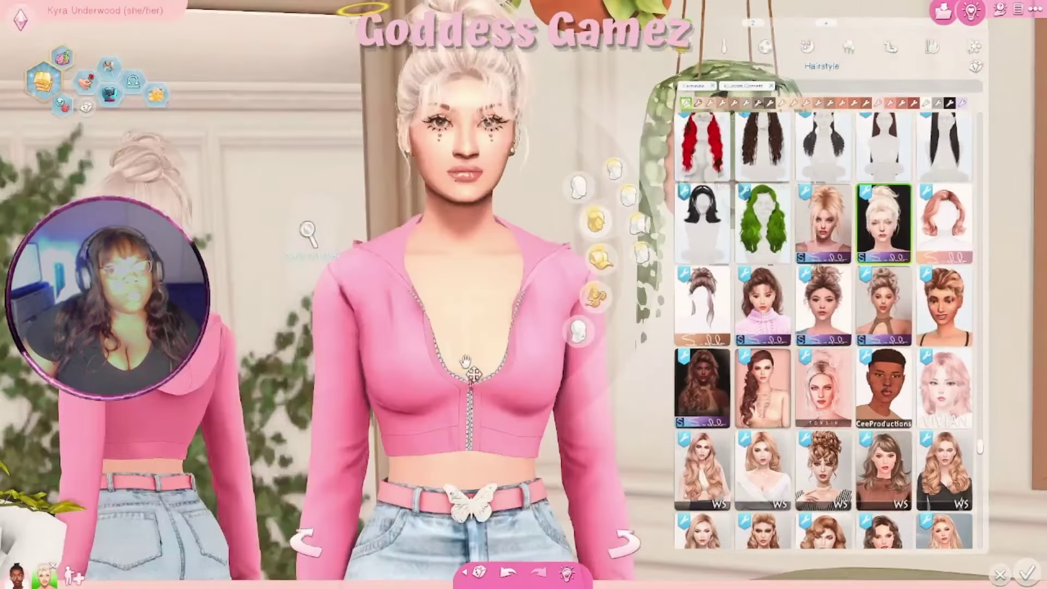
scroll(465, 361, "down", 2)
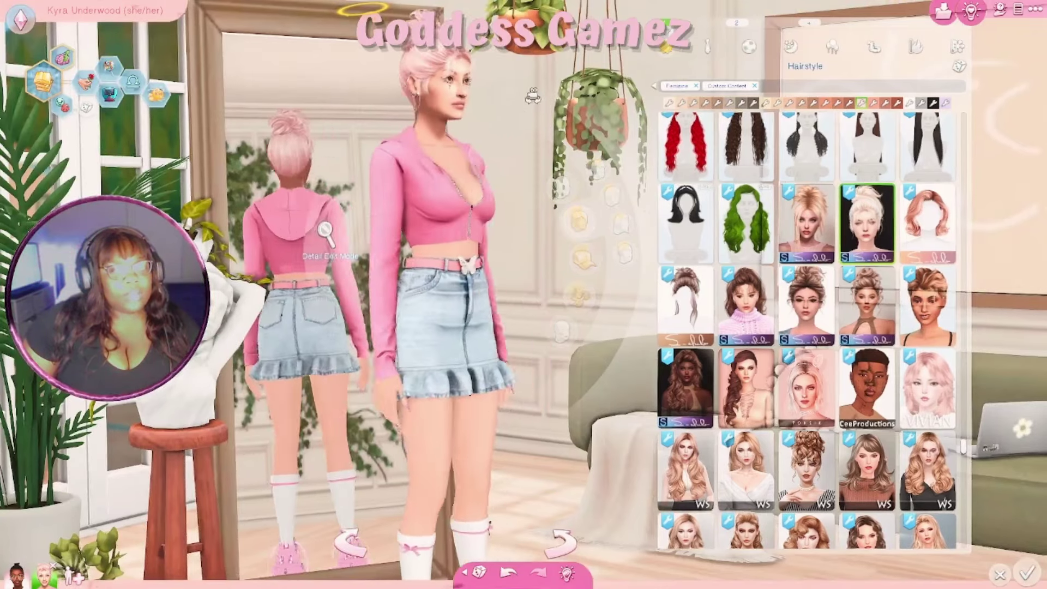
scroll(527, 180, "up", 2)
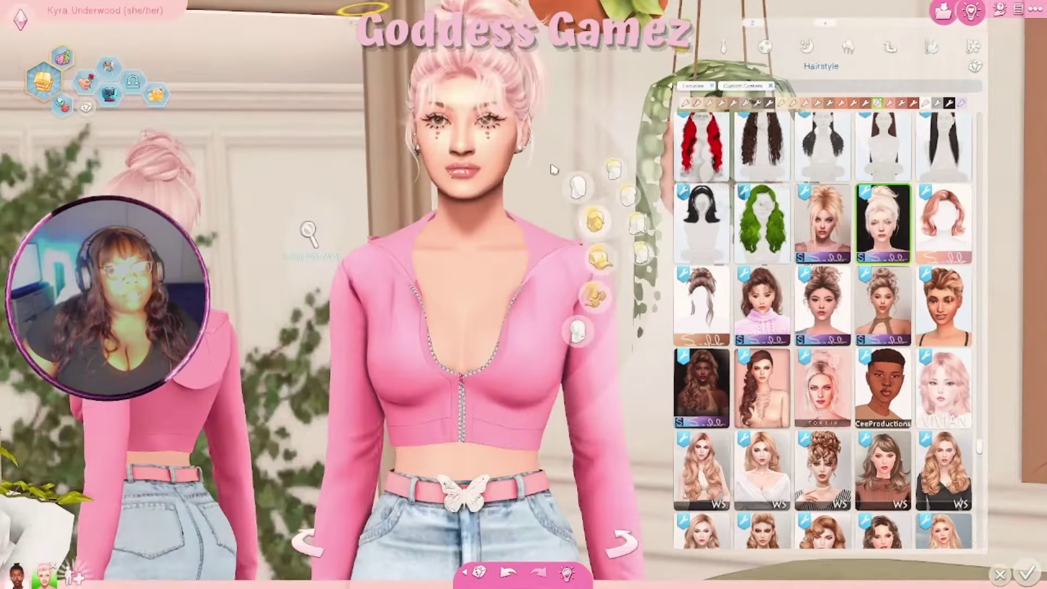
scroll(553, 170, "up", 2)
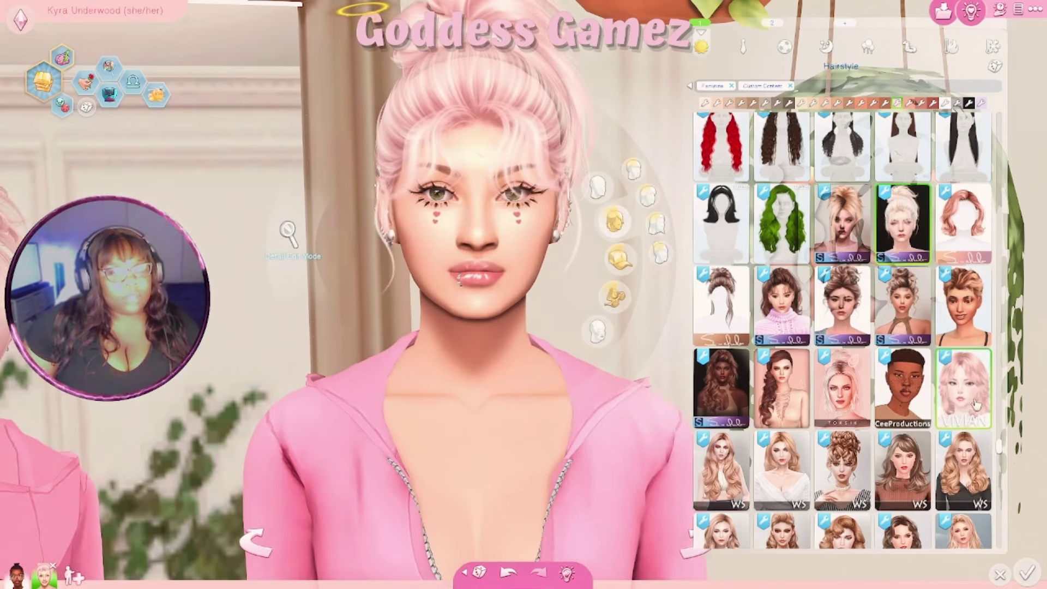
Try the shaggy VIVIAN hairstyle in pink, followed by the curly updo in pink.
left_click(977, 405)
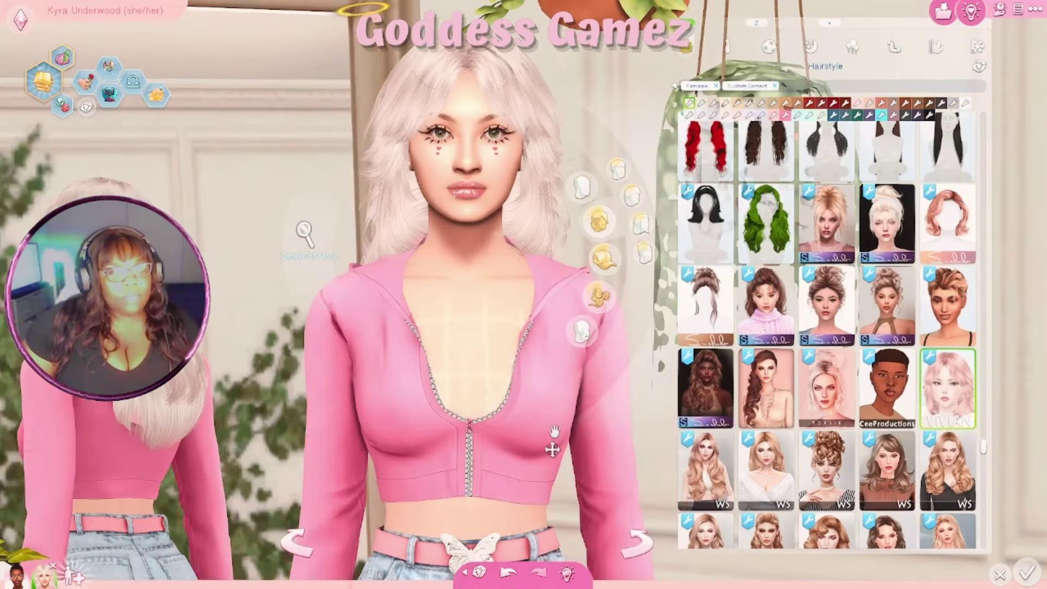
scroll(552, 445, "down", 3)
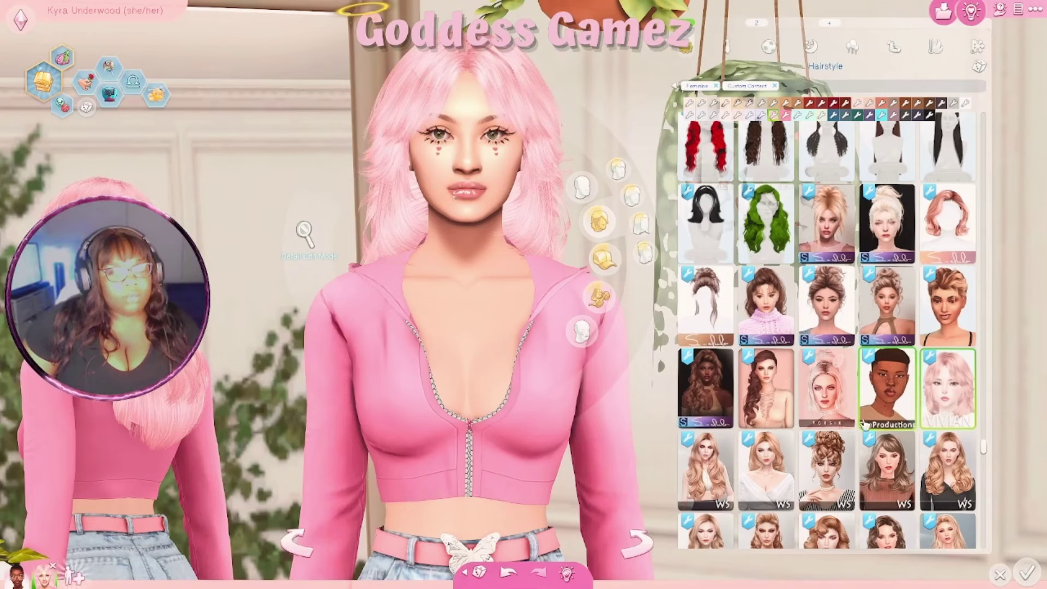
left_click(827, 305)
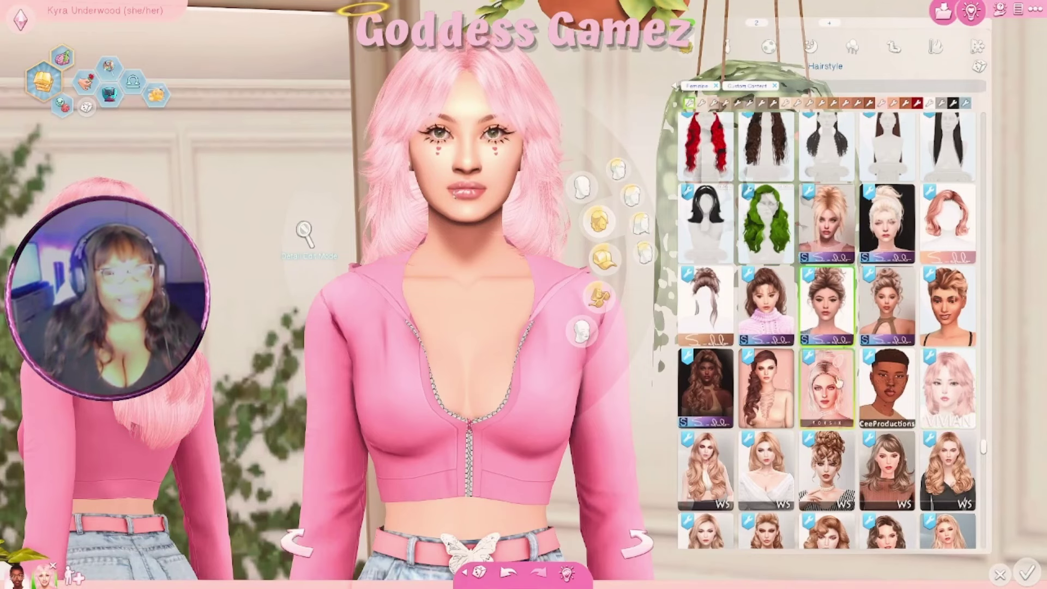
left_click(883, 103)
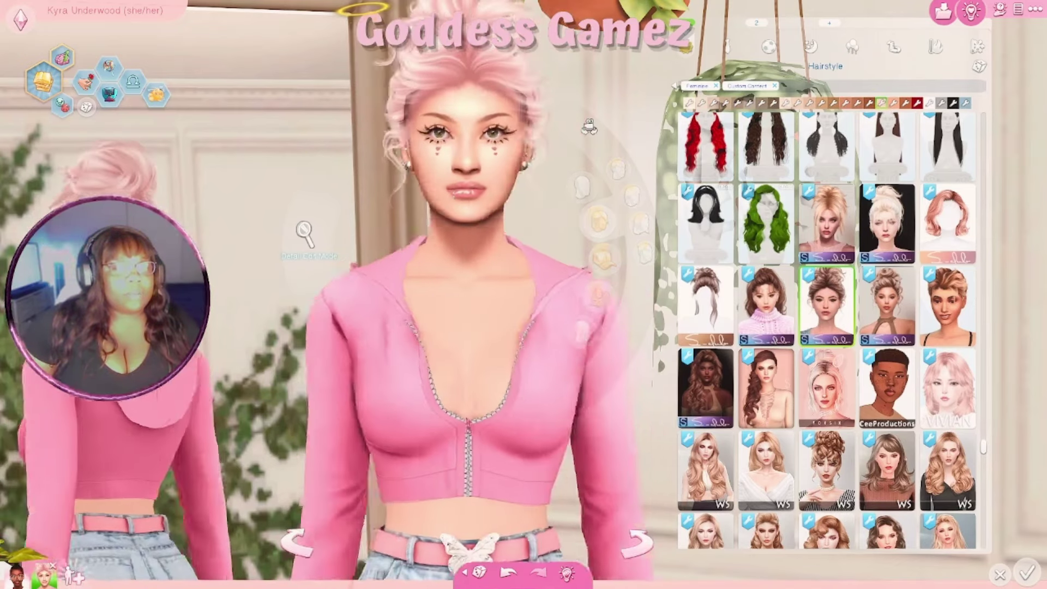
Try the blonde vintage-curl WS hairstyle and the WS side braid, browsing further down the custom hair catalog.
scroll(837, 463, "up", 3)
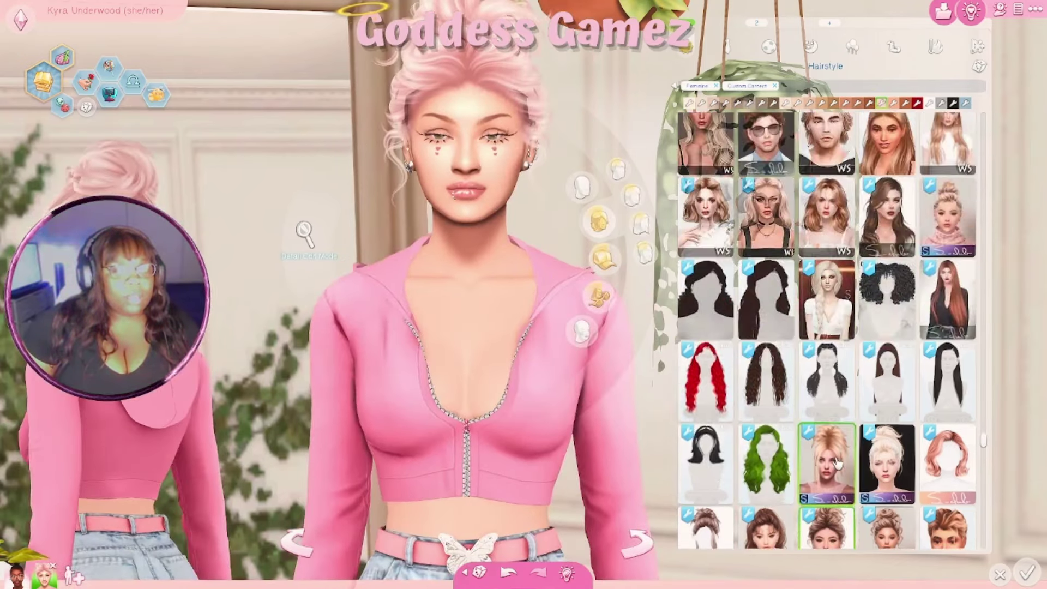
scroll(838, 463, "down", 5)
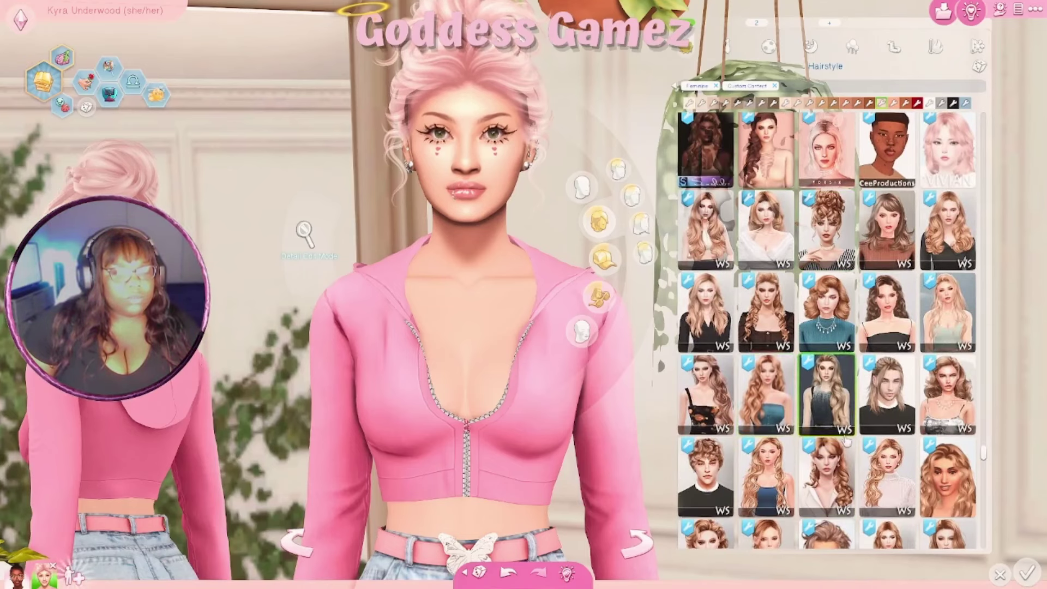
left_click(821, 309)
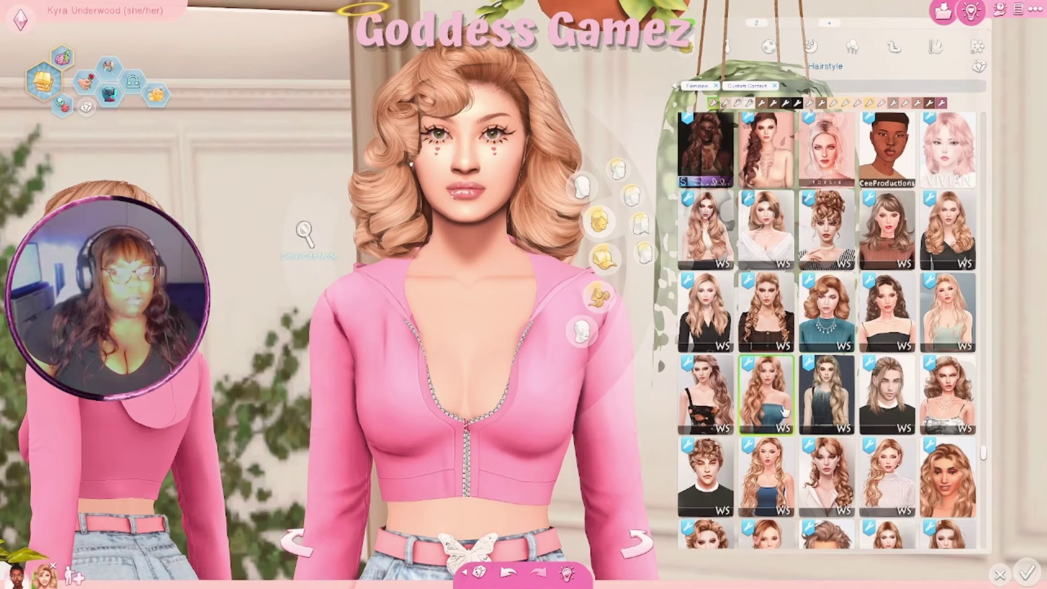
scroll(813, 429, "down", 2)
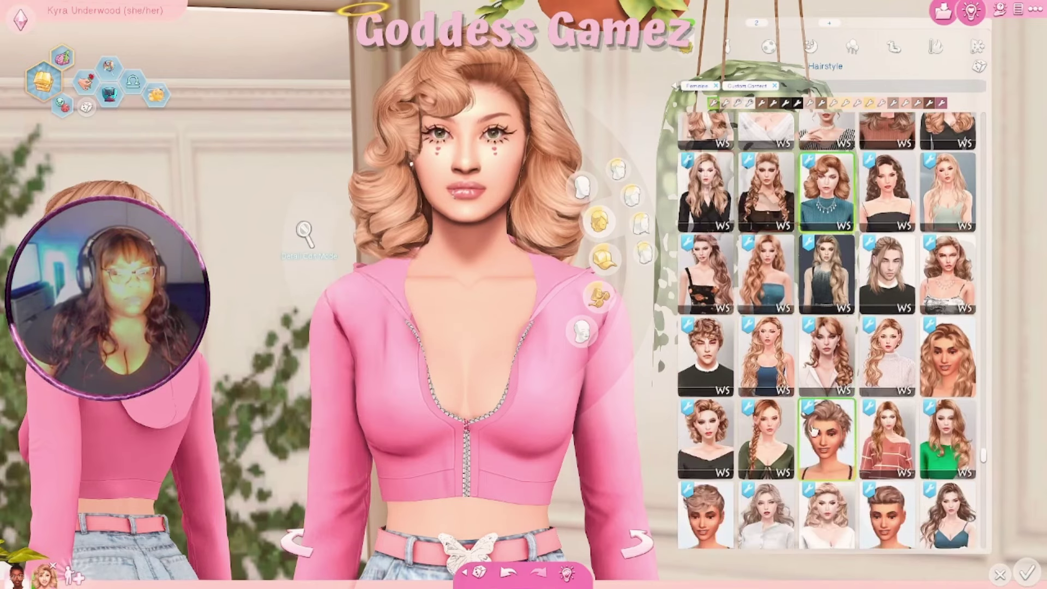
scroll(813, 431, "down", 1)
left_click(789, 390)
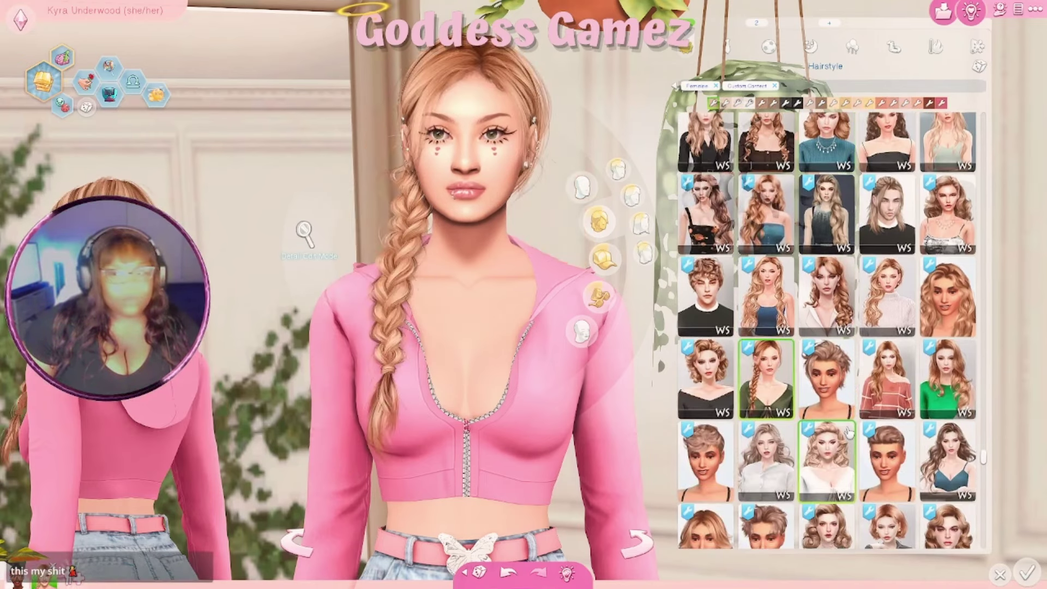
scroll(849, 431, "down", 2)
scroll(848, 431, "down", 3)
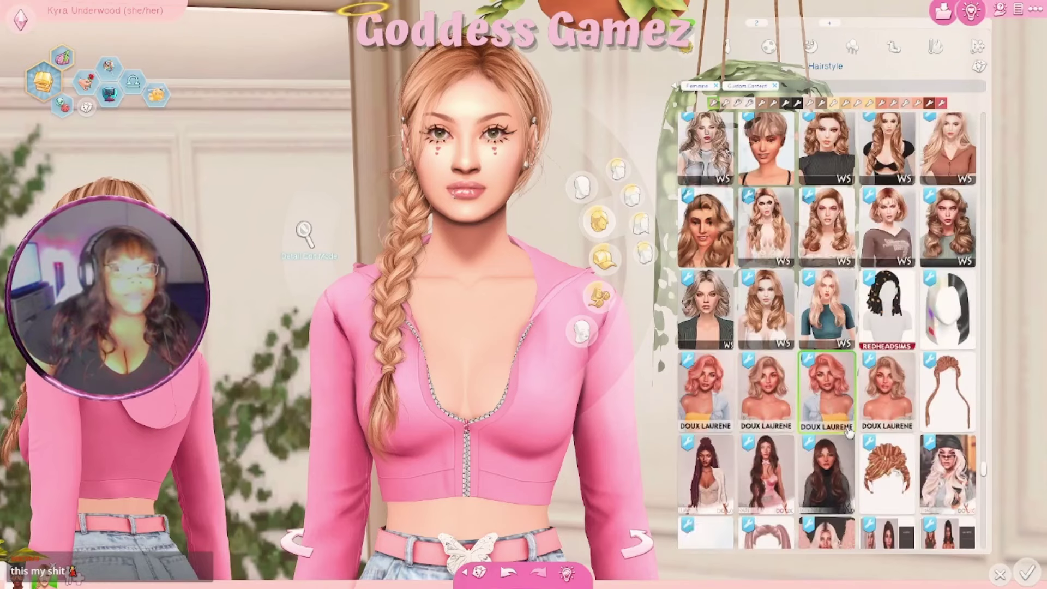
Return to the earlier custom hairs and try the dusty-pink bob and the short curled WS bob.
scroll(848, 431, "up", 6)
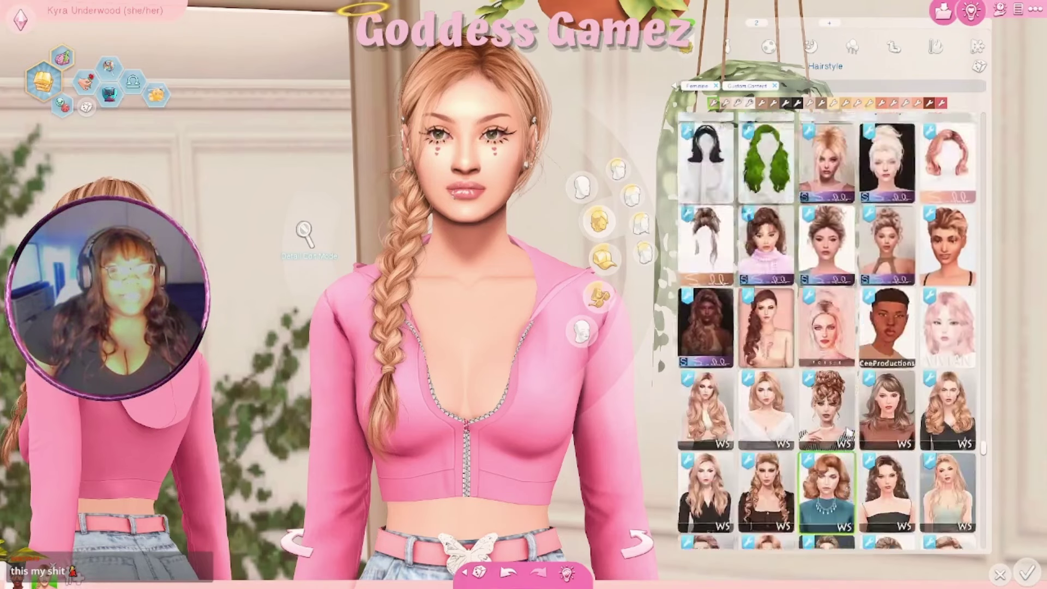
scroll(848, 432, "up", 1)
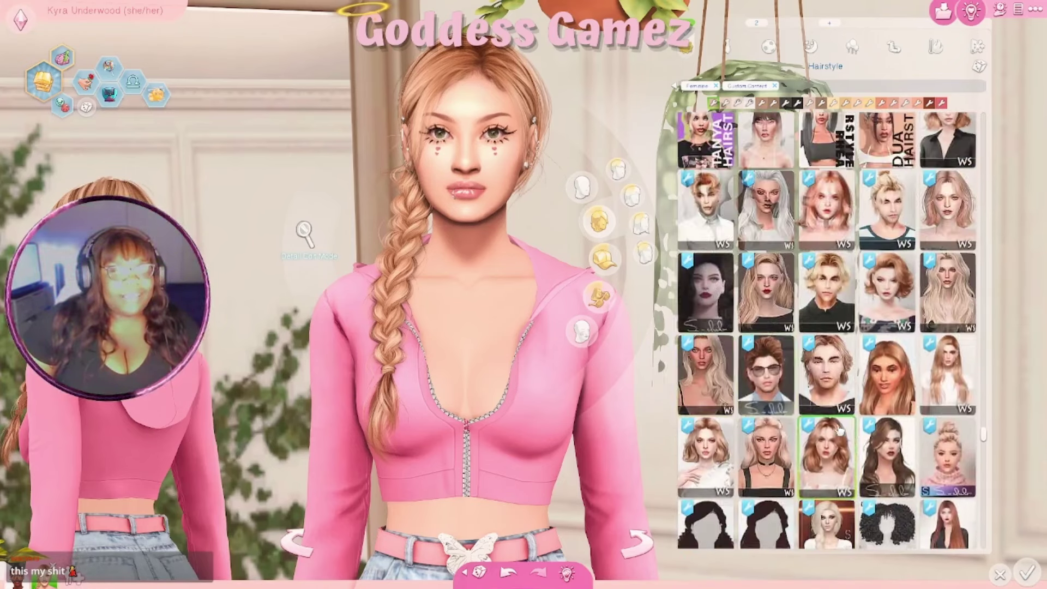
left_click(702, 325)
left_click(776, 321)
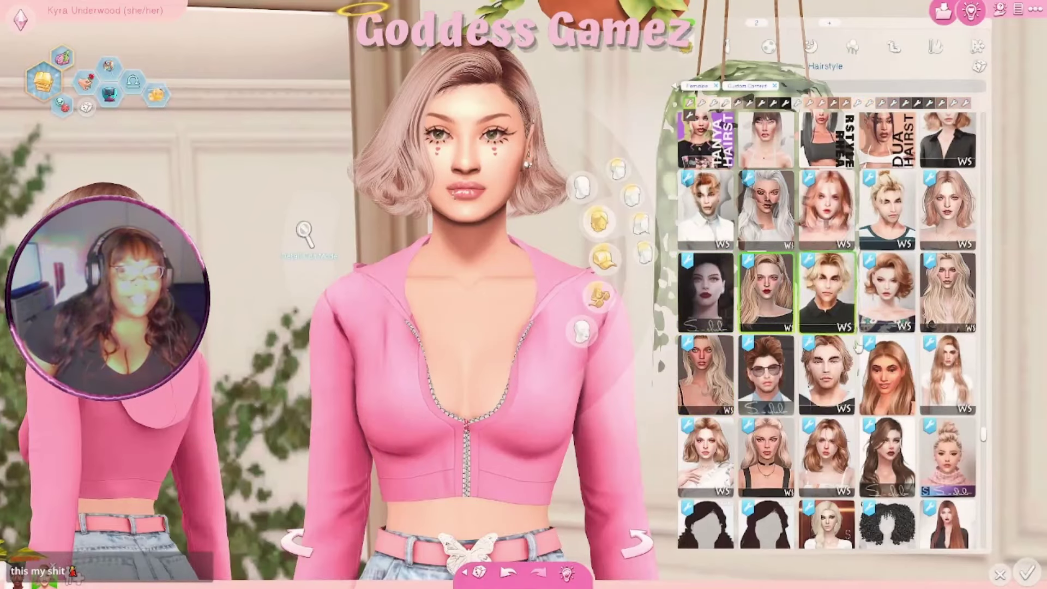
scroll(840, 371, "up", 1)
left_click(900, 416)
scroll(901, 417, "up", 2)
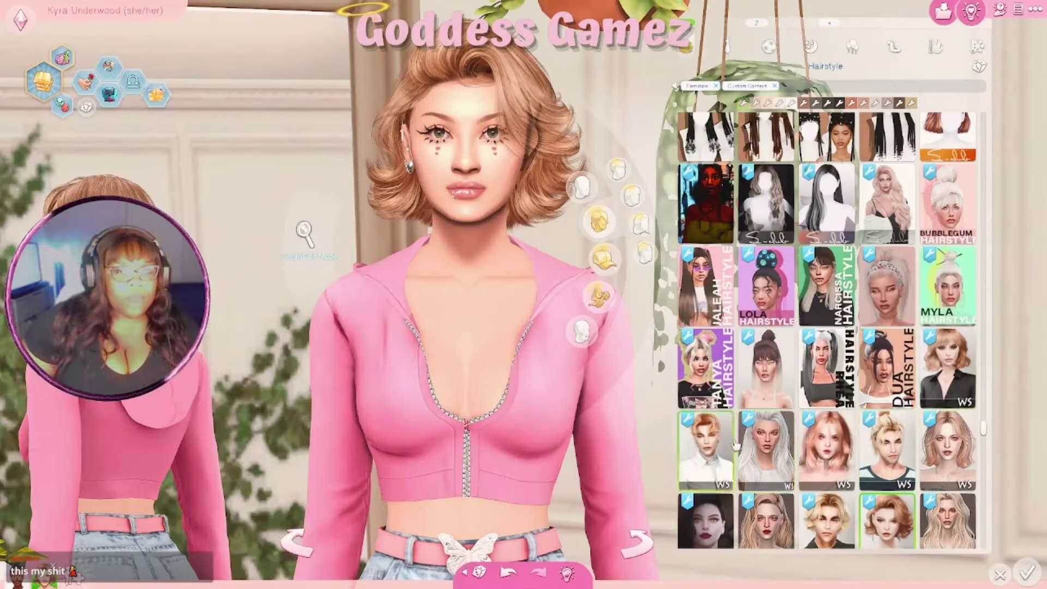
Browse up past the EBONIX hairs and try the long hairstyle with a red bow at the back in hot pink.
scroll(900, 417, "up", 6)
scroll(844, 501, "up", 3)
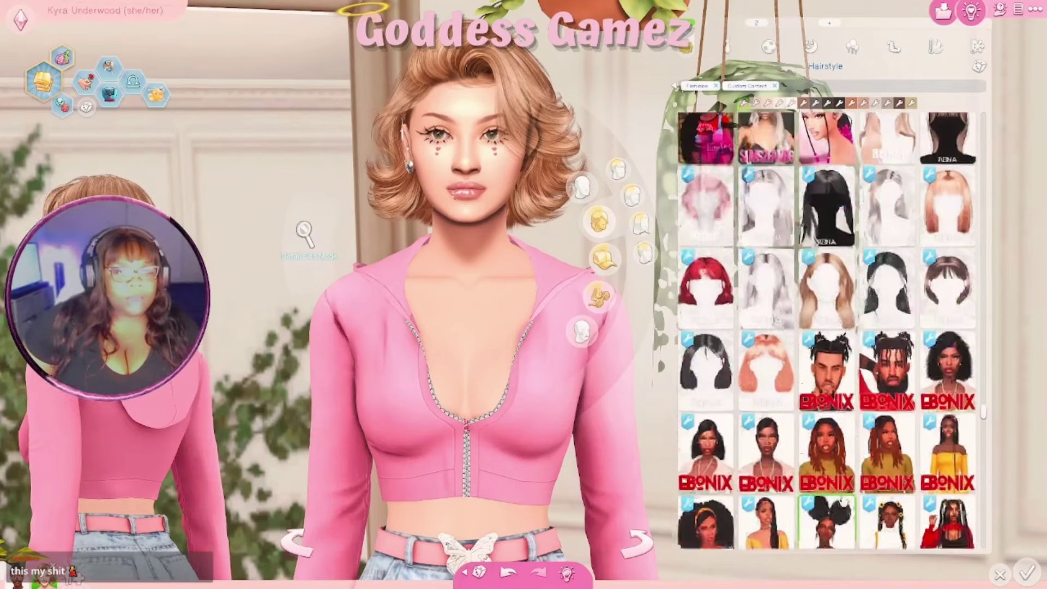
scroll(758, 480, "up", 3)
scroll(758, 480, "up", 6)
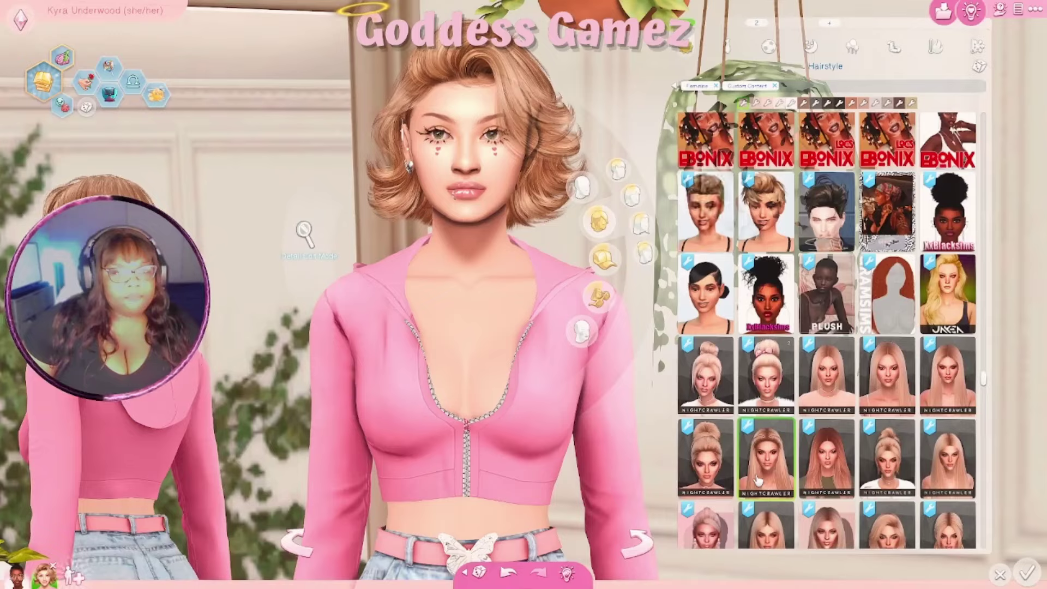
scroll(757, 480, "up", 10)
scroll(759, 480, "up", 3)
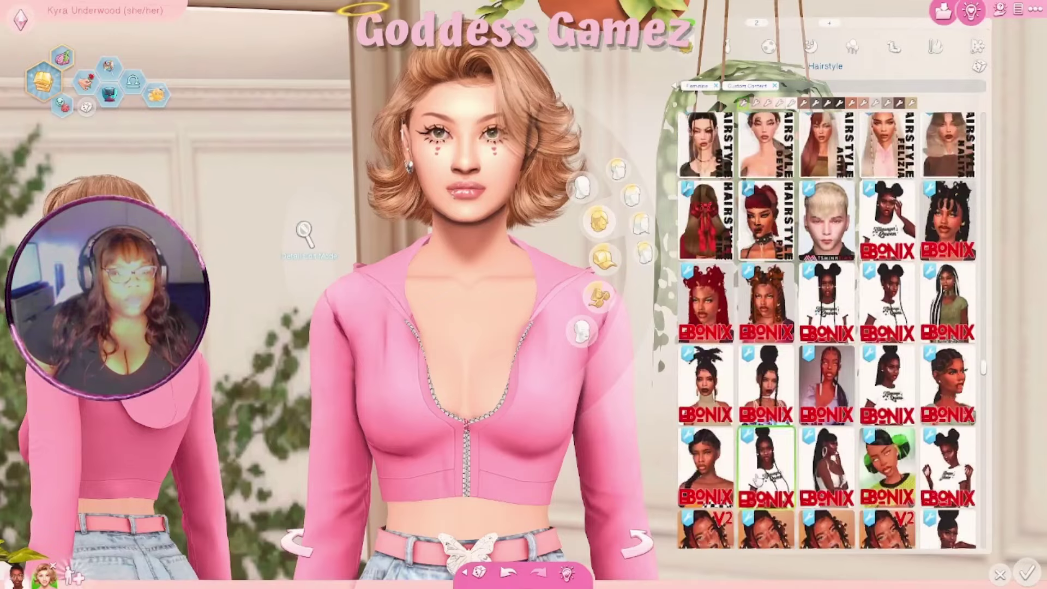
scroll(763, 469, "up", 10)
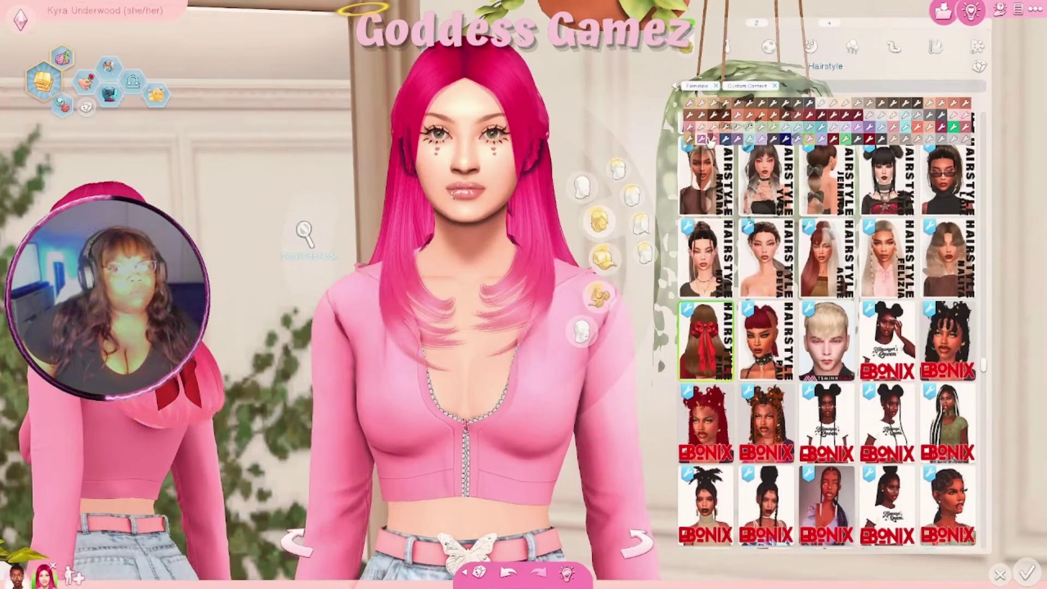
Change the hair color to soft rose pink and switch to the long half-up hairstyle with bangs.
left_click(690, 127)
left_click_drag(668, 118, 588, 87)
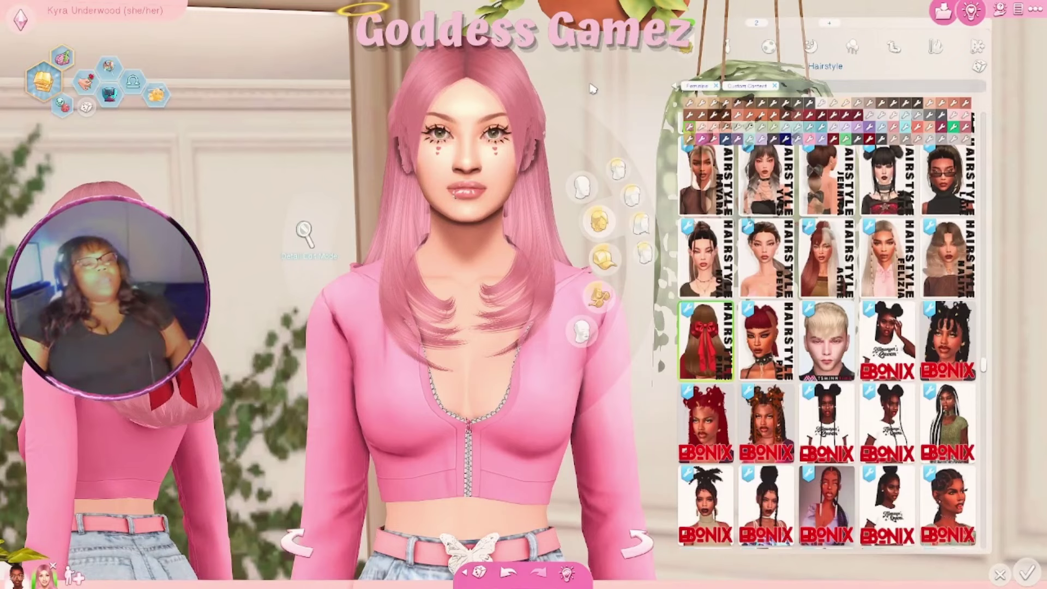
left_click(847, 263)
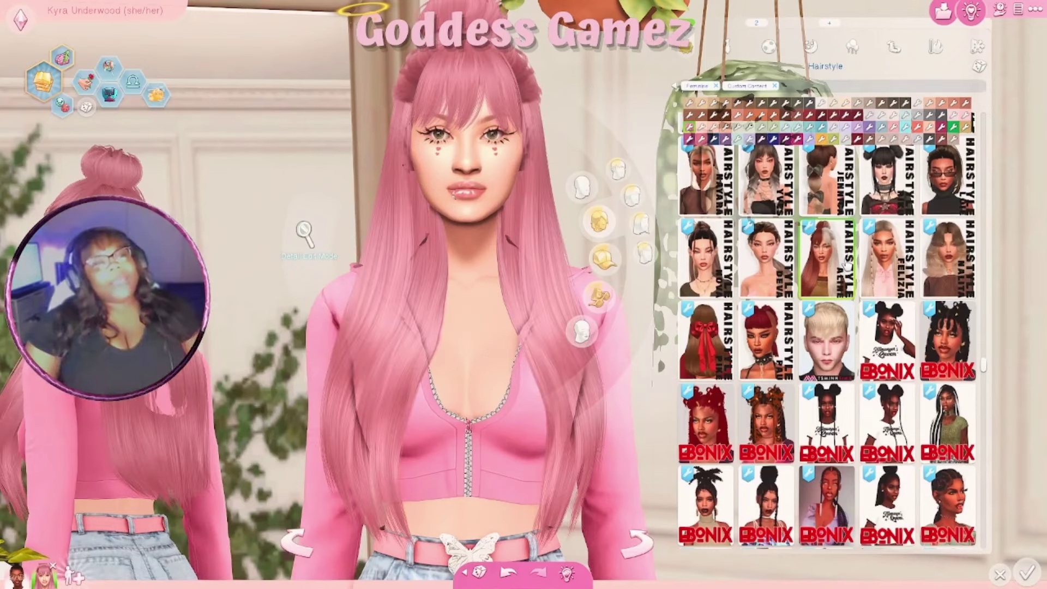